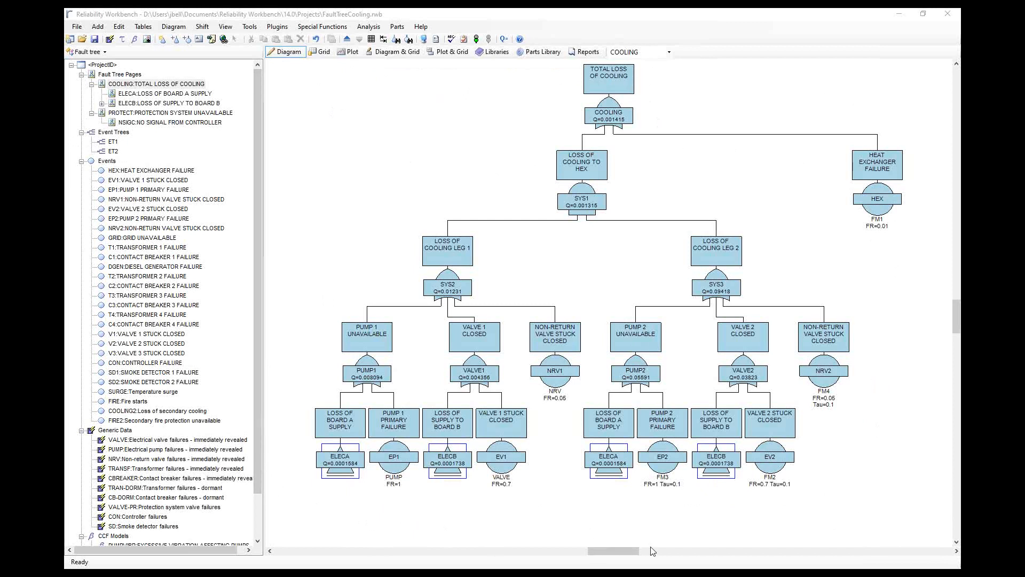
Examine the TOTAL LOSS OF COOLING top gate and the basic events for the heat exchanger, valves and pumps in the fault tree
click(623, 87)
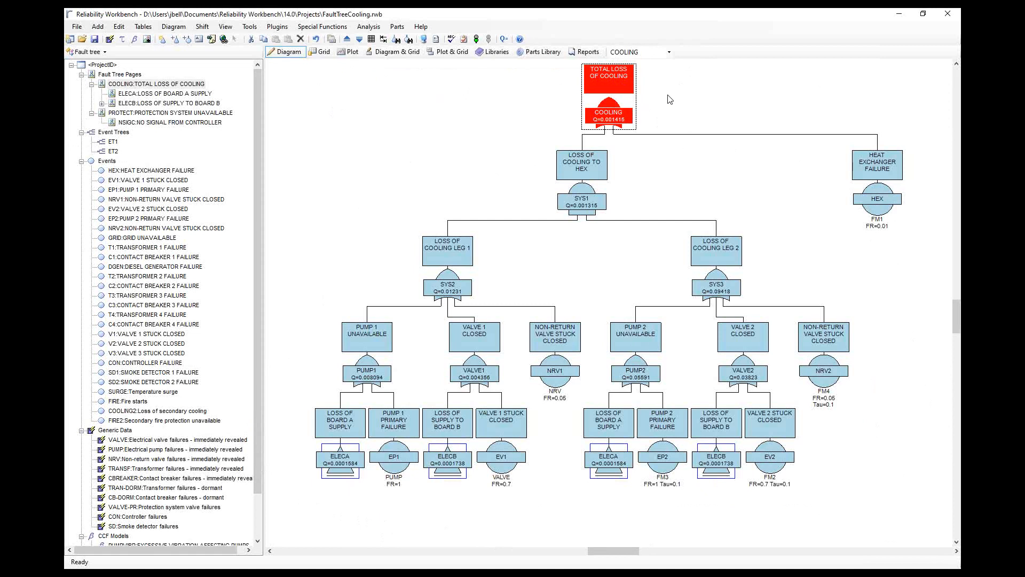
click(694, 105)
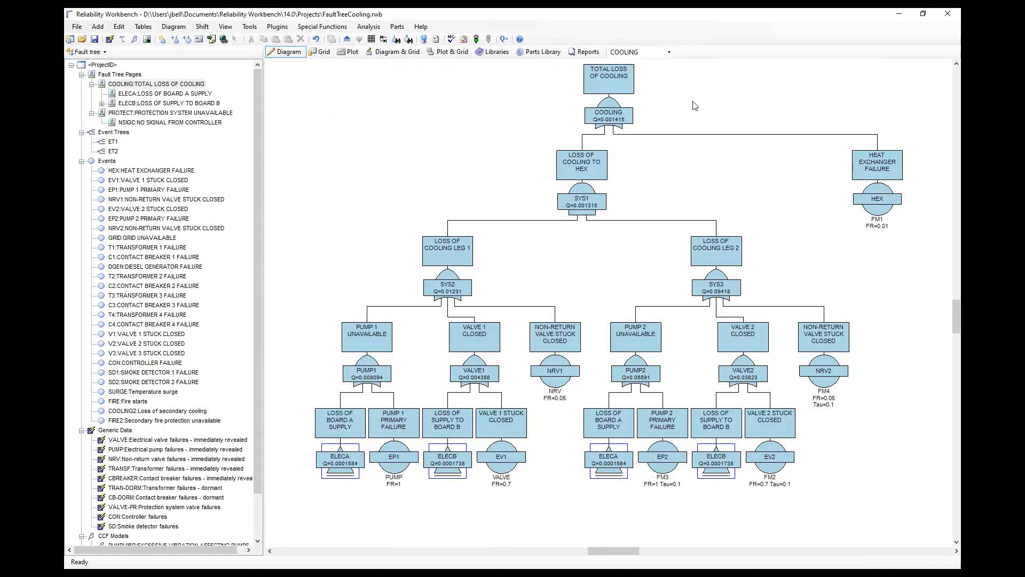
click(618, 94)
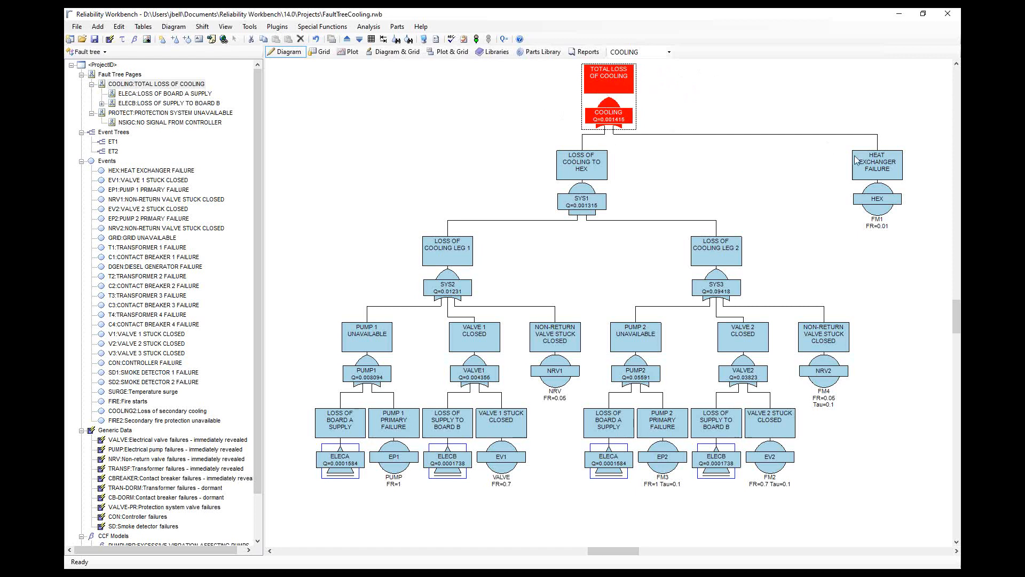
click(886, 201)
click(832, 357)
click(760, 458)
click(663, 452)
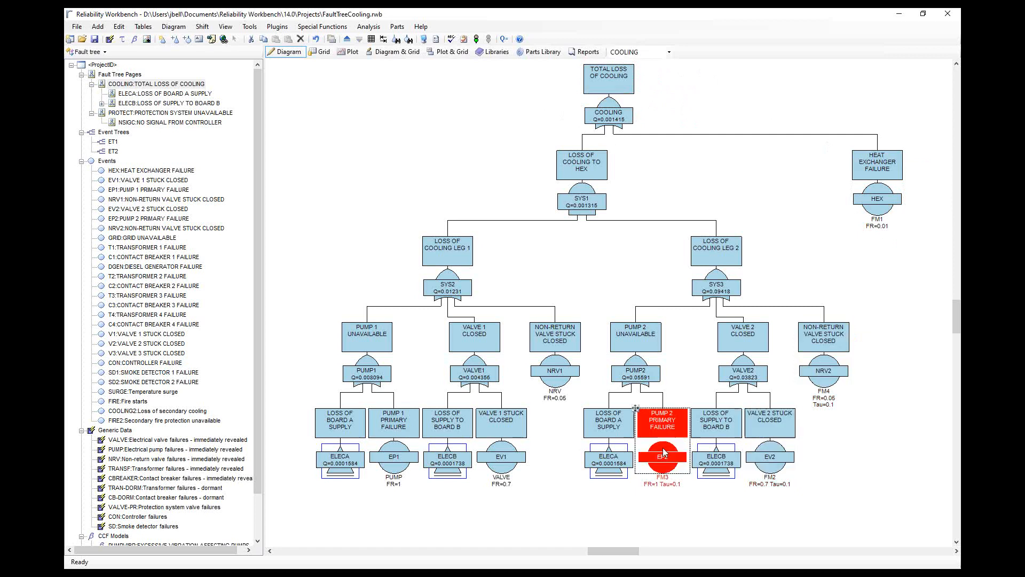
click(484, 433)
click(398, 431)
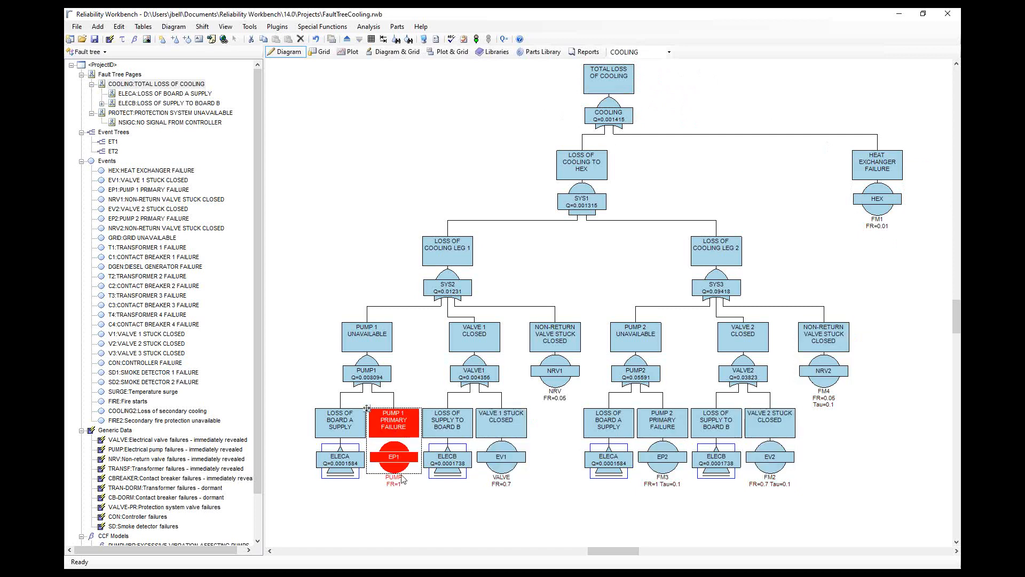
Trace the intermediate gates from COOLING through SYS1 and SYS2 to the PUMP1 and VALVE1 gates
click(611, 98)
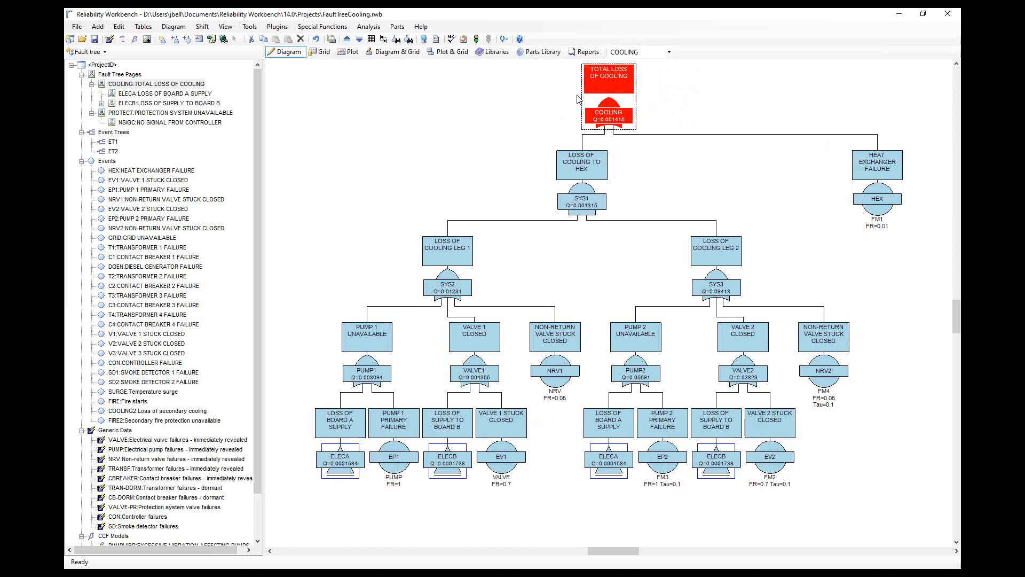
click(586, 188)
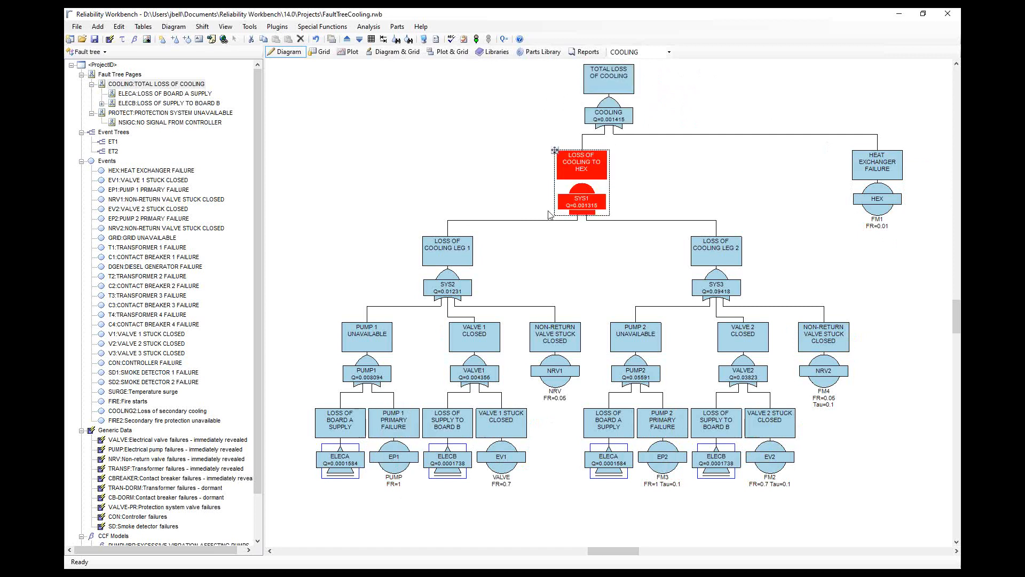
click(452, 278)
click(371, 368)
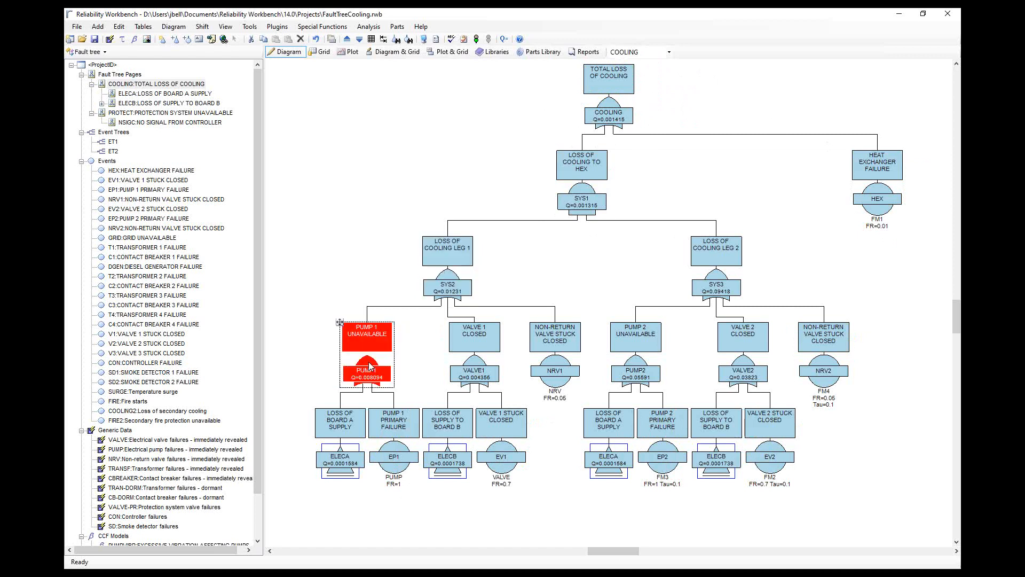
click(589, 184)
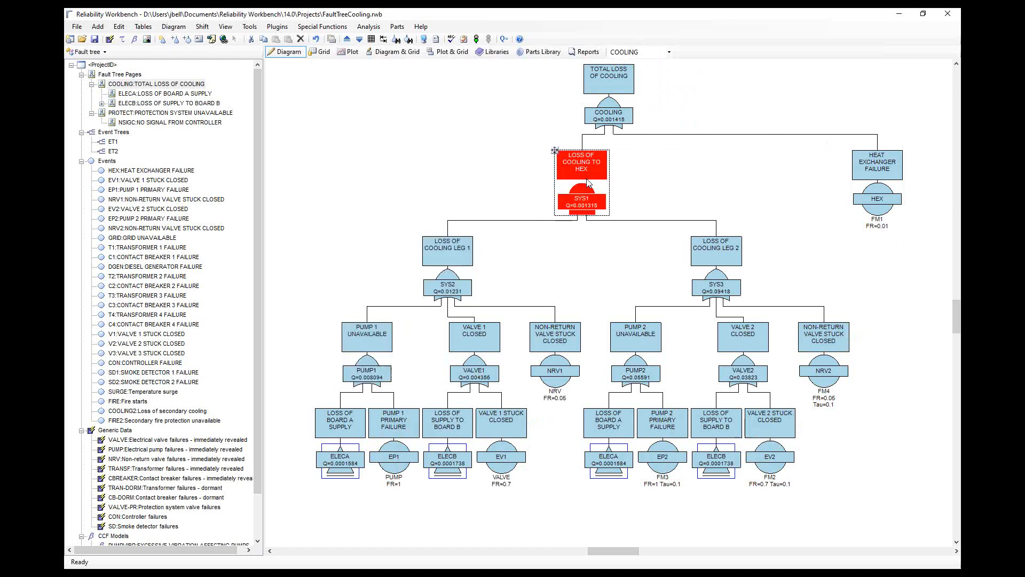
click(448, 288)
click(383, 356)
click(471, 375)
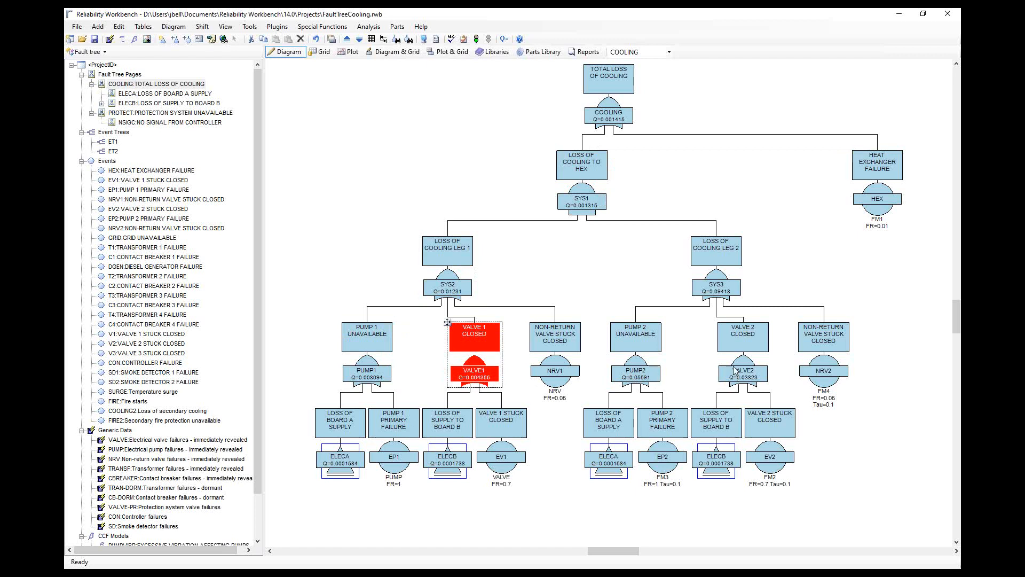
Examine how both cooling legs feed SYS1, and how SYS1 and the HEX event feed the COOLING top gate
click(609, 72)
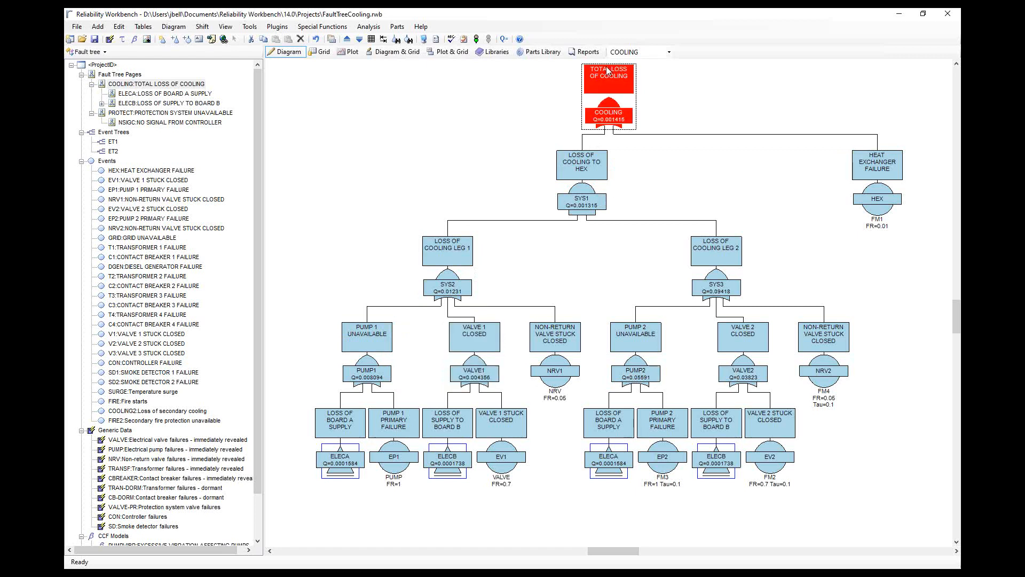
click(582, 207)
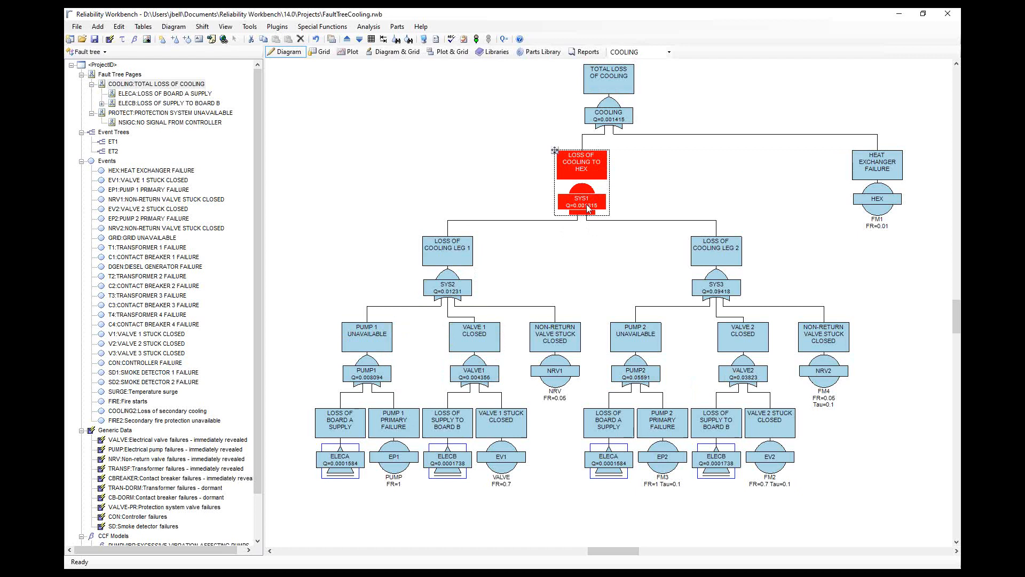
click(453, 256)
click(711, 255)
click(456, 268)
click(567, 181)
click(617, 99)
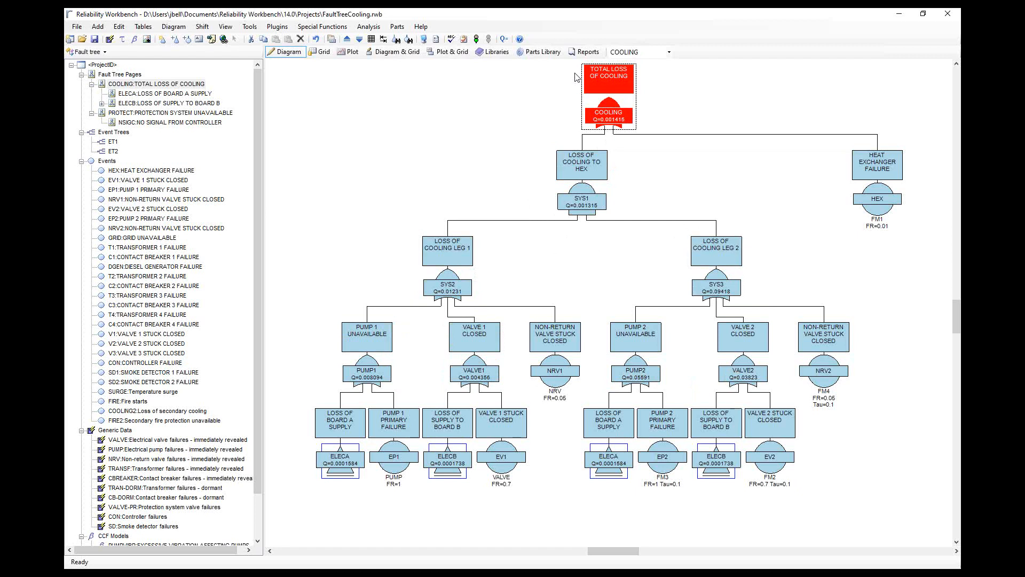
click(574, 188)
click(901, 171)
click(598, 173)
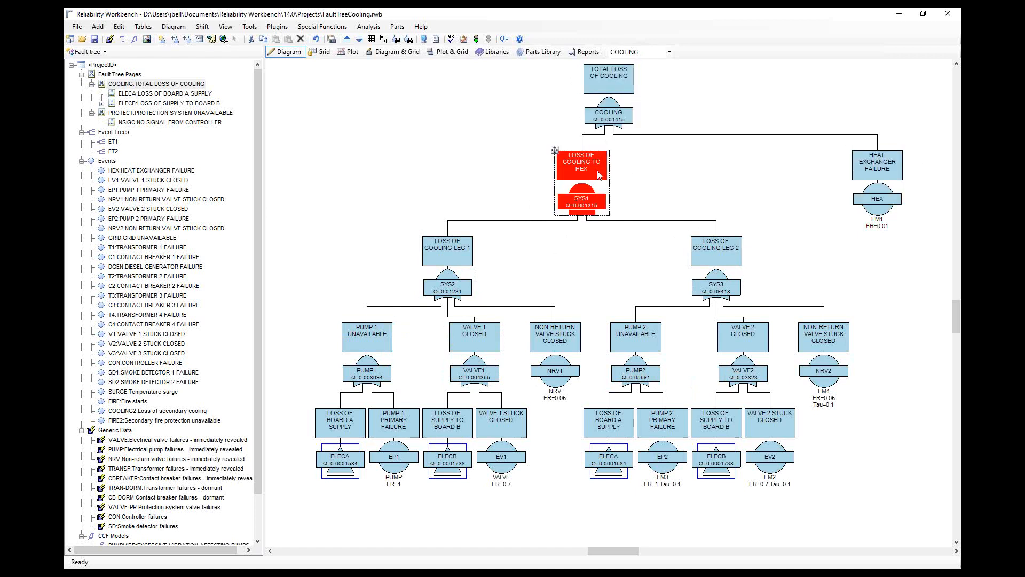
click(604, 90)
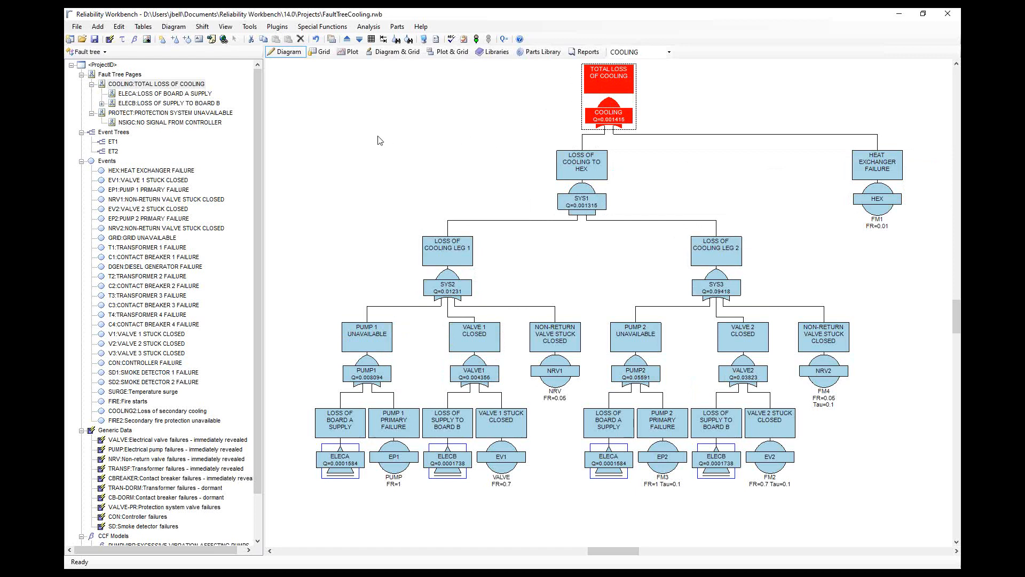
Add a new top gate with the ID PFD and the description "Safety system fails on demand"
click(161, 39)
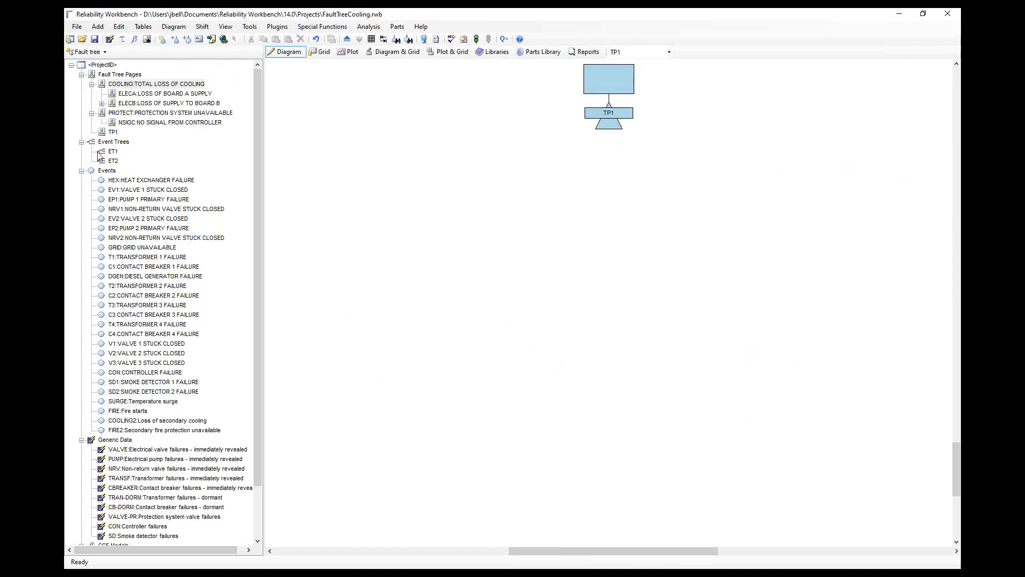
click(603, 86)
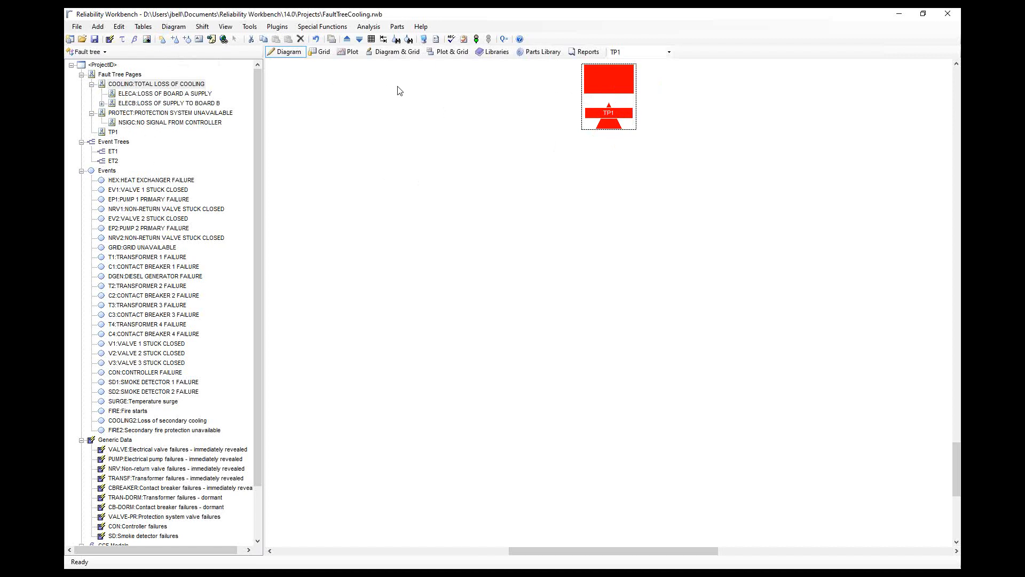
double_click(607, 106)
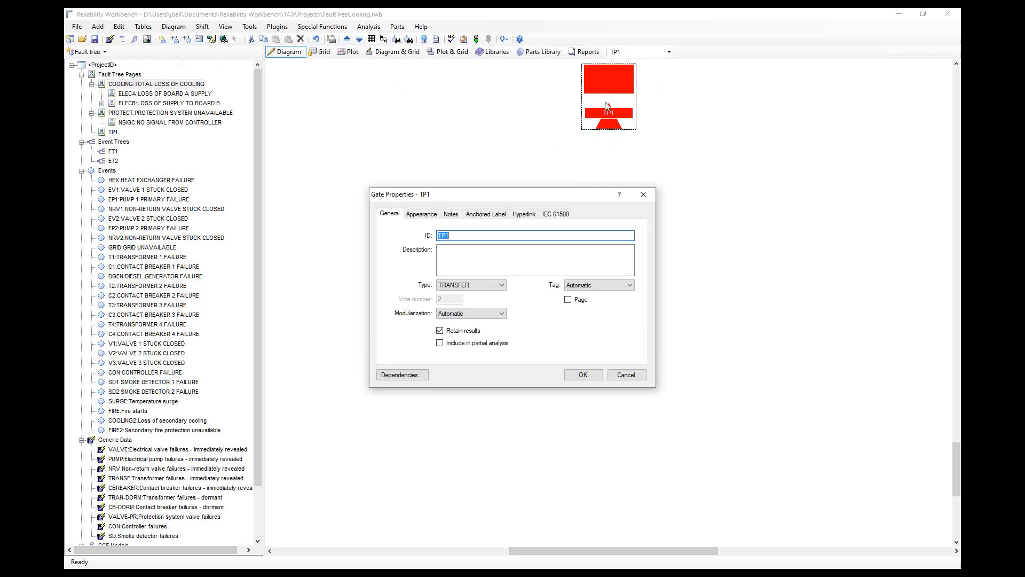
text(PFD)
key(Tab)
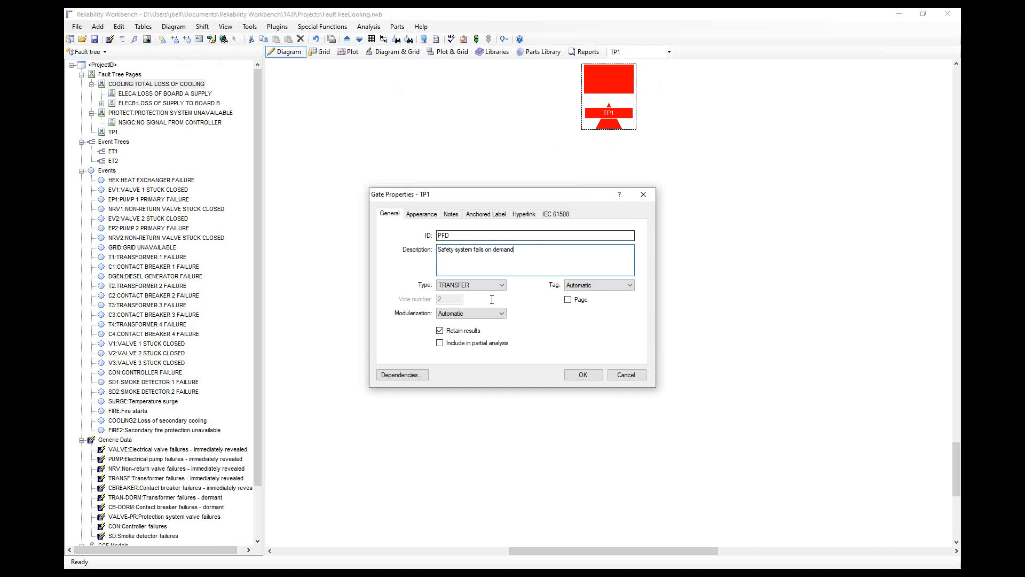
click(581, 380)
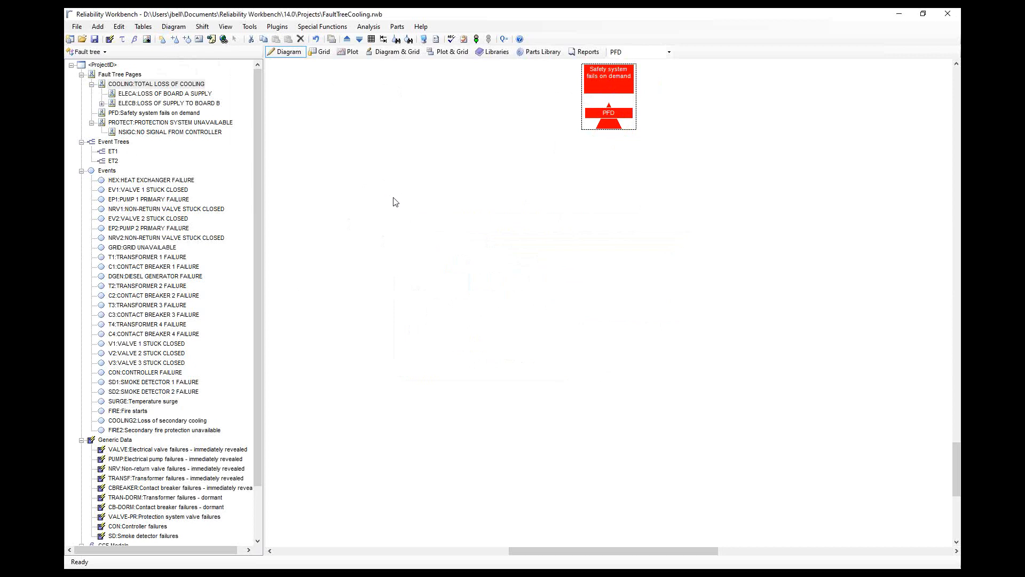
Add two gates directly beneath the PFD top gate
click(174, 39)
click(607, 92)
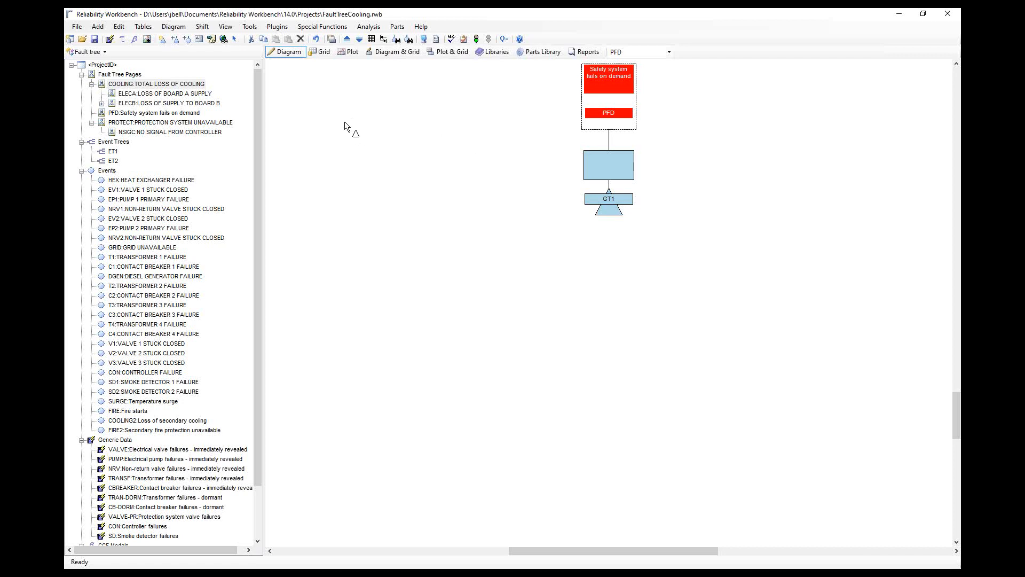
click(617, 99)
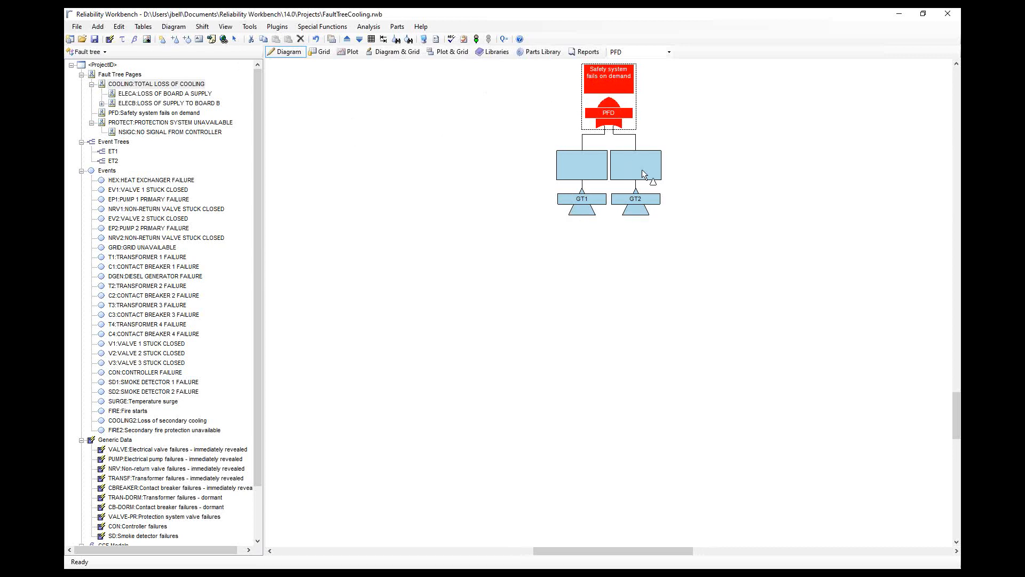
Add one basic event beneath the PFD top gate and three basic events beneath gate GT1
click(188, 39)
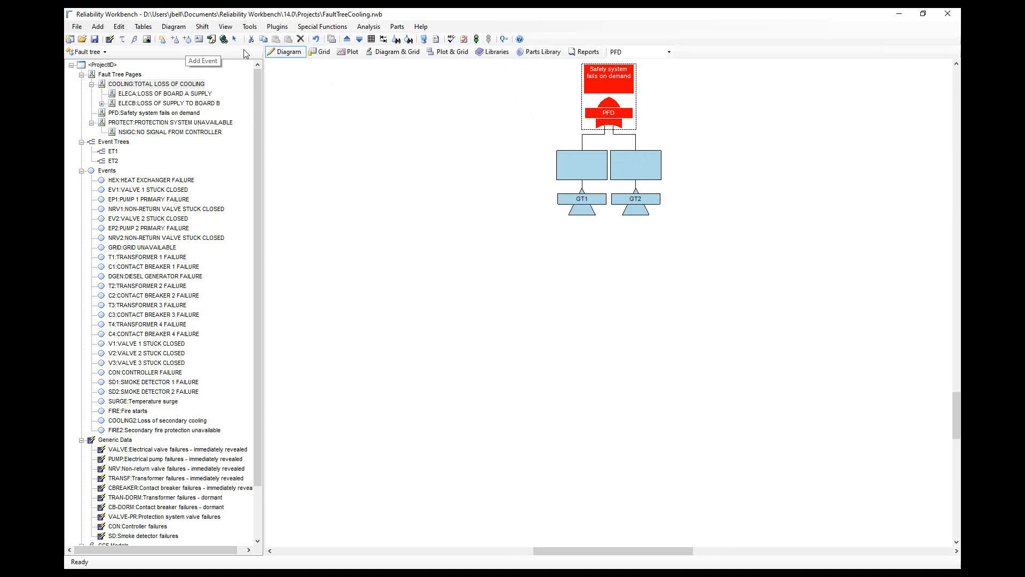
click(620, 94)
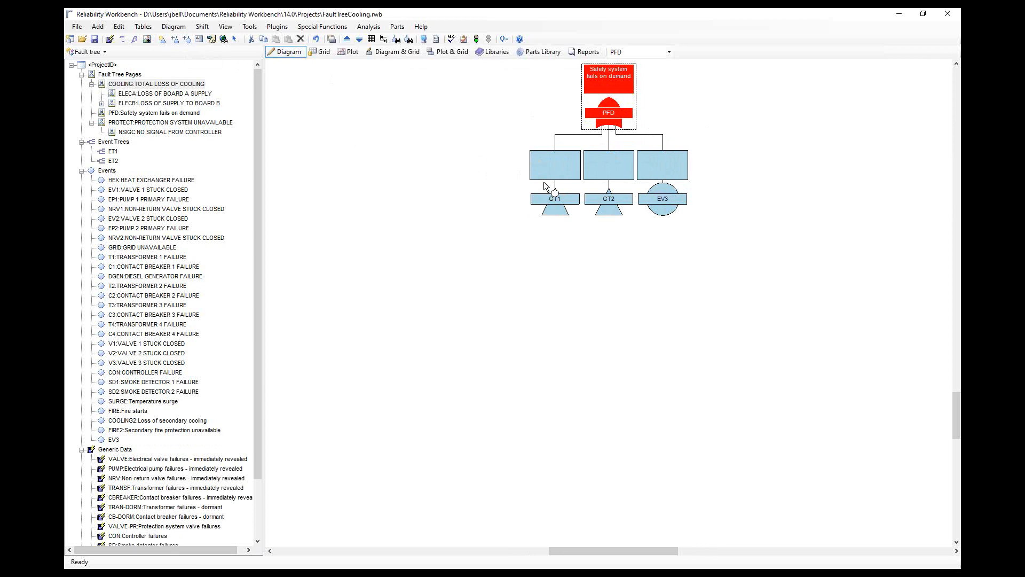
click(550, 162)
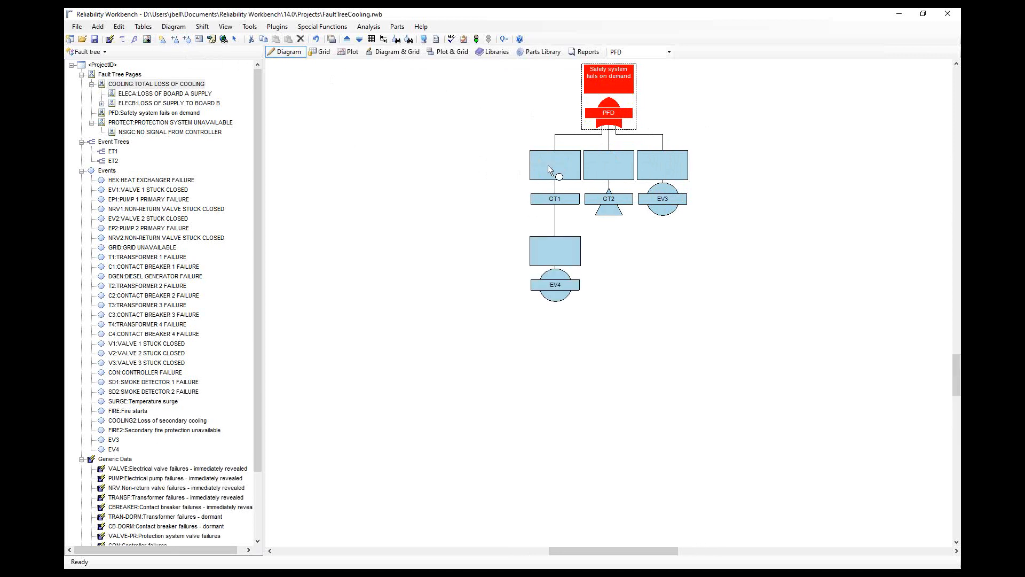
click(549, 165)
click(553, 165)
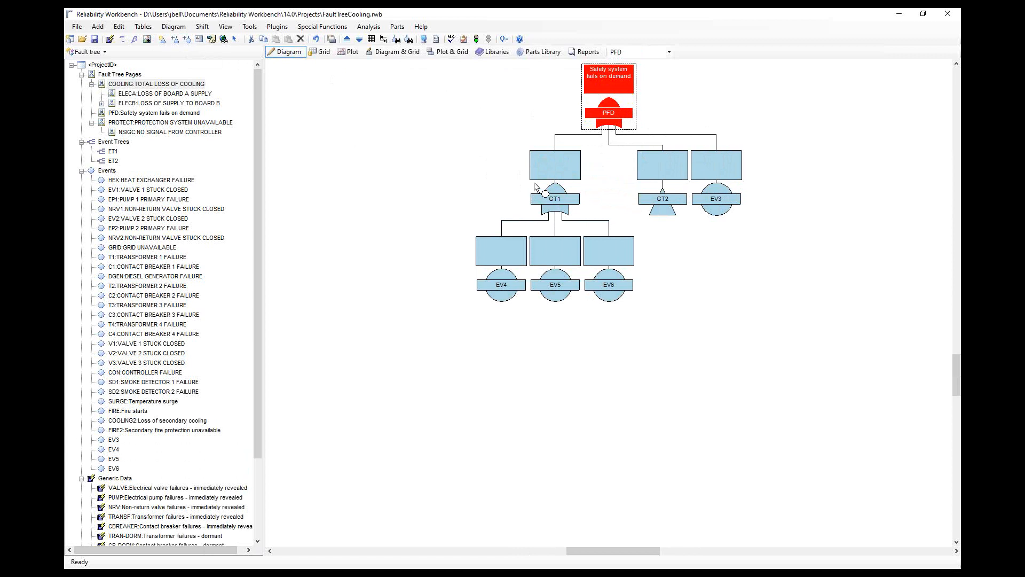
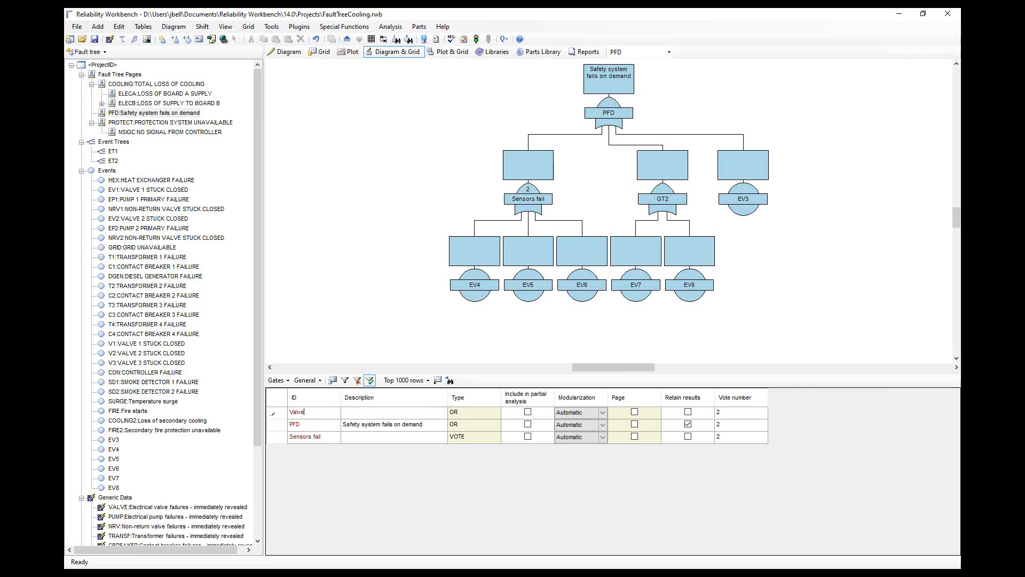
Rename gate GT2 as "Valve failure" and change its type to AND
text(failure)
key(Return)
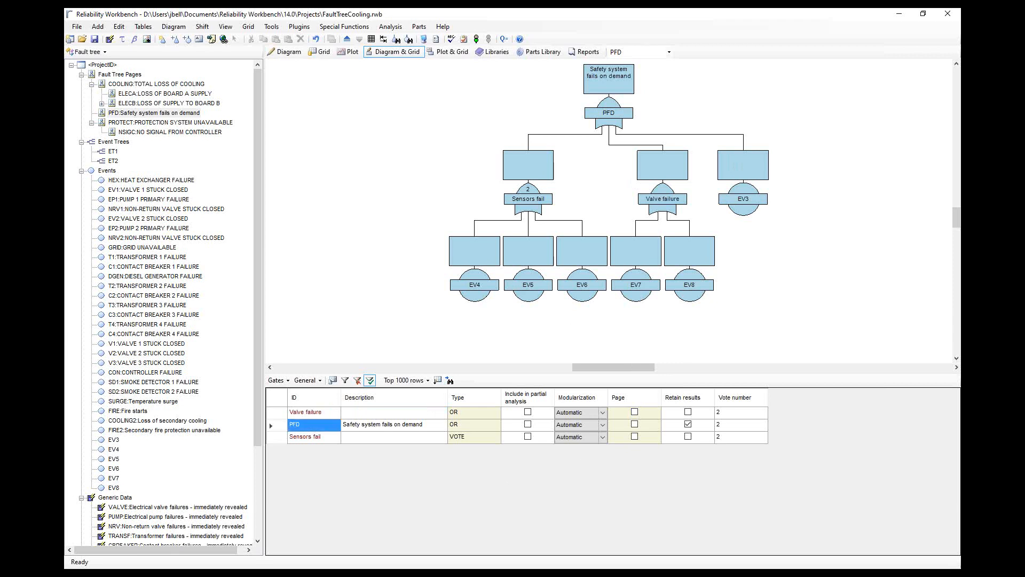
click(307, 413)
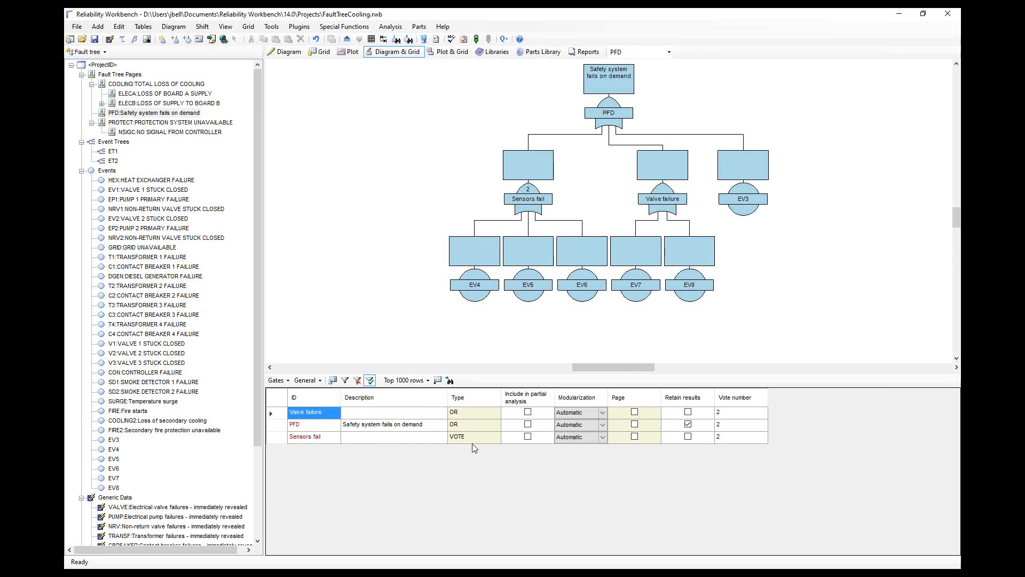
click(476, 411)
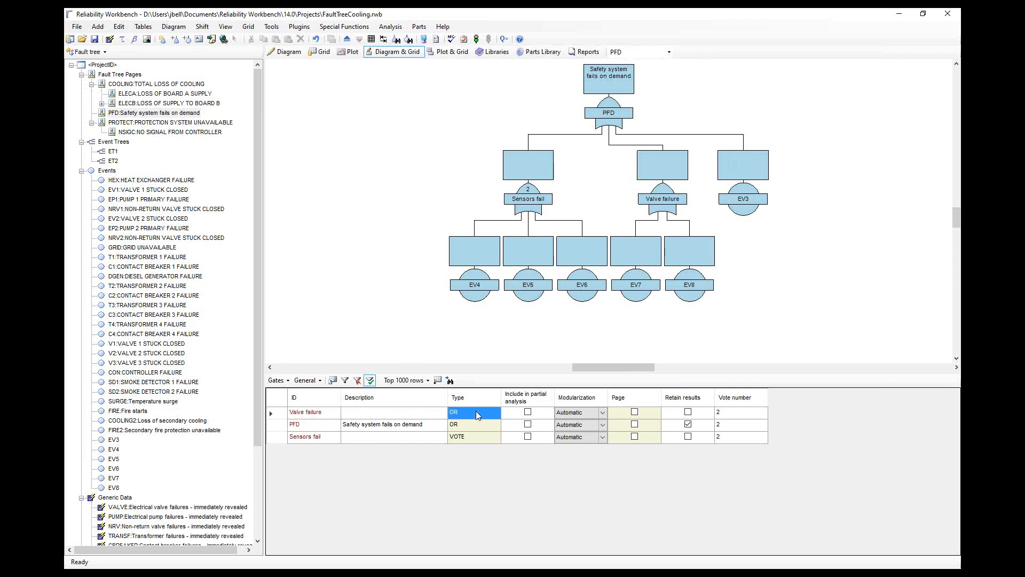
double_click(466, 413)
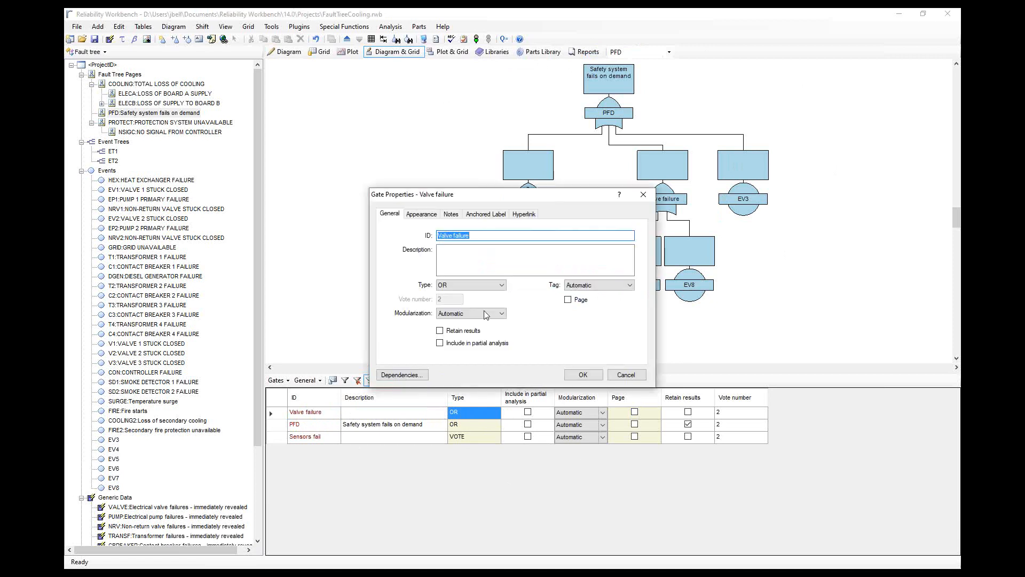
click(478, 287)
click(444, 301)
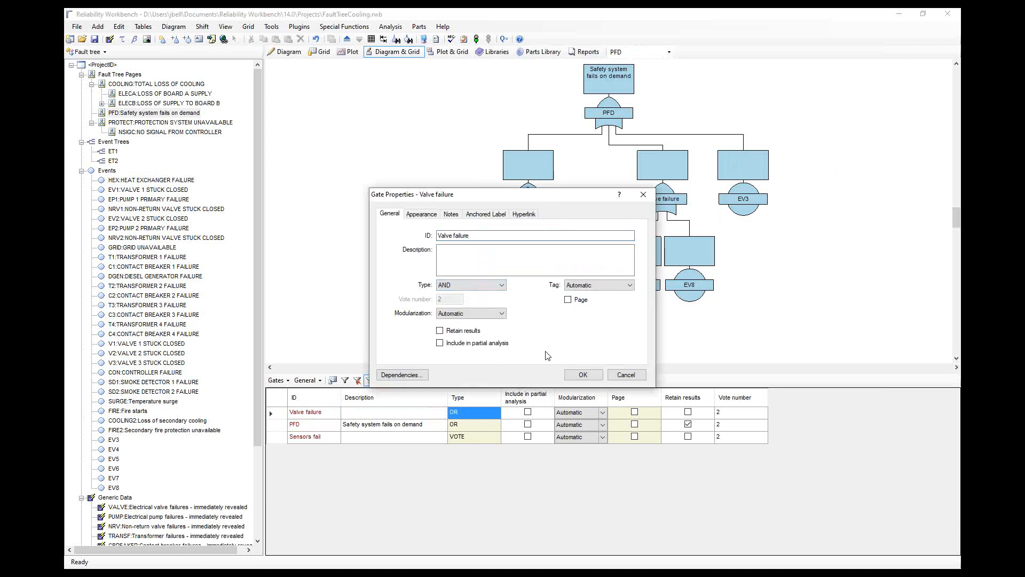
click(581, 374)
Review the Valve failure gate, its input events EV7 and EV8, and the PFD top gate
click(665, 200)
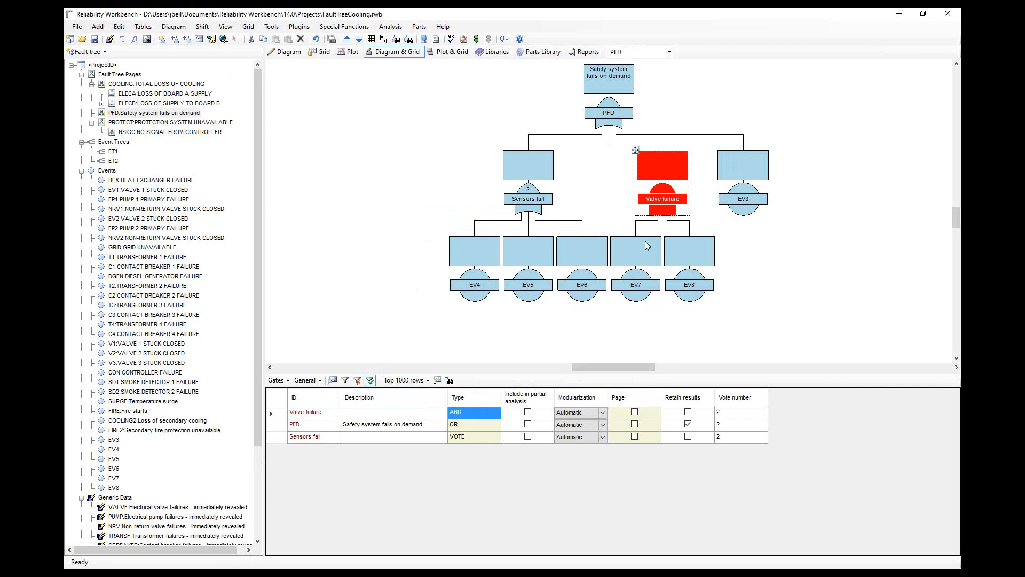
click(647, 247)
click(678, 247)
click(656, 252)
click(690, 248)
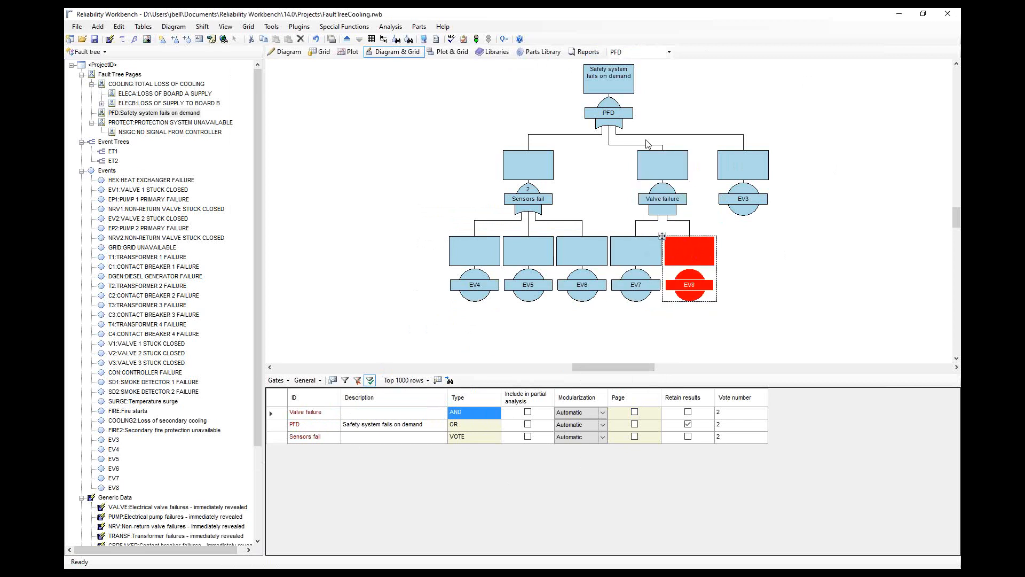
click(621, 88)
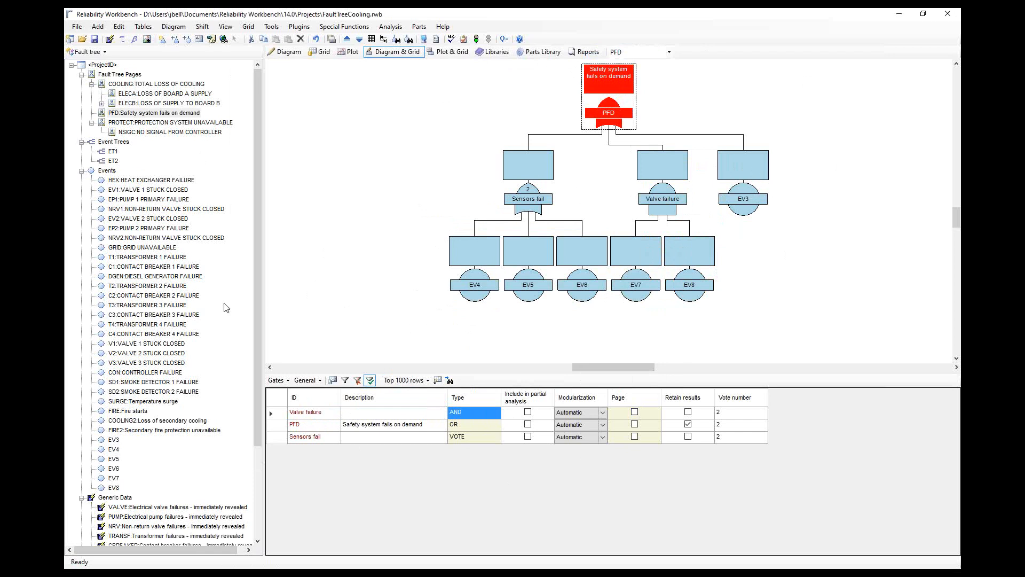
List the primary events in the grid and rename EV3 as "Logic solver" and EV4 as "Sensor1"
click(278, 381)
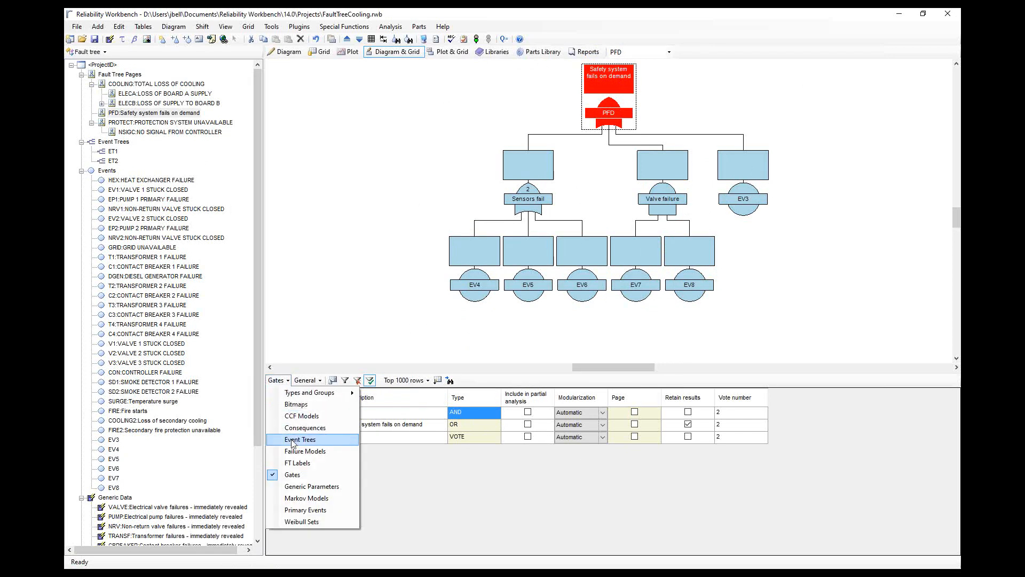
click(300, 509)
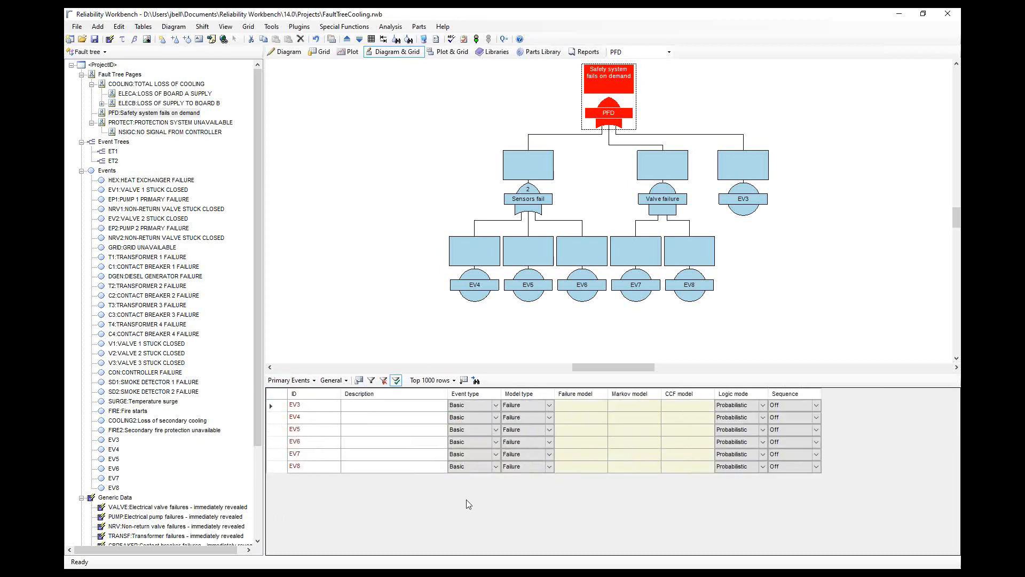
click(309, 409)
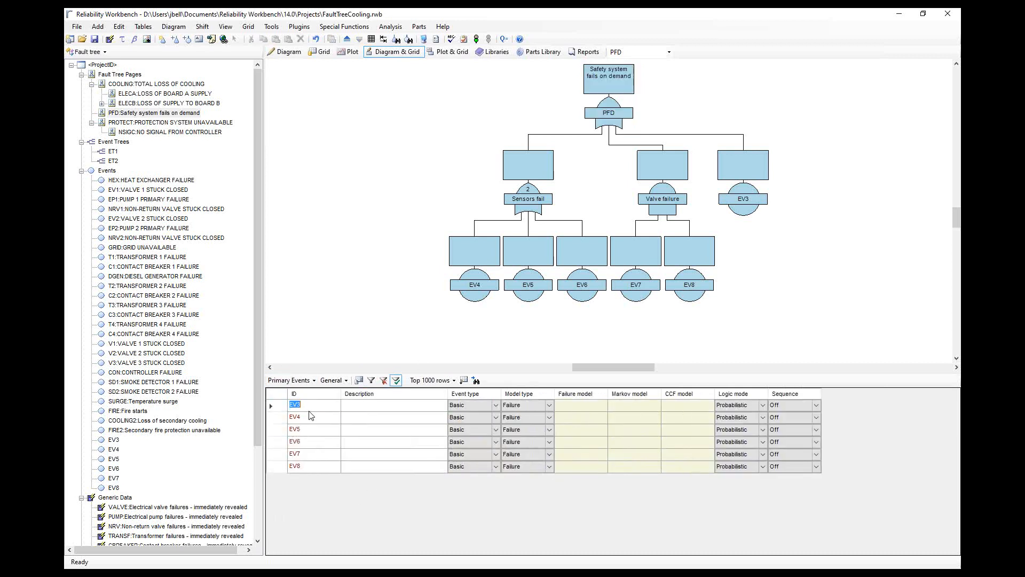
text(Logic solver)
key(Return)
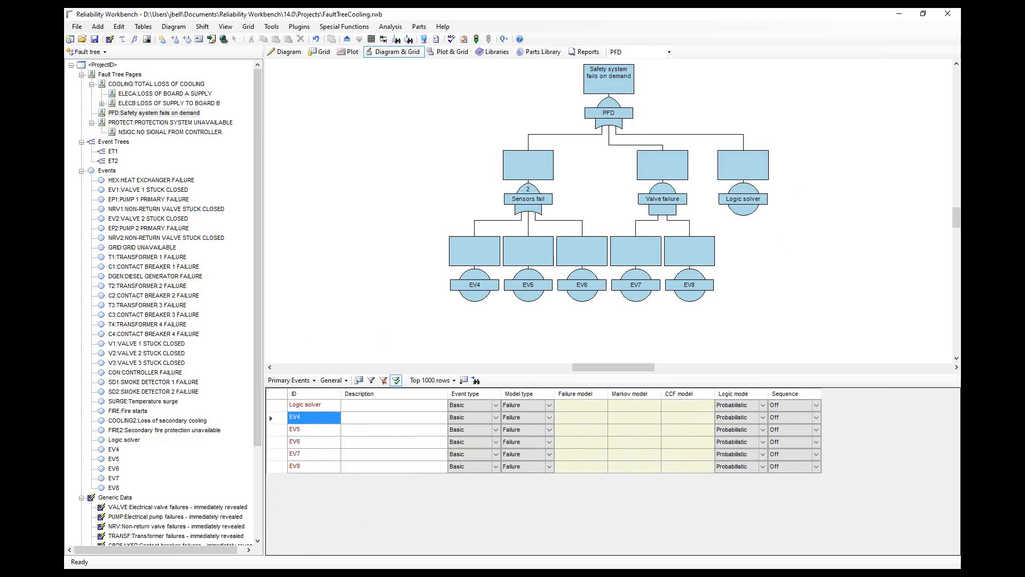
text(Sensor1)
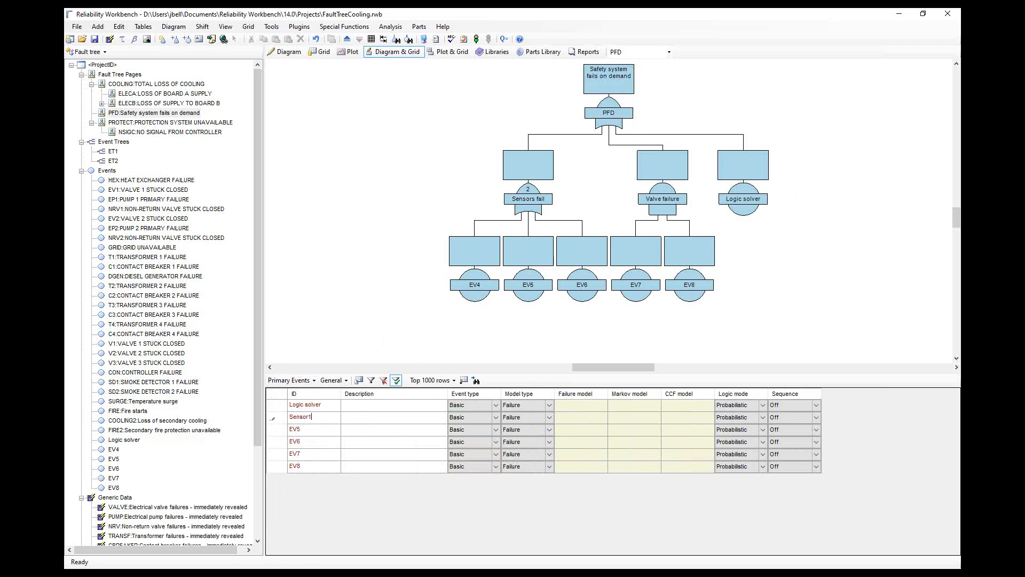
key(Return)
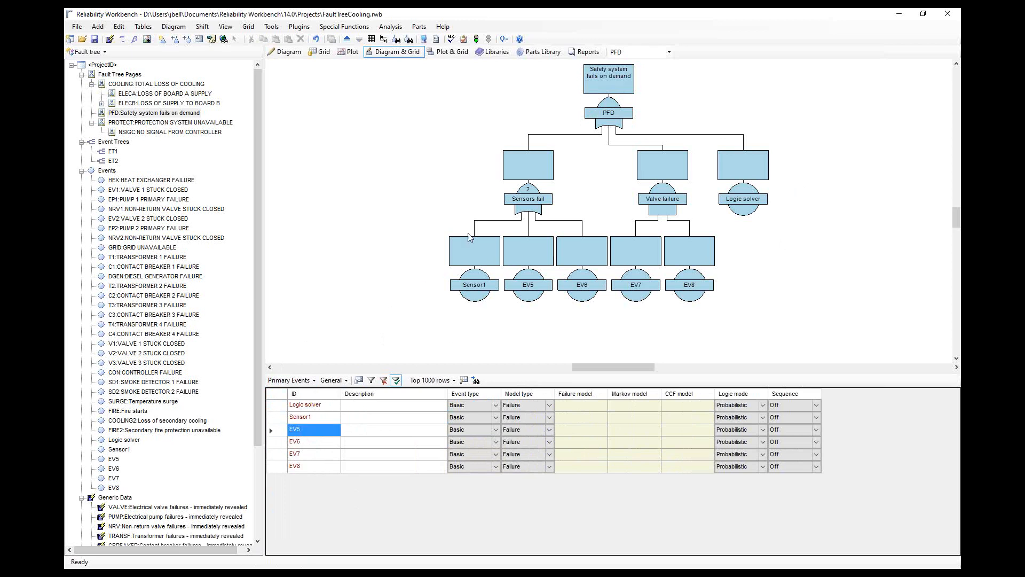
click(552, 257)
click(590, 270)
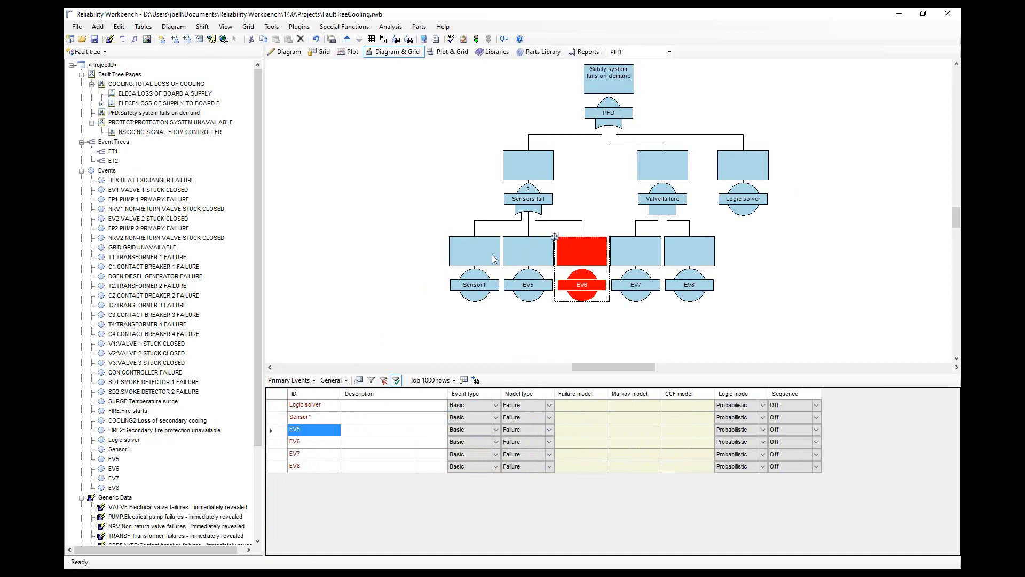
click(493, 259)
click(544, 259)
click(601, 257)
Assign event Sensor1 a new local failure model of type MTTF with an MTTF of 5 years and an MTTR of 12 hours
click(485, 257)
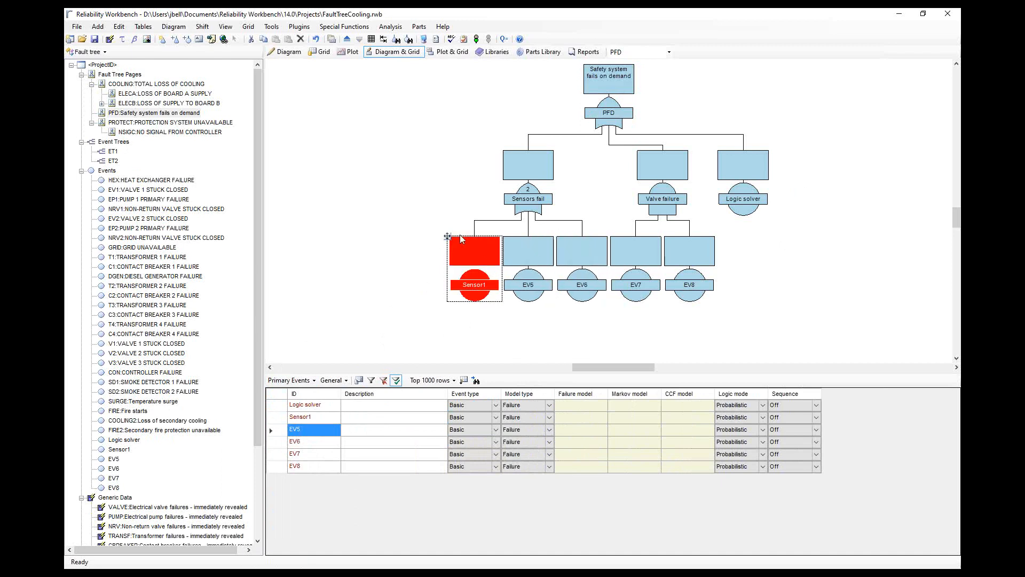
double_click(469, 267)
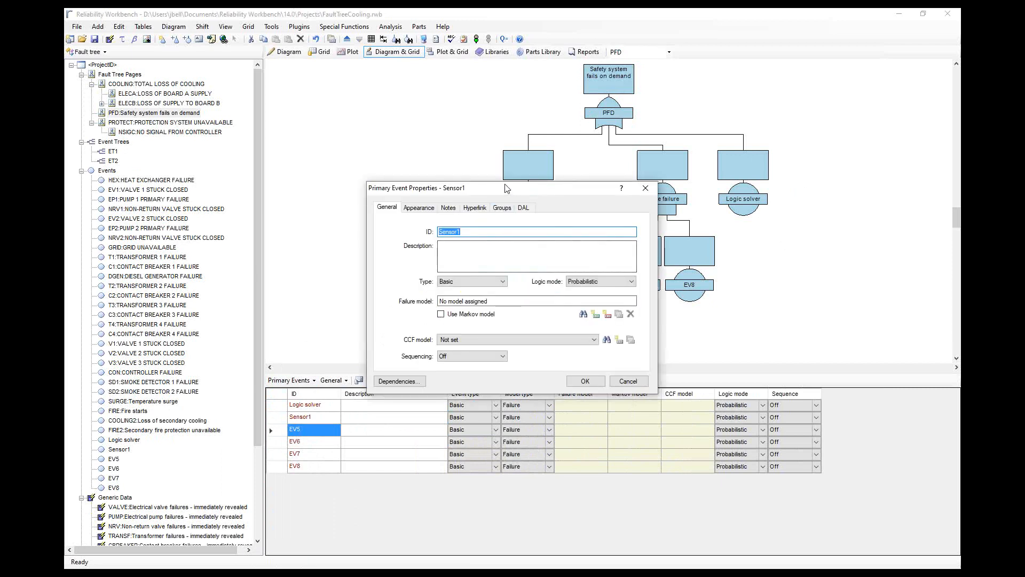
drag(503, 187, 284, 185)
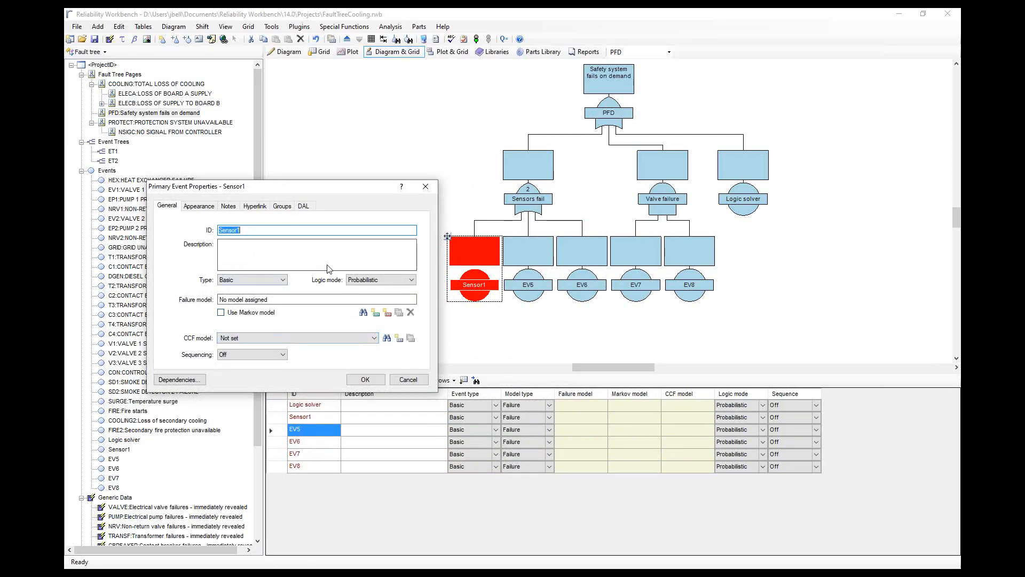
click(377, 315)
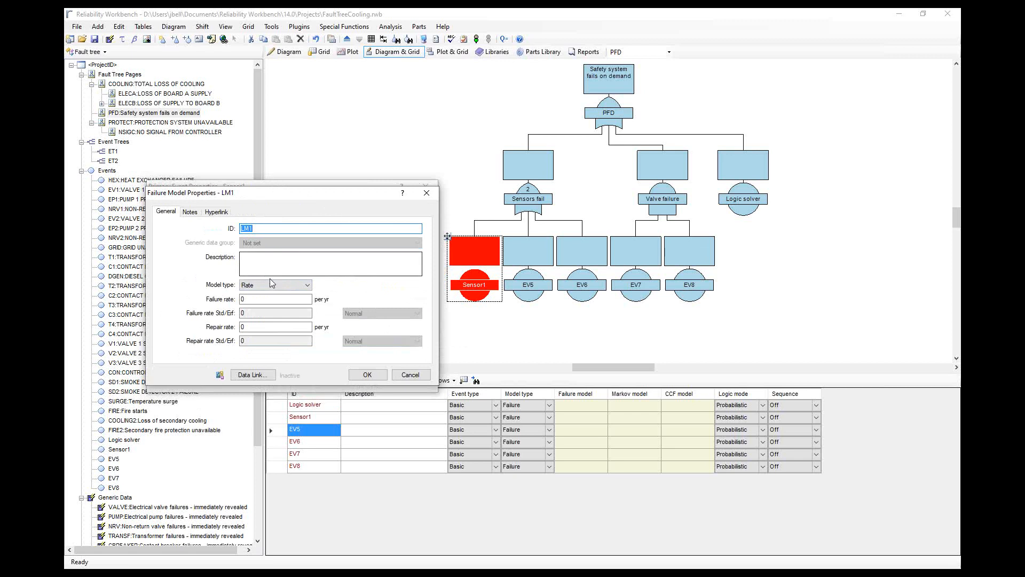
click(277, 285)
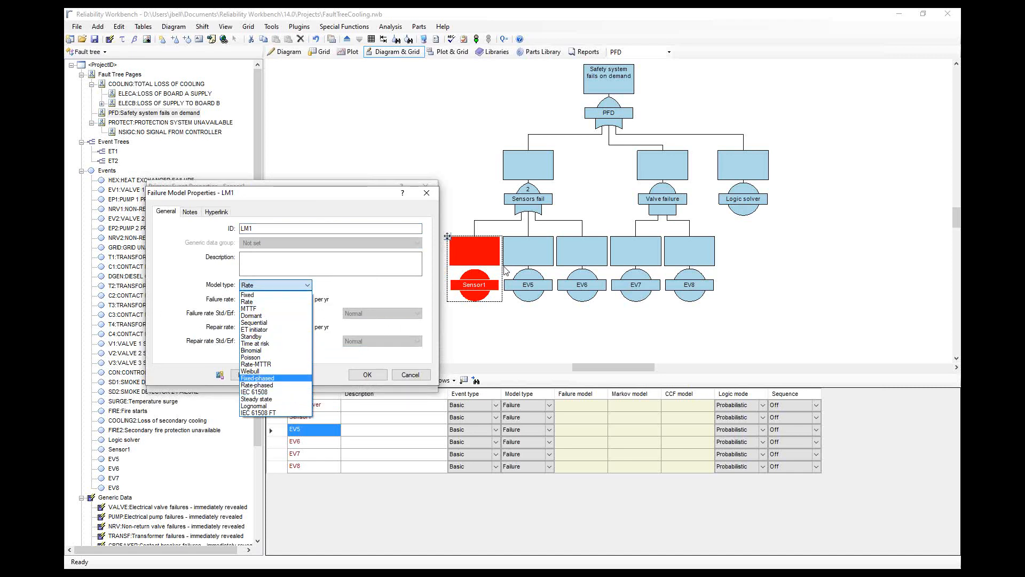
click(270, 310)
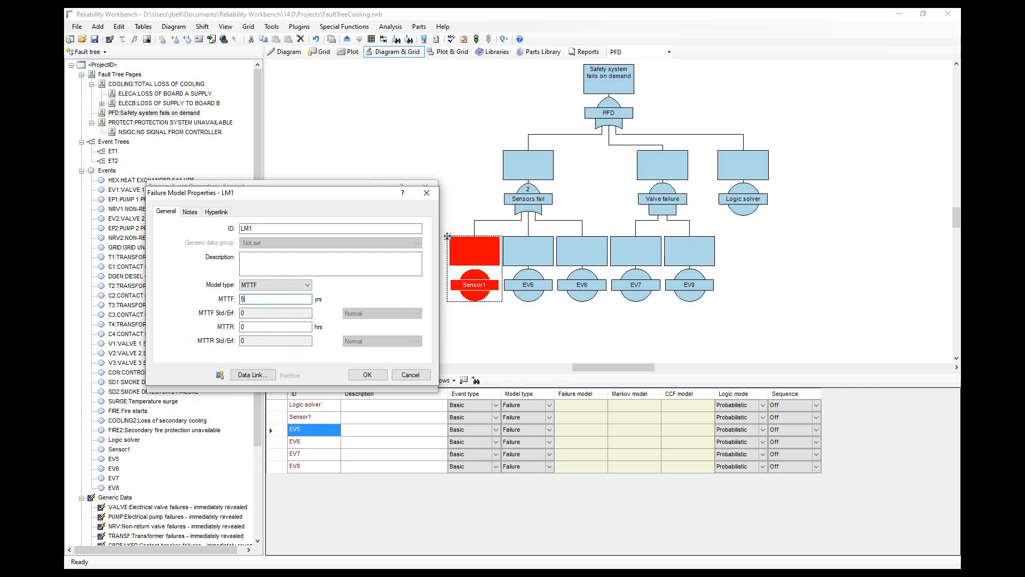
drag(261, 327, 230, 328)
text(12)
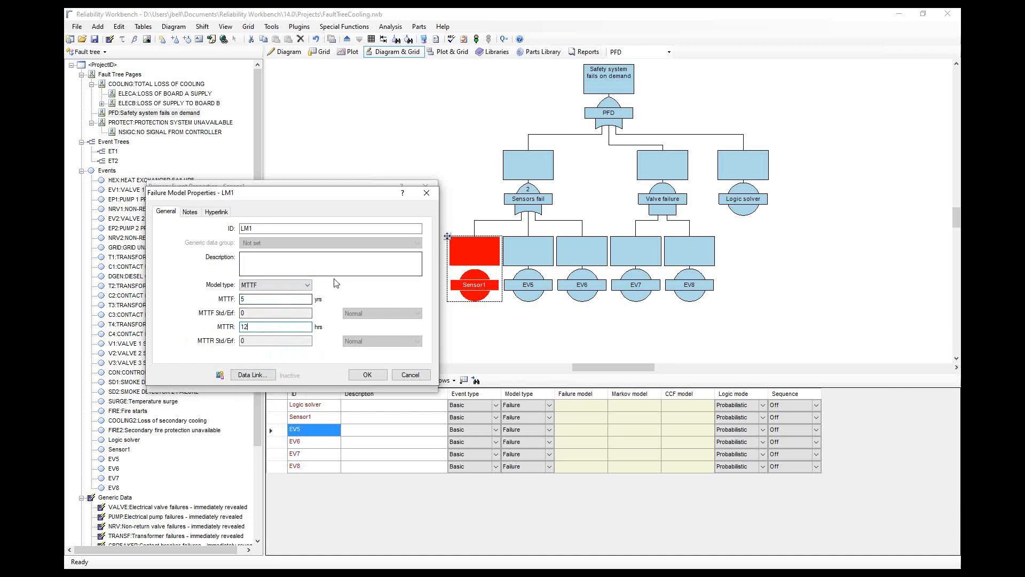
click(368, 376)
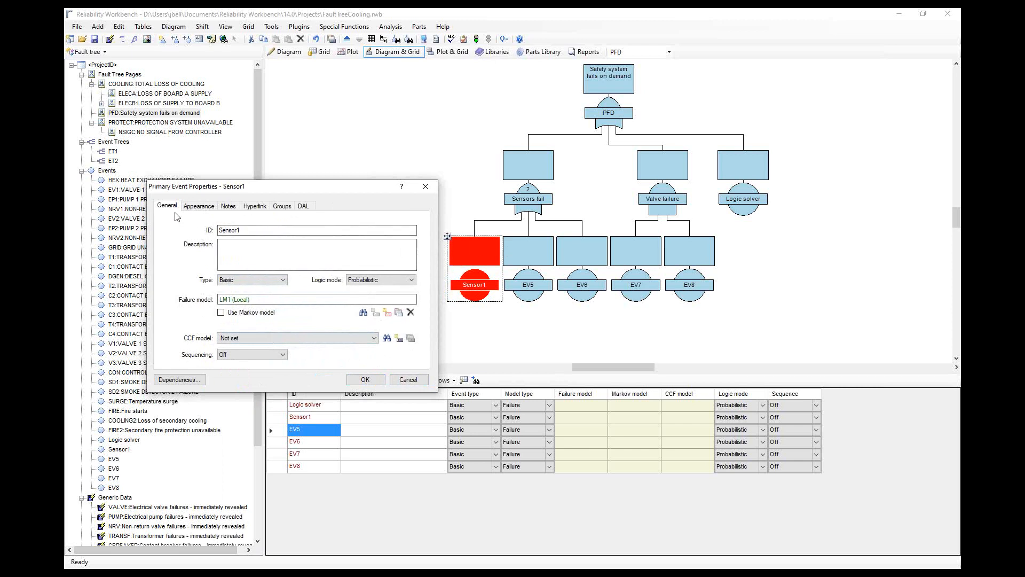
Review Sensor1's appearance, notes and hyperlink settings, and save the event's properties
click(201, 208)
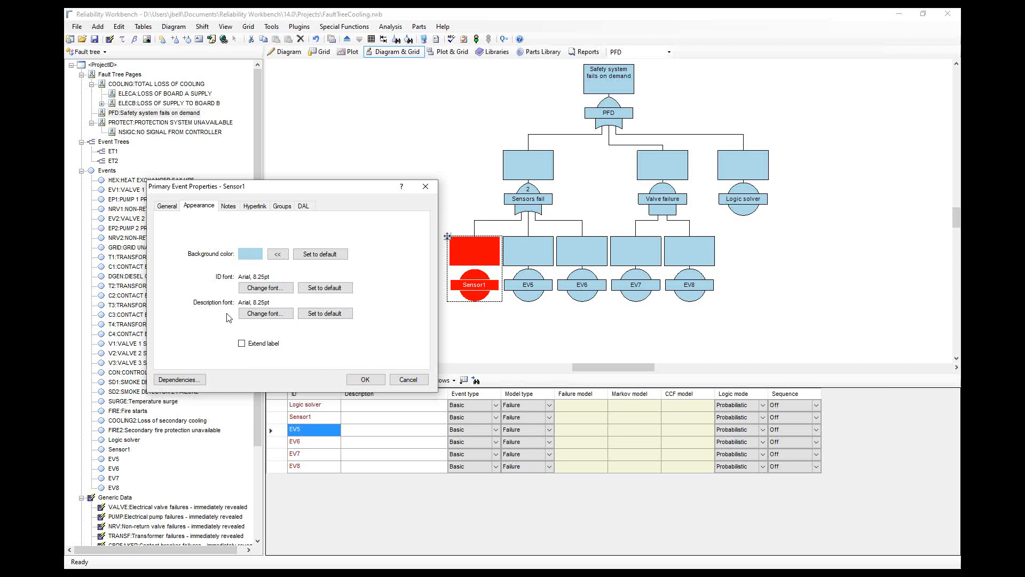
click(227, 206)
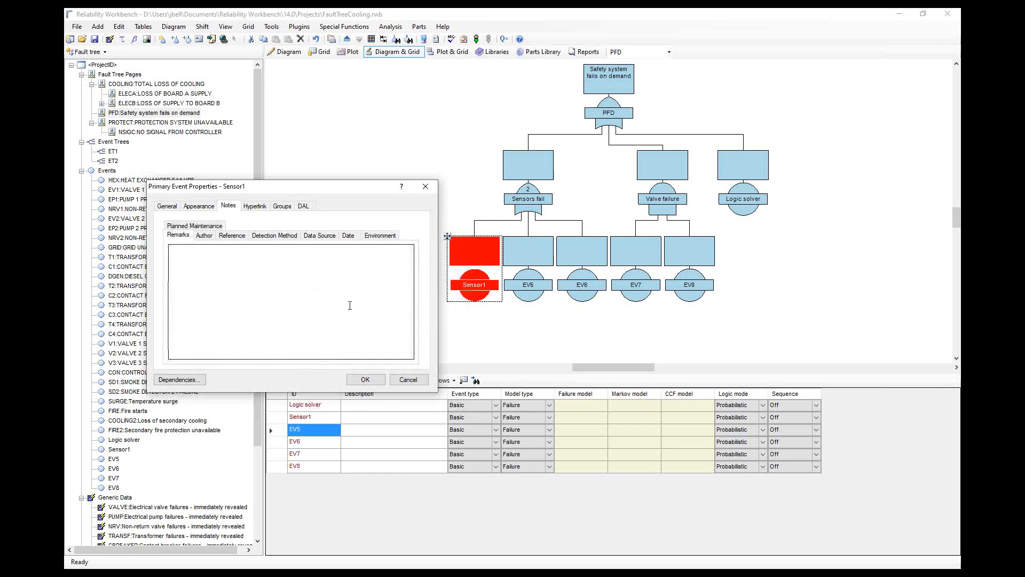
click(257, 207)
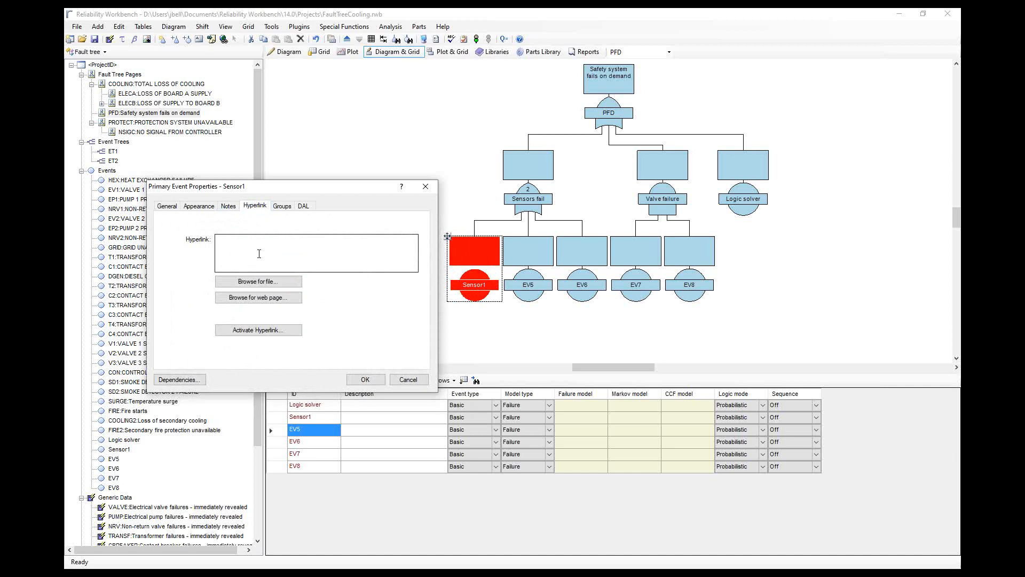
click(365, 379)
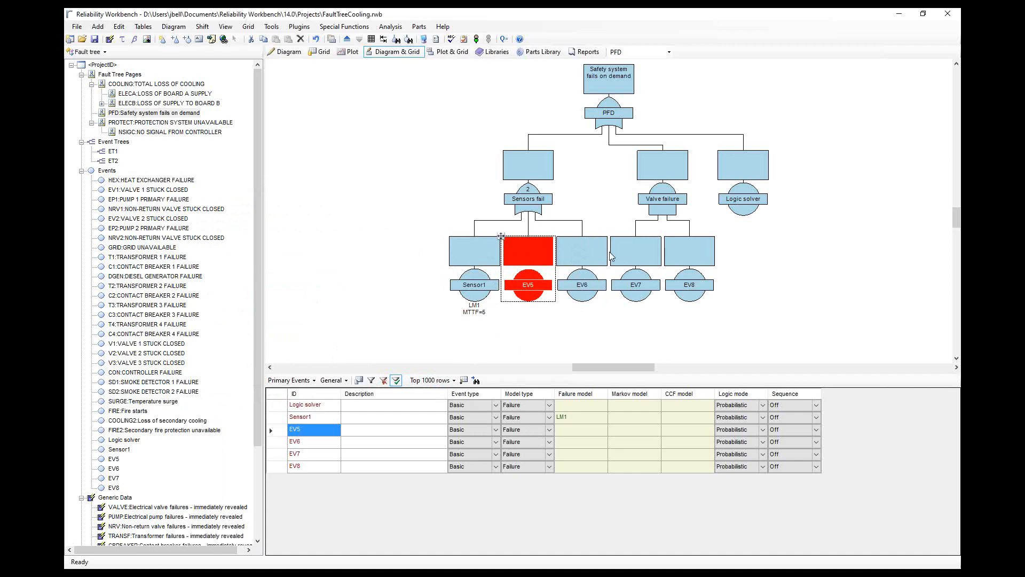
Delete the basic events EV5 and EV6 beneath the Sensors fail gate
key(Delete)
click(560, 254)
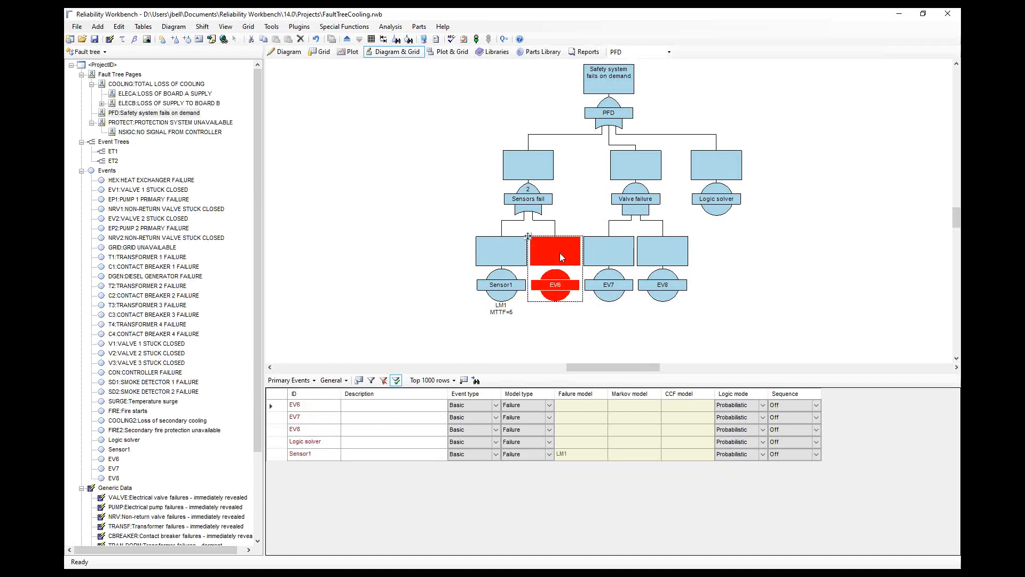
key(Delete)
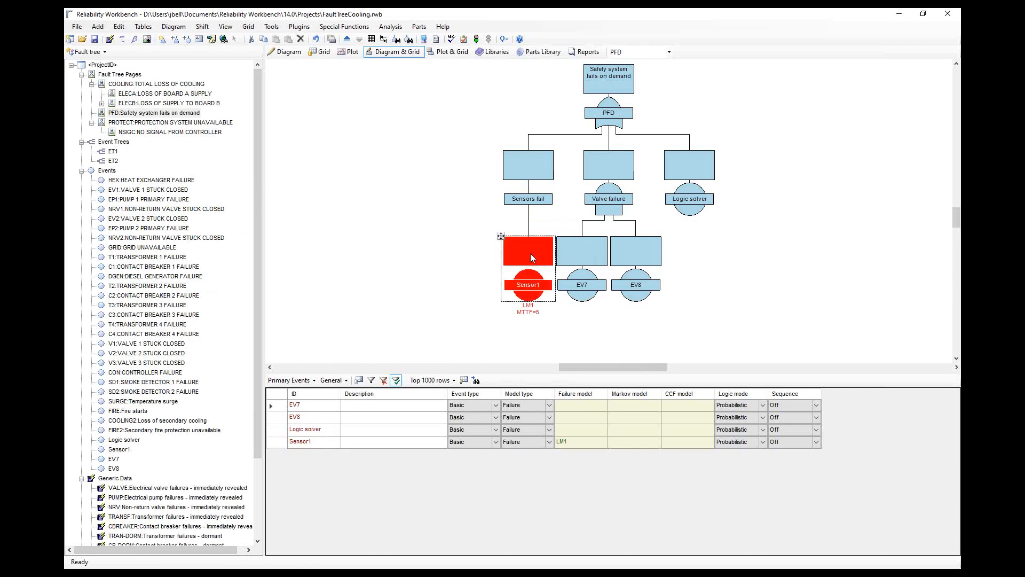
Copy event Sensor1 and add a second sensor event beneath the Sensors fail gate with Paste Special
right_click(530, 253)
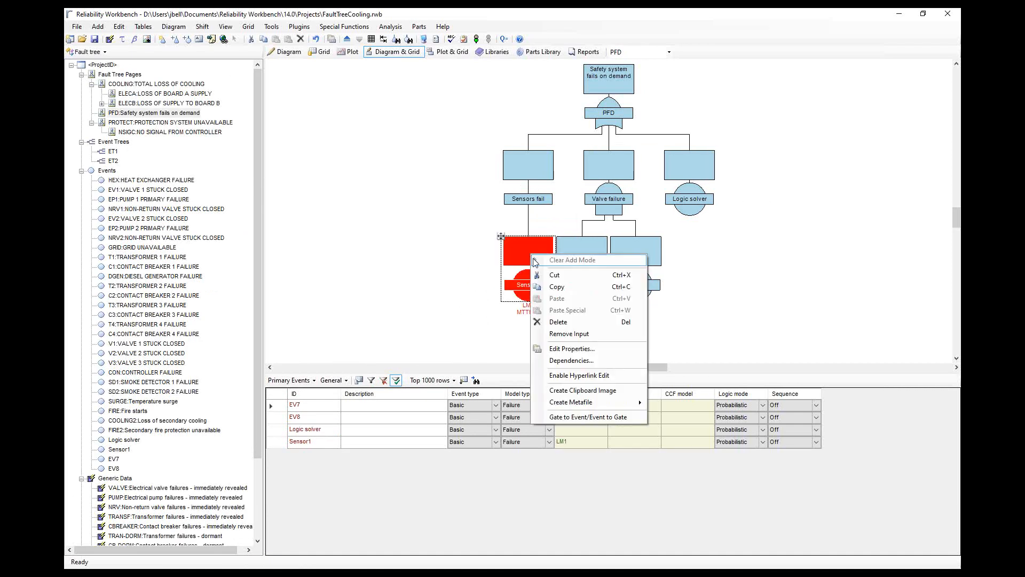
click(555, 286)
click(531, 182)
right_click(531, 182)
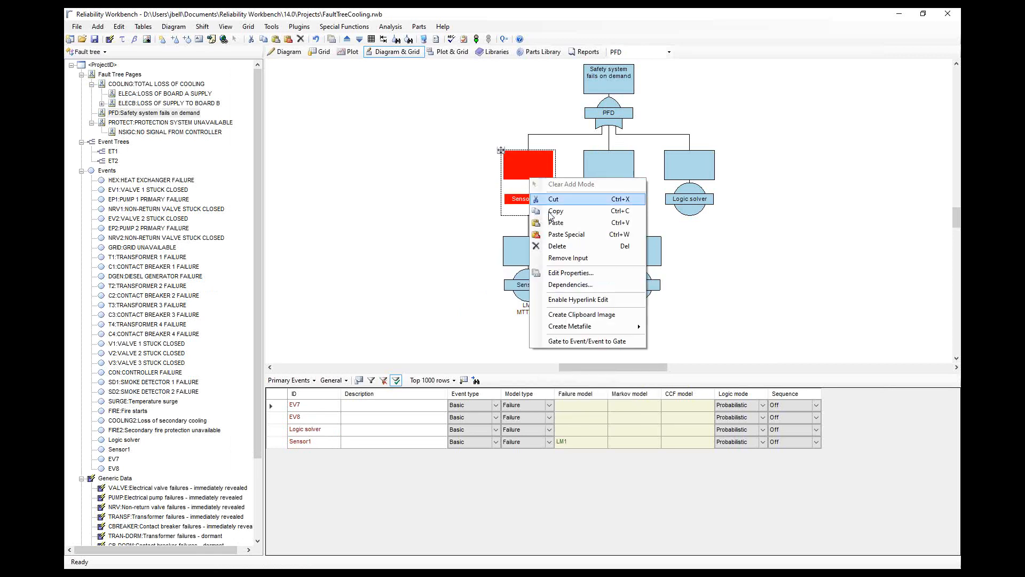
click(565, 235)
click(502, 287)
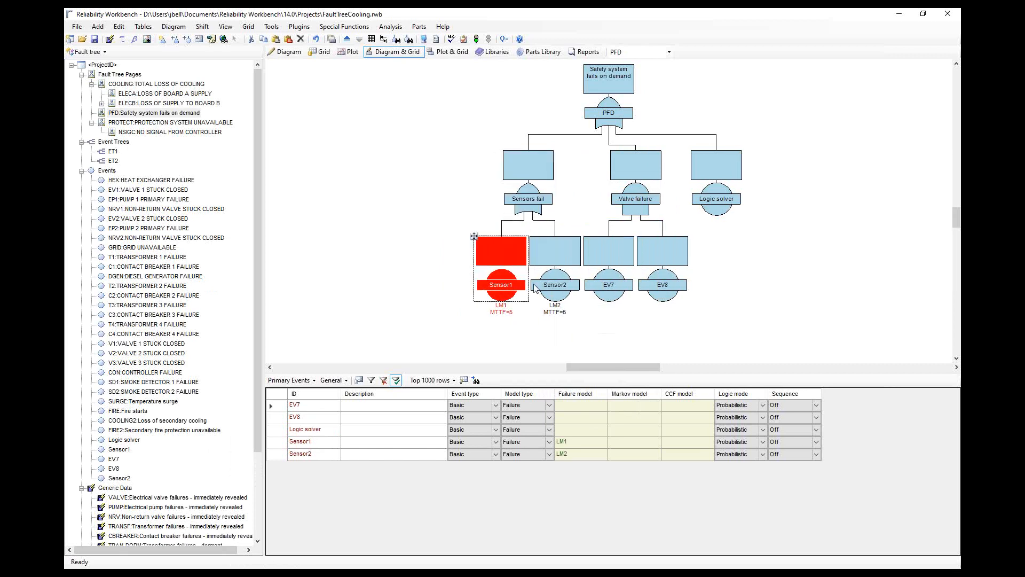
click(557, 287)
Add a third sensor event beneath the Sensors fail gate by using Paste Special on the copied event
click(531, 187)
right_click(532, 188)
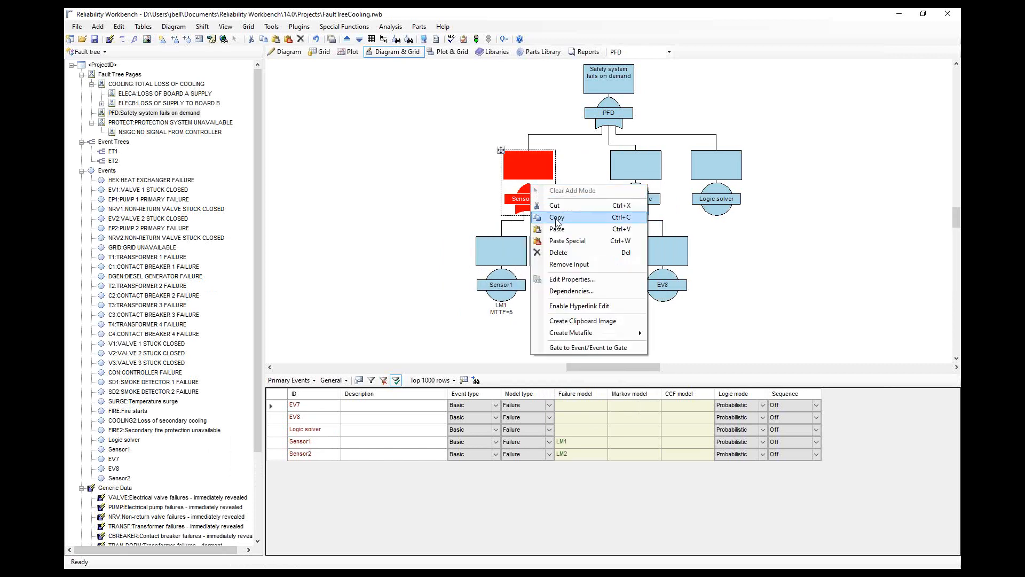
click(566, 241)
click(475, 280)
click(527, 278)
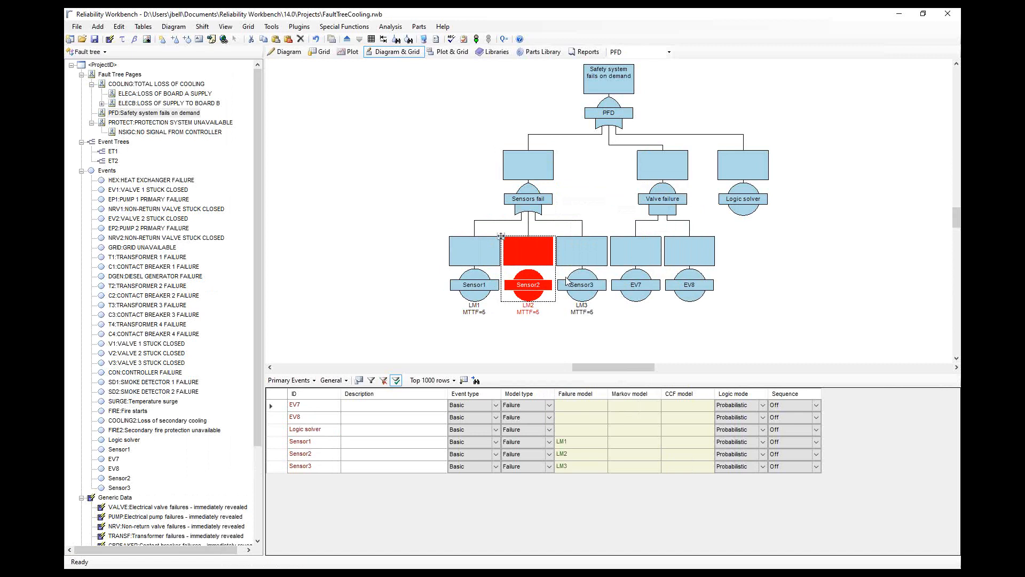
click(570, 280)
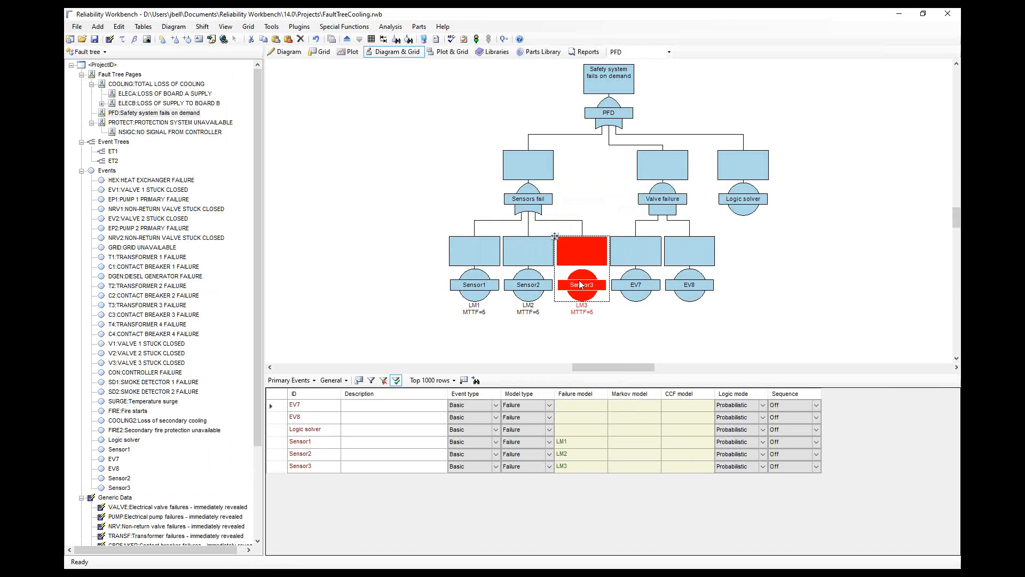
Change the type of the Sensors fail gate to VOTE
click(546, 178)
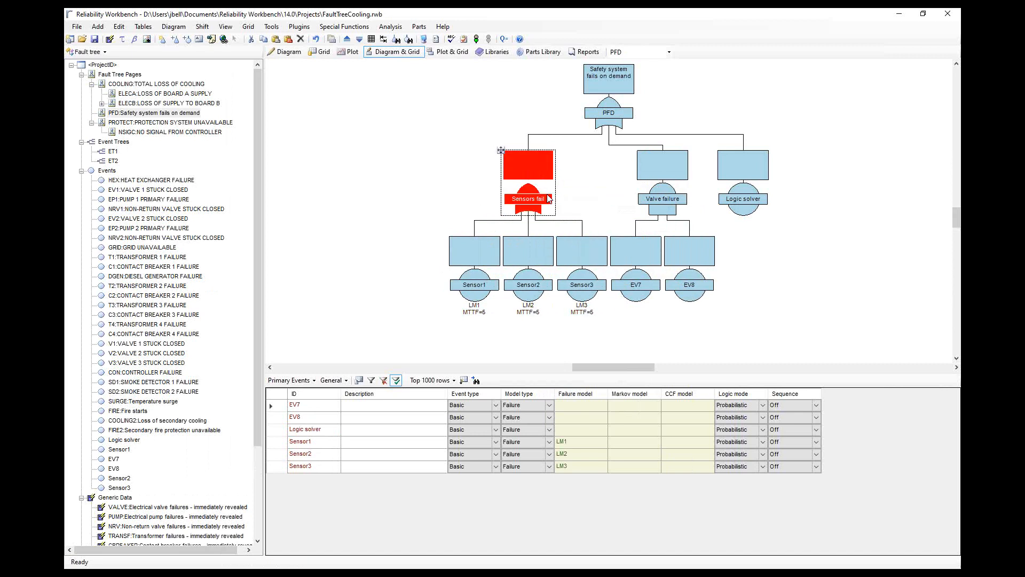
double_click(523, 184)
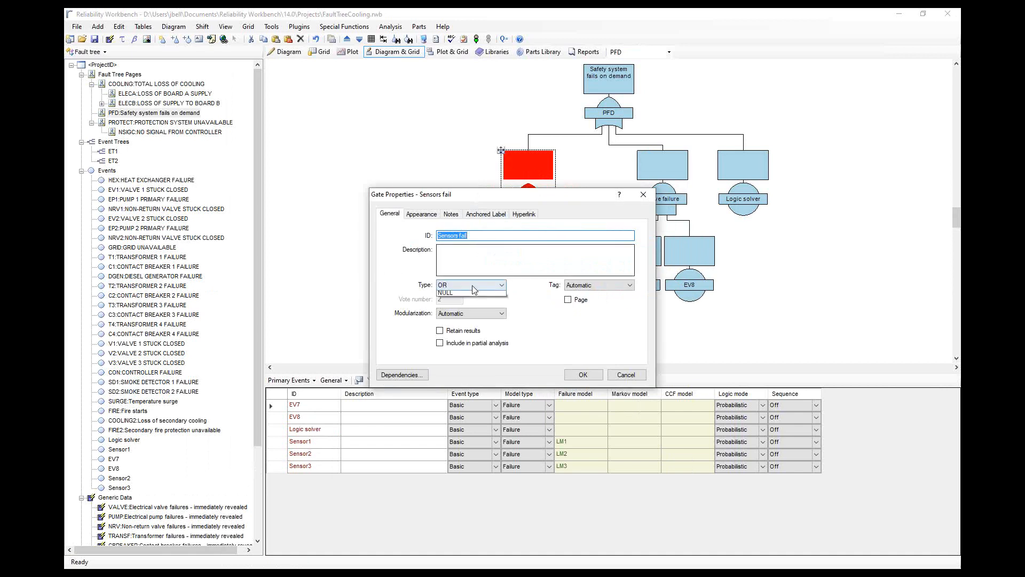
click(498, 285)
click(467, 309)
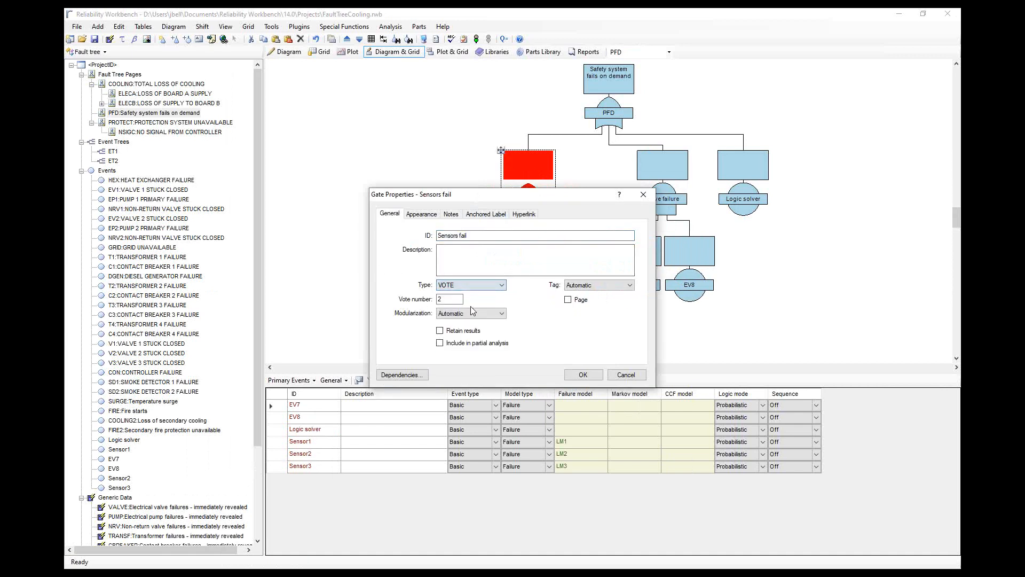
click(583, 374)
click(409, 314)
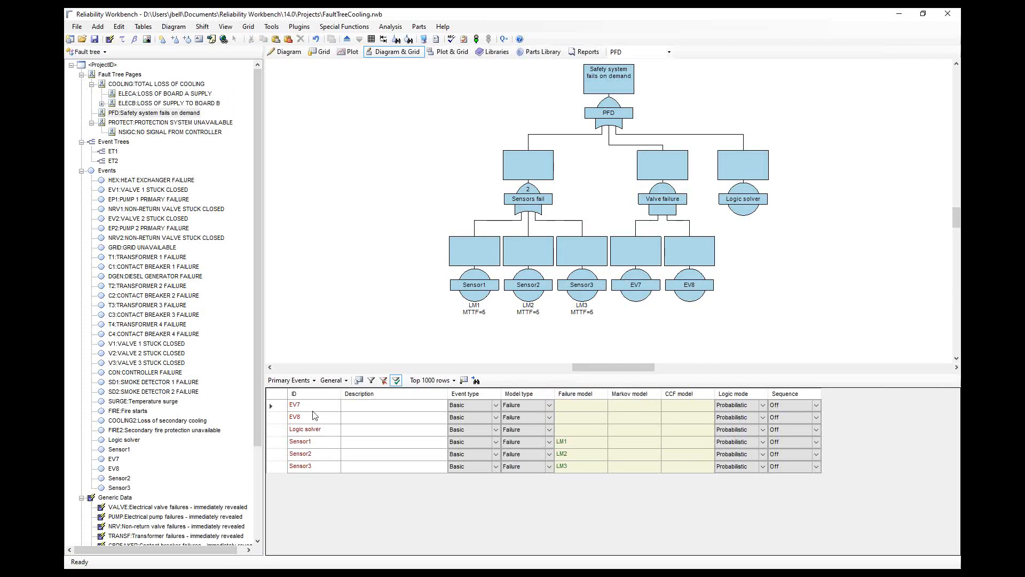
Rename event EV7 as Valve1 and give it a new local failure model of type Dormant
text(Valve1)
double_click(282, 404)
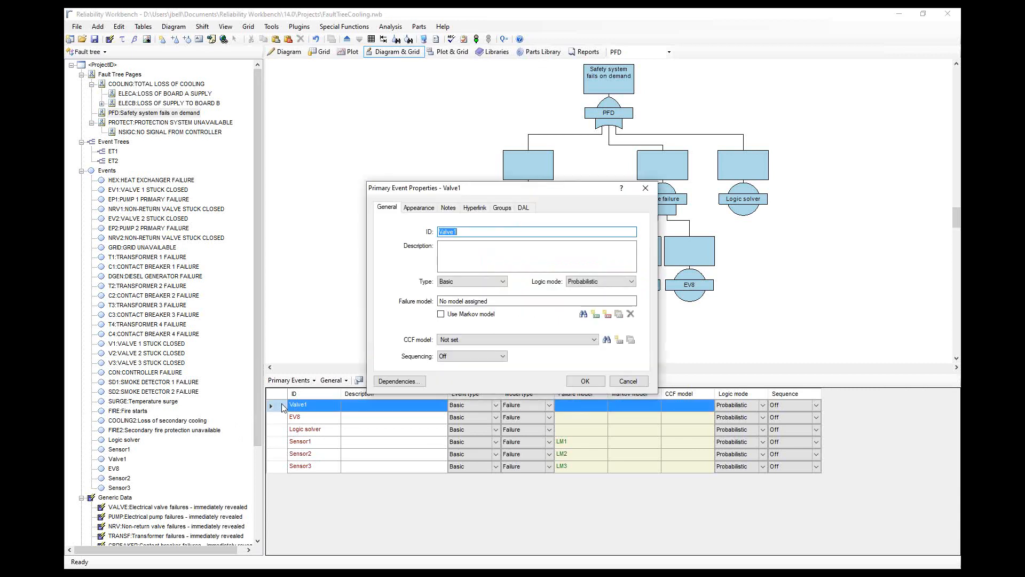
click(596, 314)
click(495, 286)
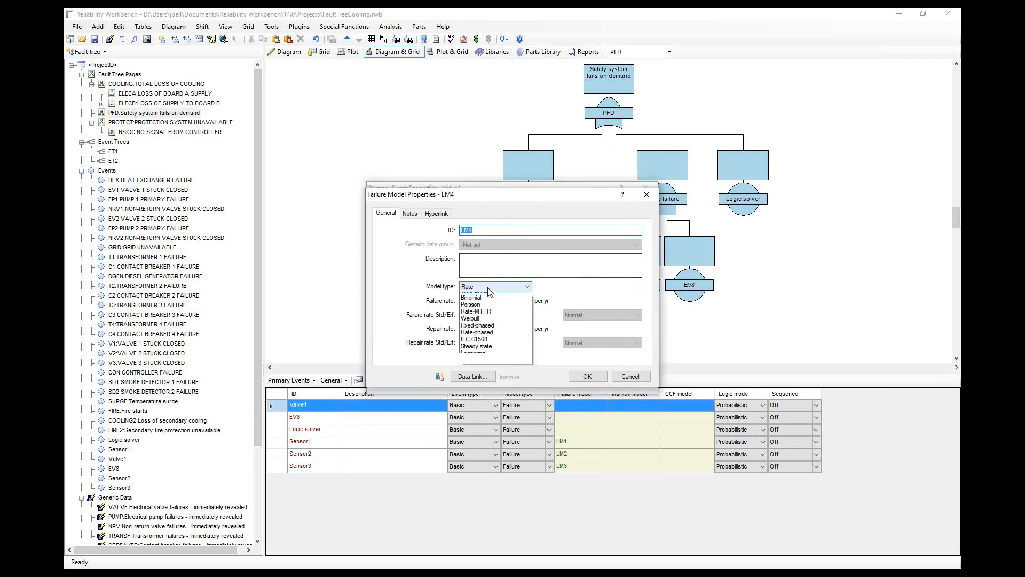
click(491, 318)
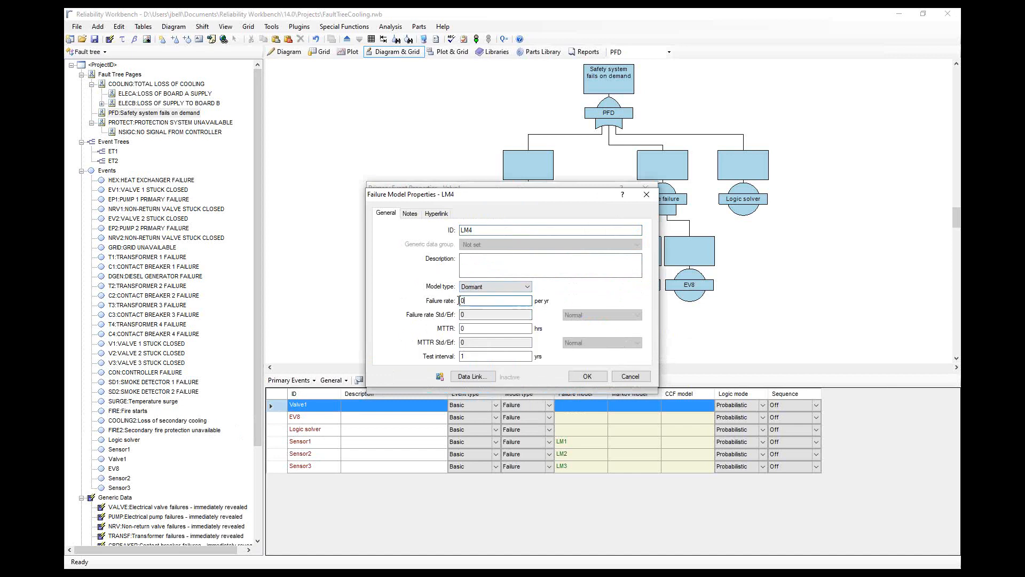
Set the Valve1 failure model to a failure rate of 0.1 per yr, an MTTR of 24 hrs and a test interval of 0.08333 yrs
text(10.00)
key(Tab)
key(Tab)
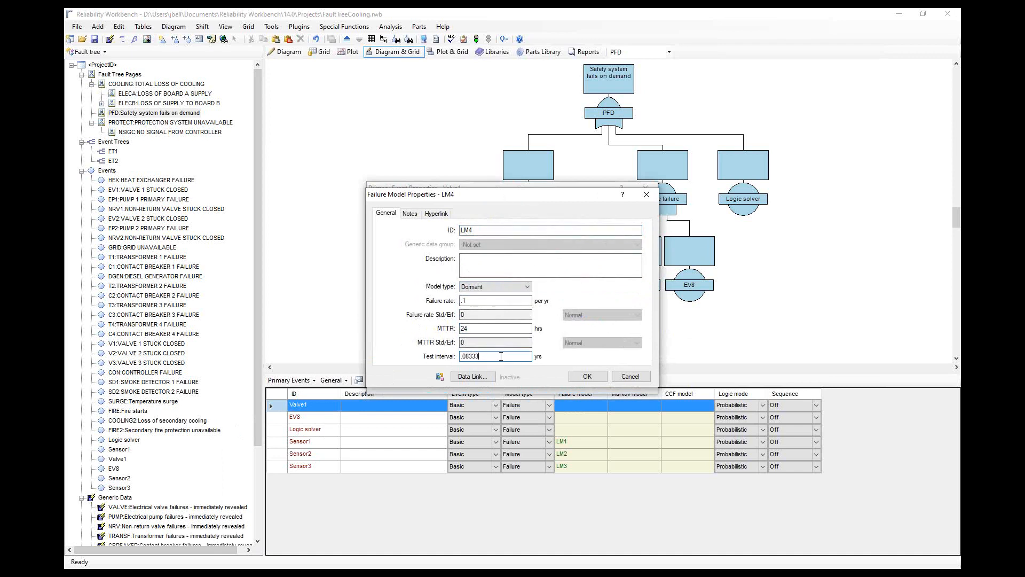
drag(501, 357, 454, 357)
click(588, 376)
click(587, 381)
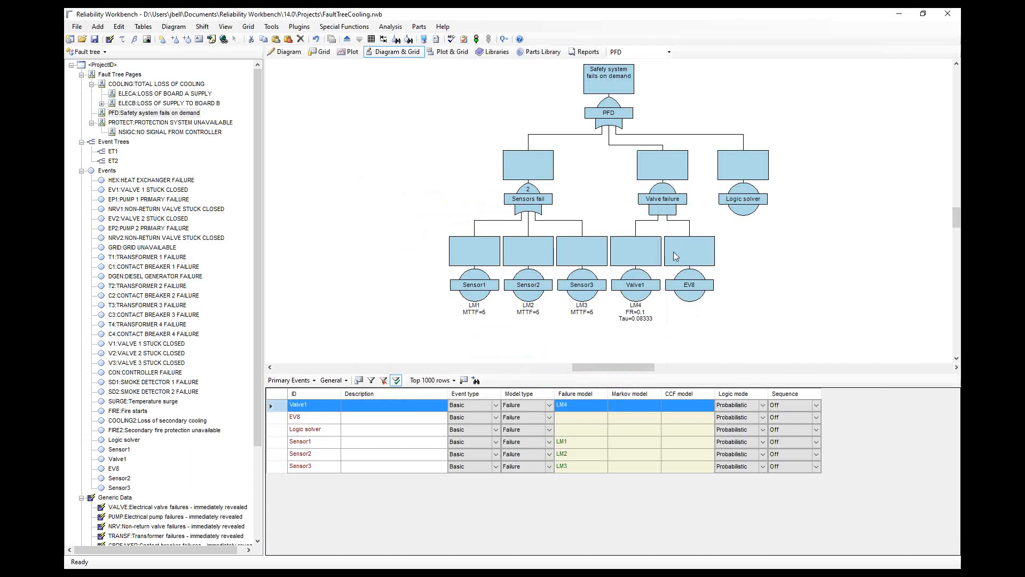
Copy event Valve1 to a second valve event beneath the Valve failure gate with Paste Special, and delete event EV8
click(637, 292)
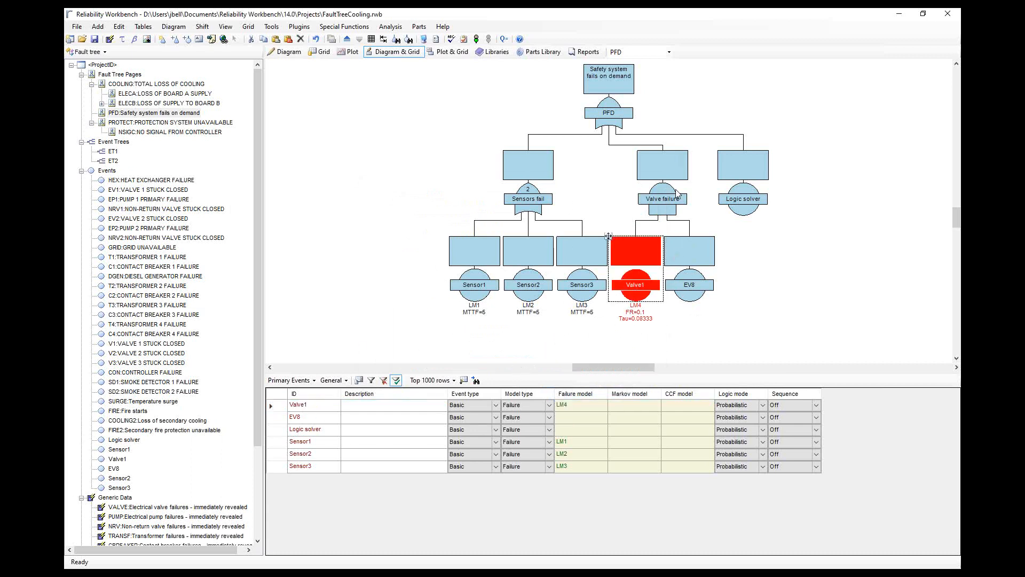
right_click(671, 261)
right_click(646, 262)
click(688, 300)
click(681, 208)
right_click(664, 186)
click(694, 242)
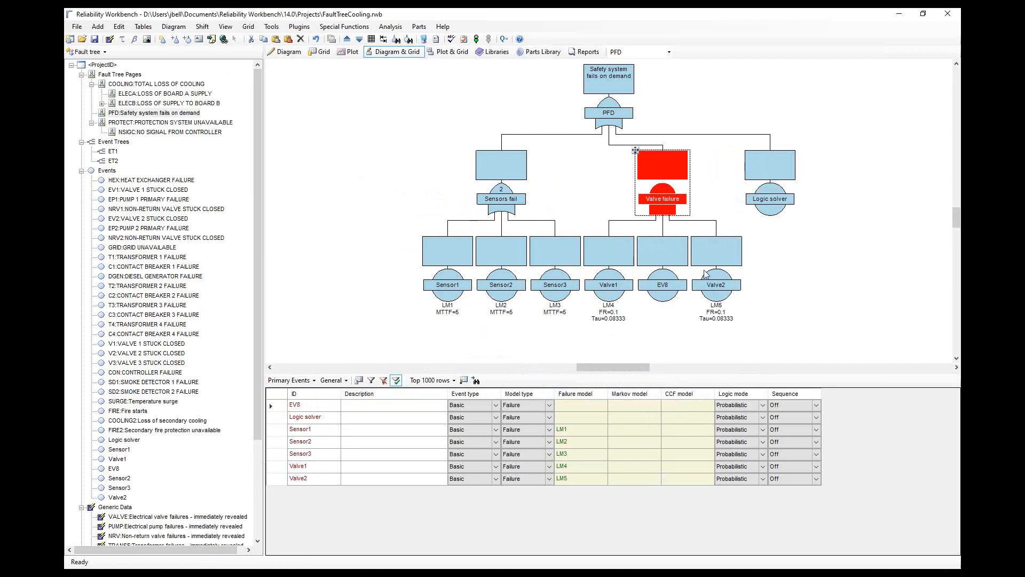
click(675, 275)
key(Delete)
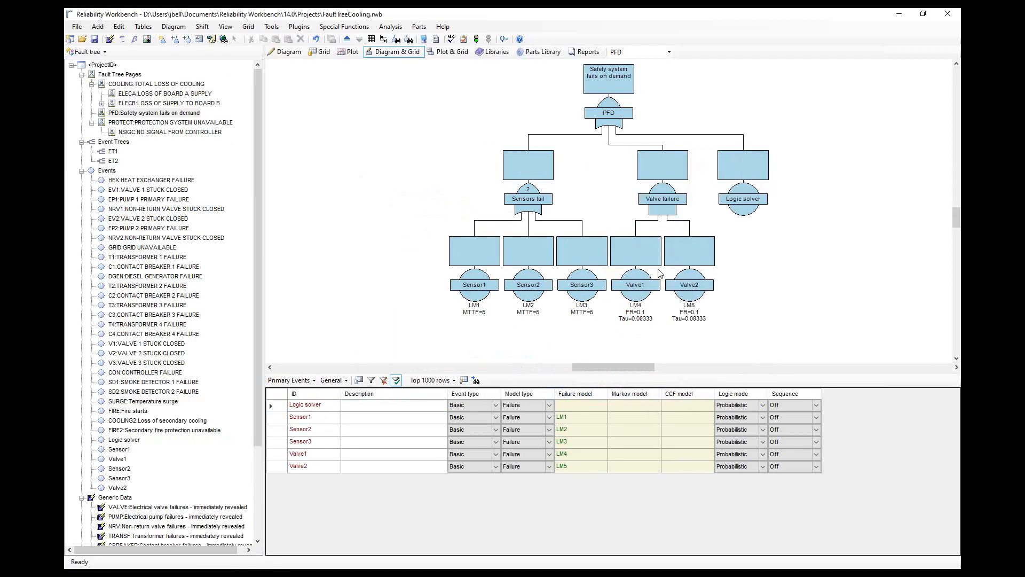
Give the Logic solver event a new local failure model of type Rate with a failure rate of 0.02 per yr
click(747, 173)
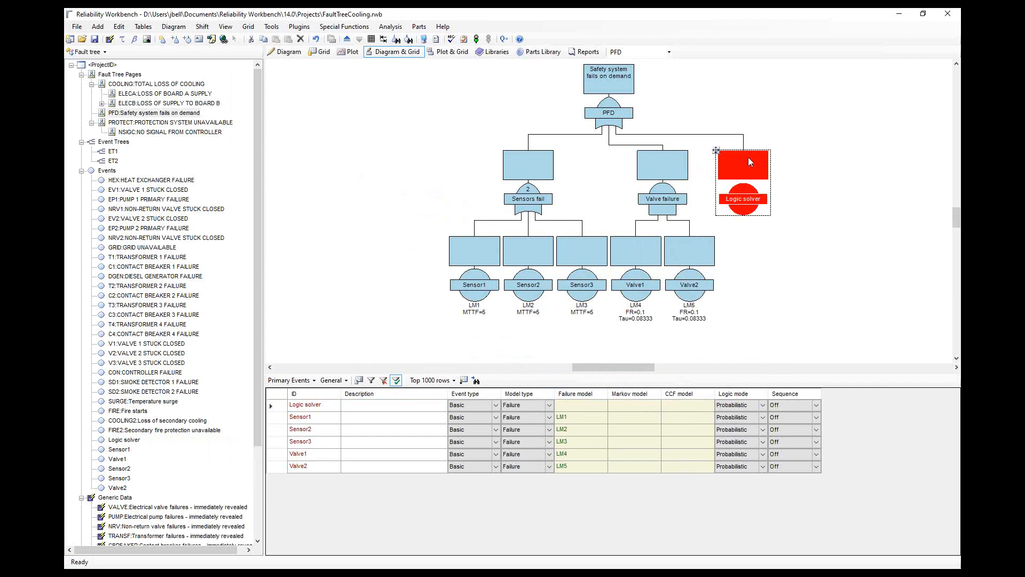
double_click(744, 166)
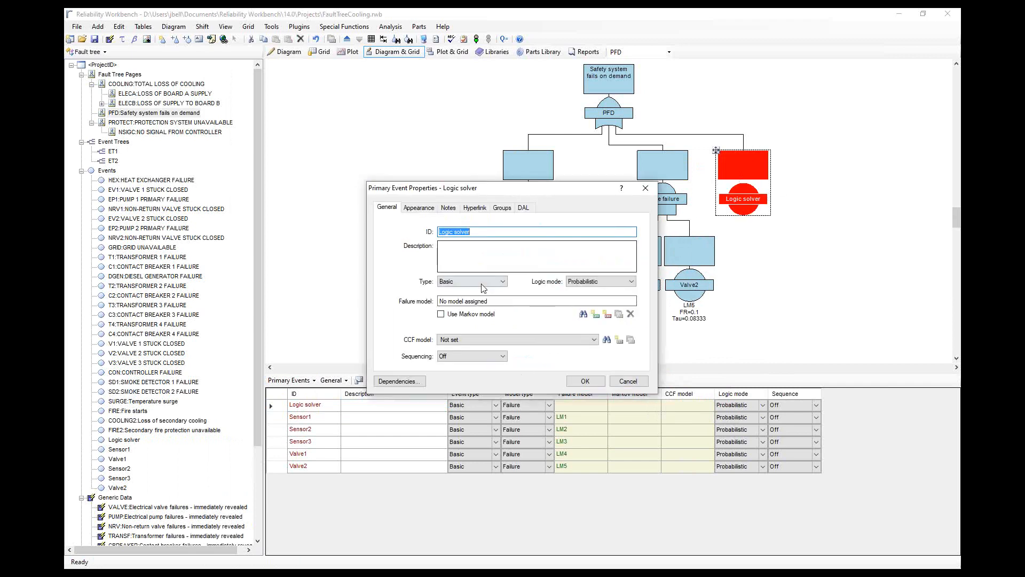
click(595, 314)
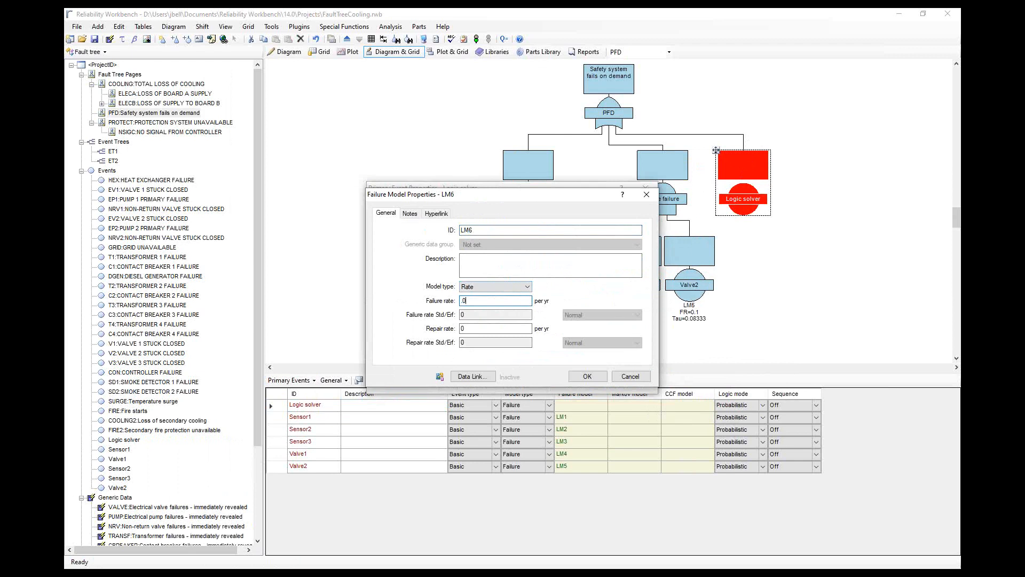
key(Tab)
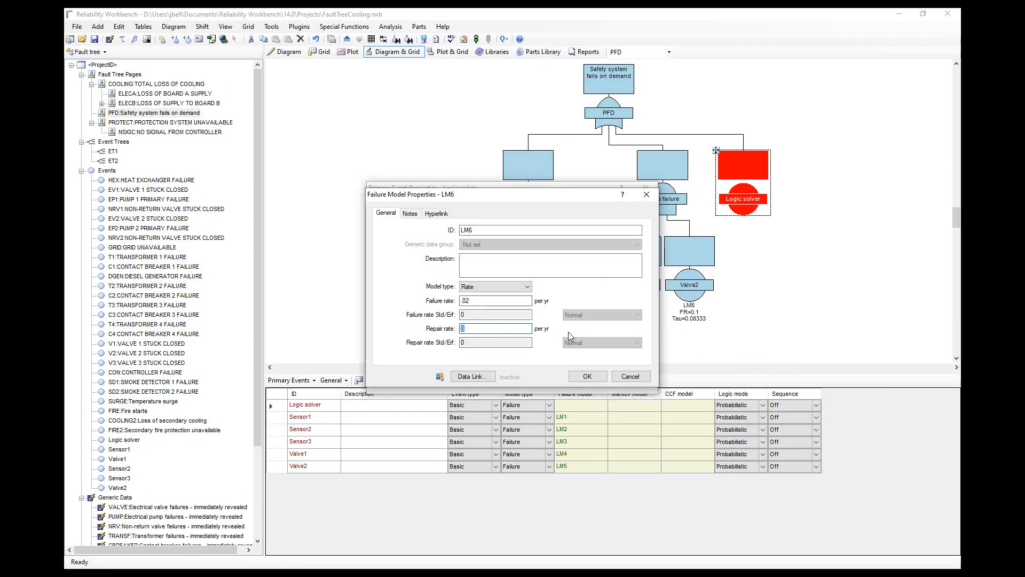
Set the Logic solver failure model's repair rate to 100 per yr and save the event's properties
text(72)
drag(505, 329, 414, 326)
text(.001)
drag(489, 328, 446, 332)
text(100)
click(587, 377)
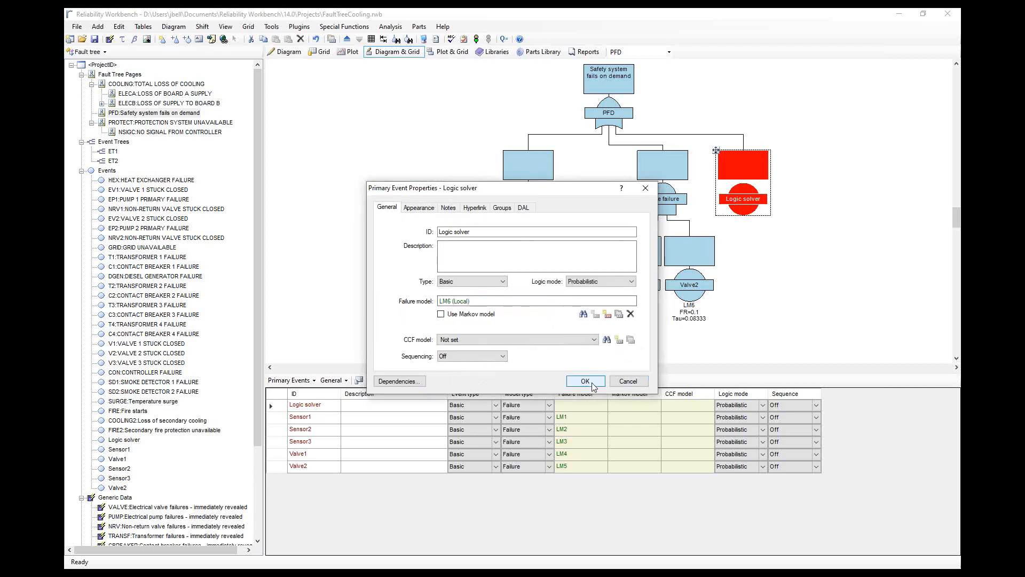
click(585, 381)
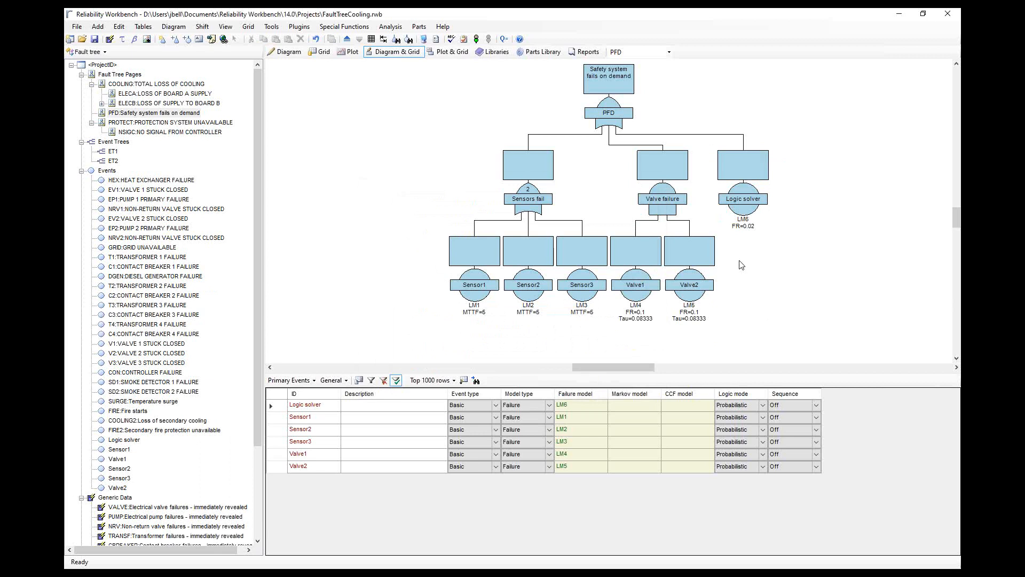
Review the PFD top gate, the Sensors fail and Valve failure gates, and the Logic solver event in the diagram
click(617, 81)
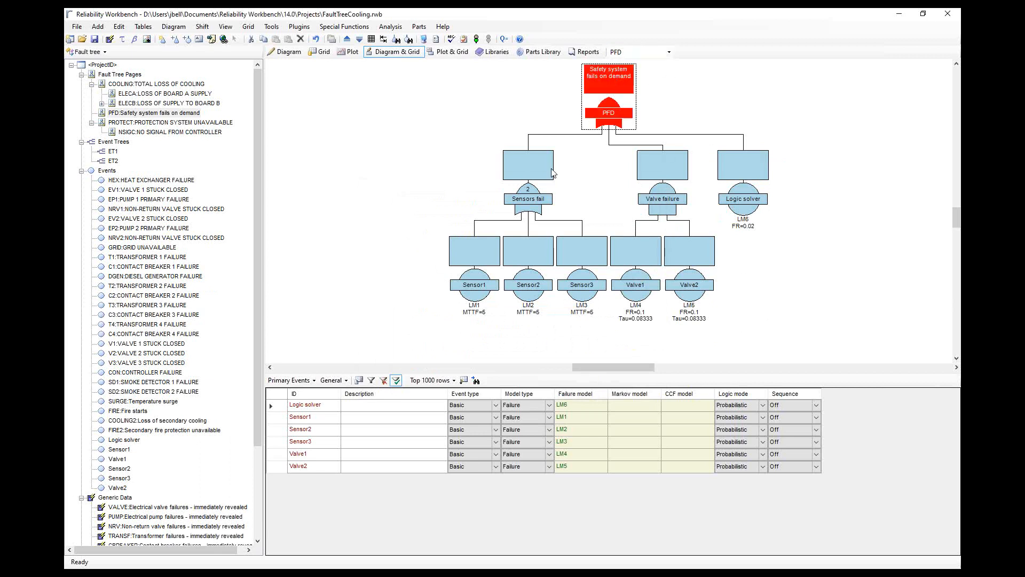
click(519, 203)
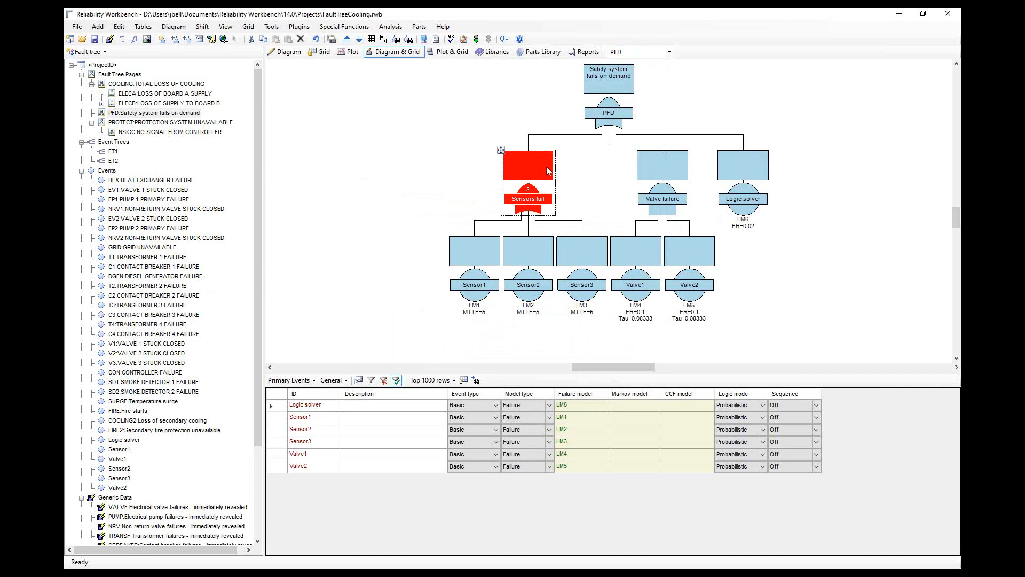
click(671, 153)
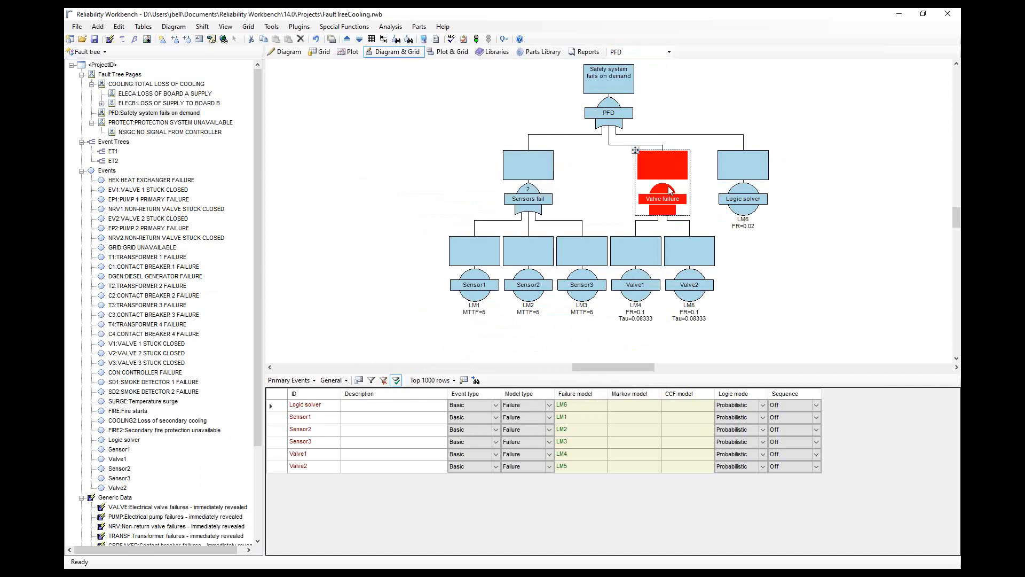
click(775, 181)
click(751, 162)
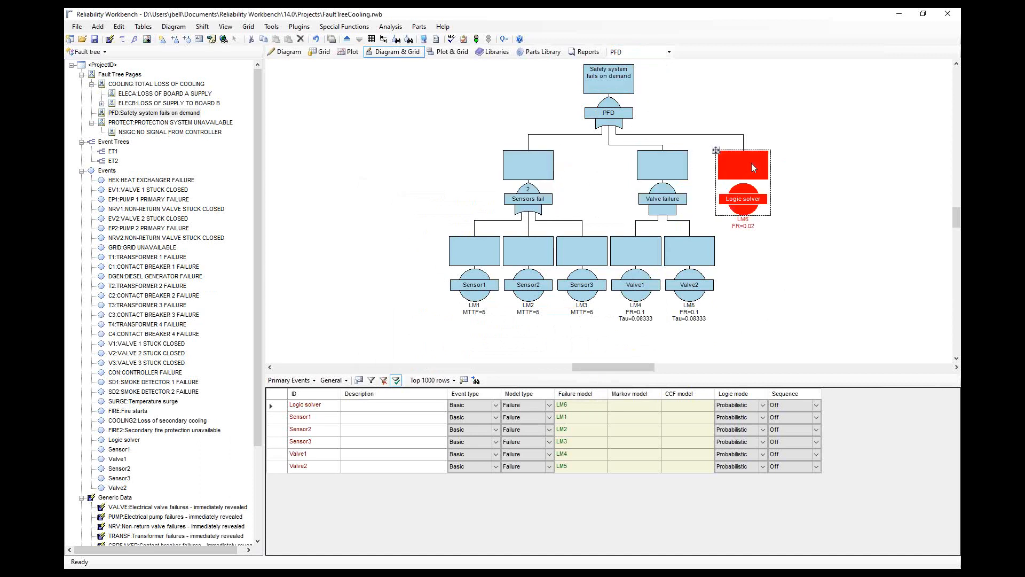
click(672, 180)
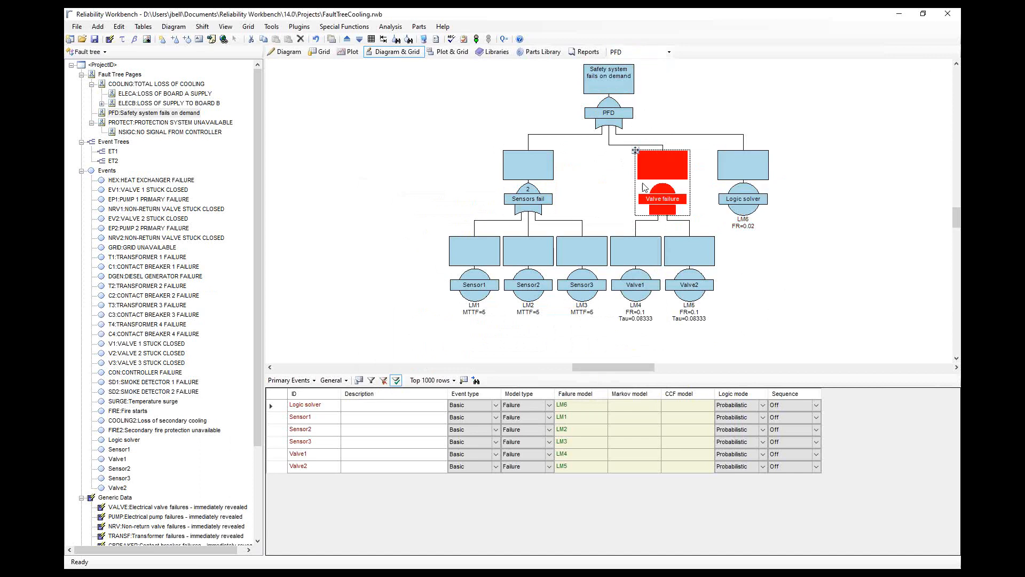
click(525, 202)
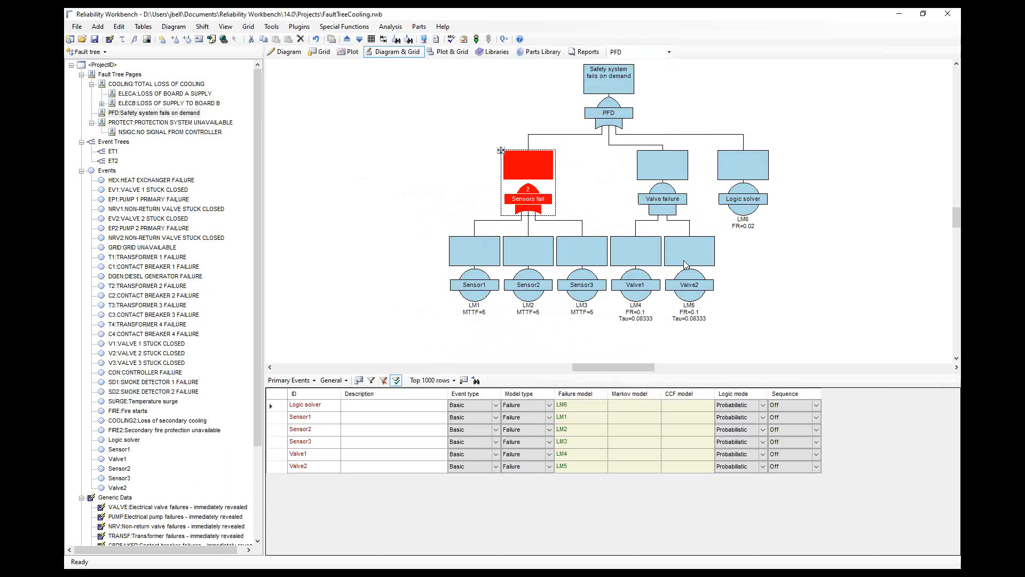
click(643, 261)
click(693, 227)
click(667, 201)
click(742, 192)
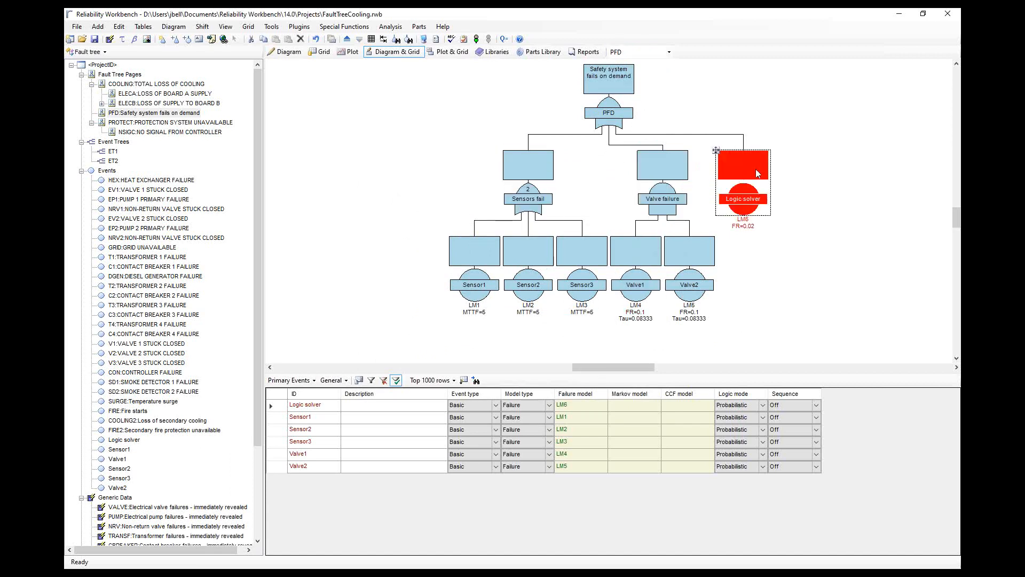
click(612, 93)
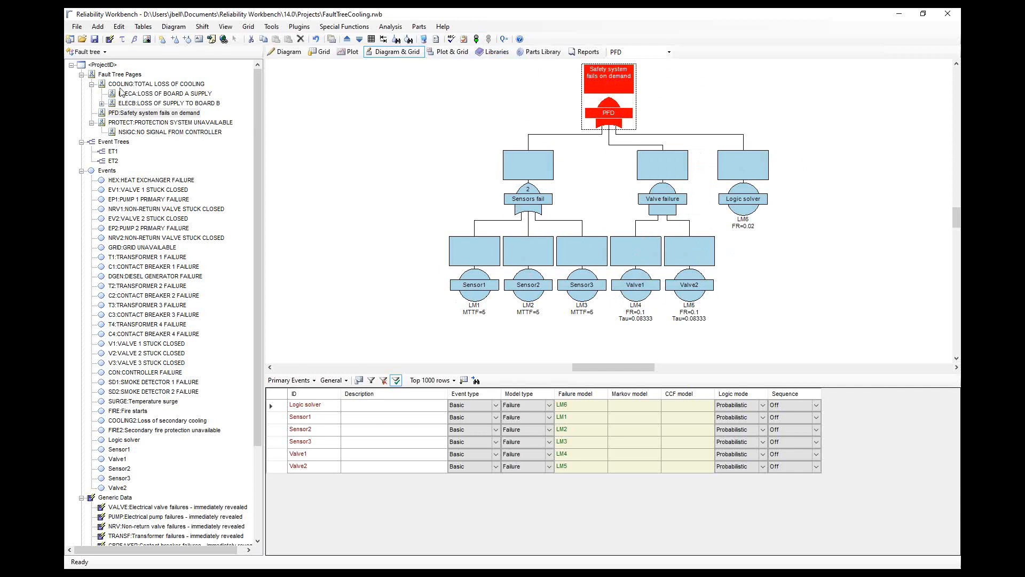
Run the fault tree analysis for the project and close the completion message
click(477, 40)
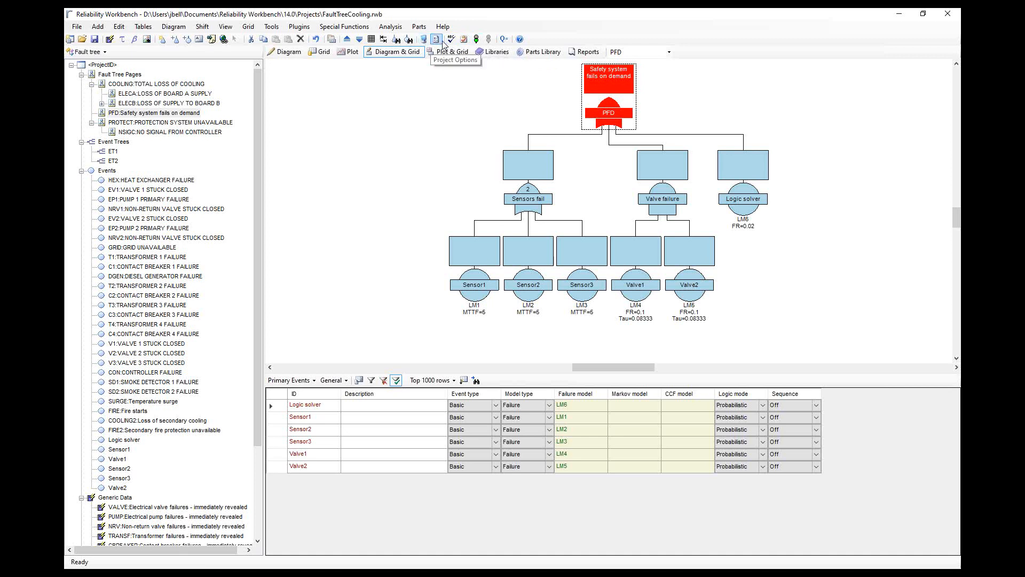
click(477, 41)
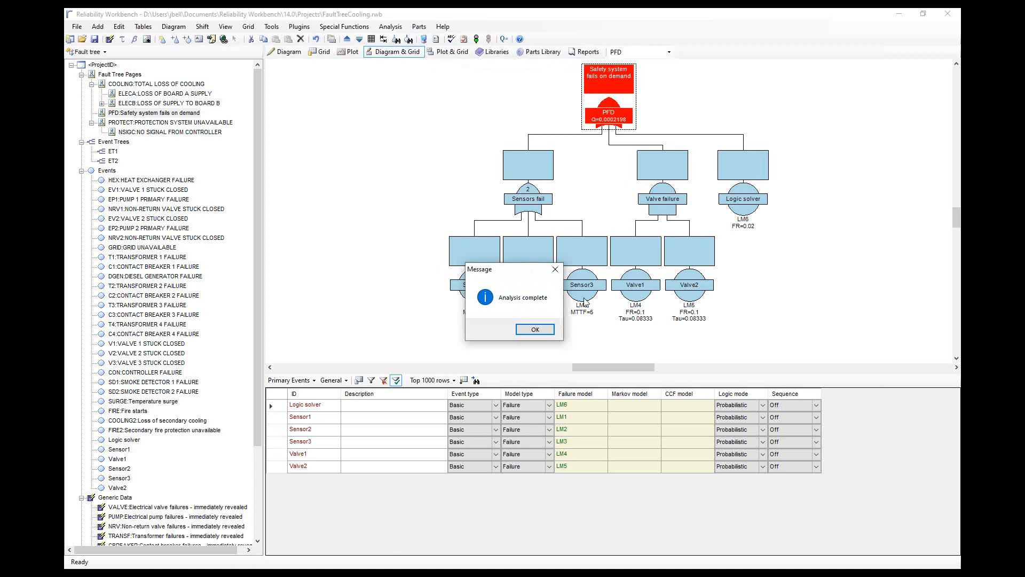
click(538, 330)
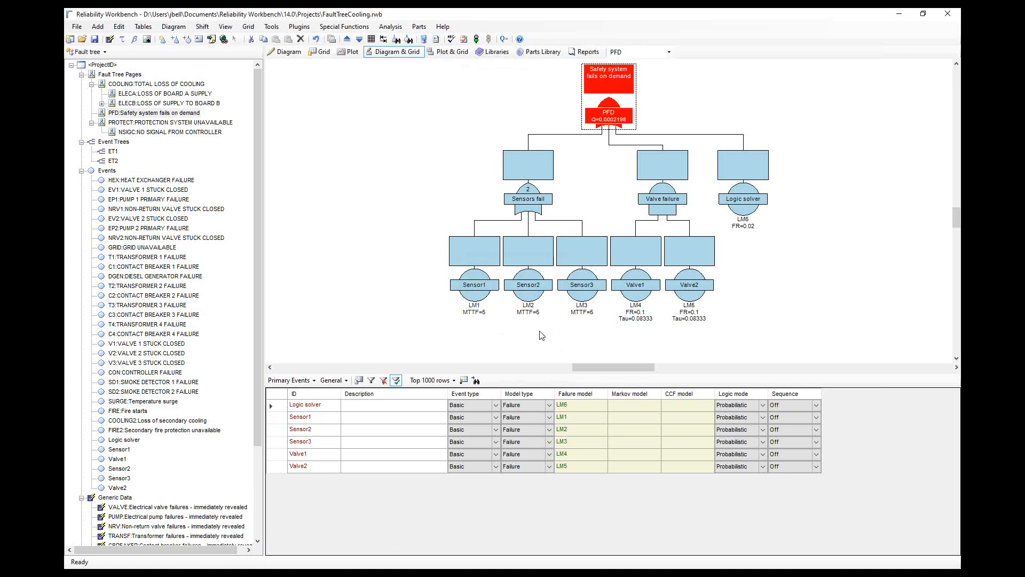
Open the Results Summary for gate PFD and enlarge it beside the diagram to show the full parameter list
click(504, 39)
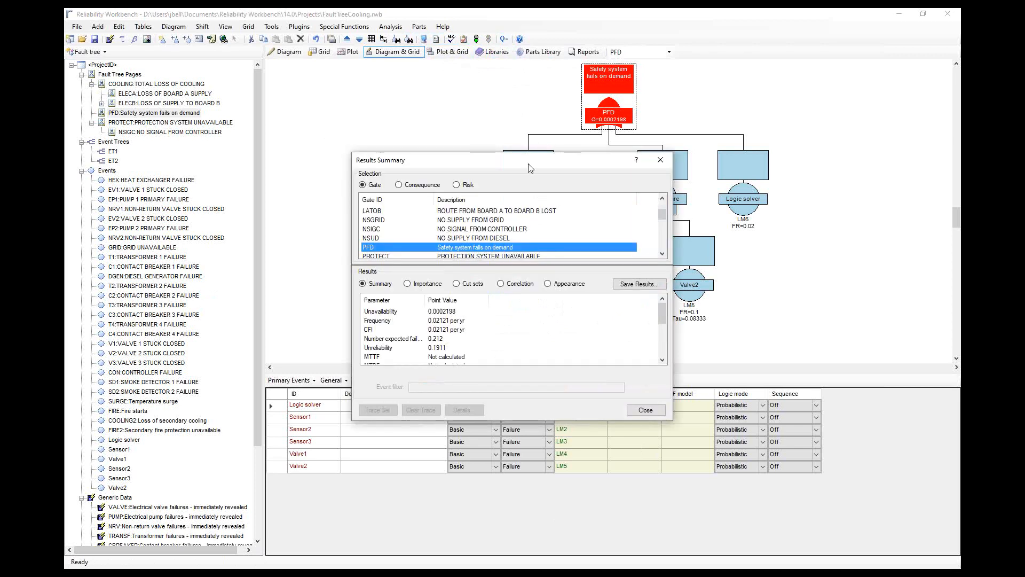
drag(527, 169, 266, 81)
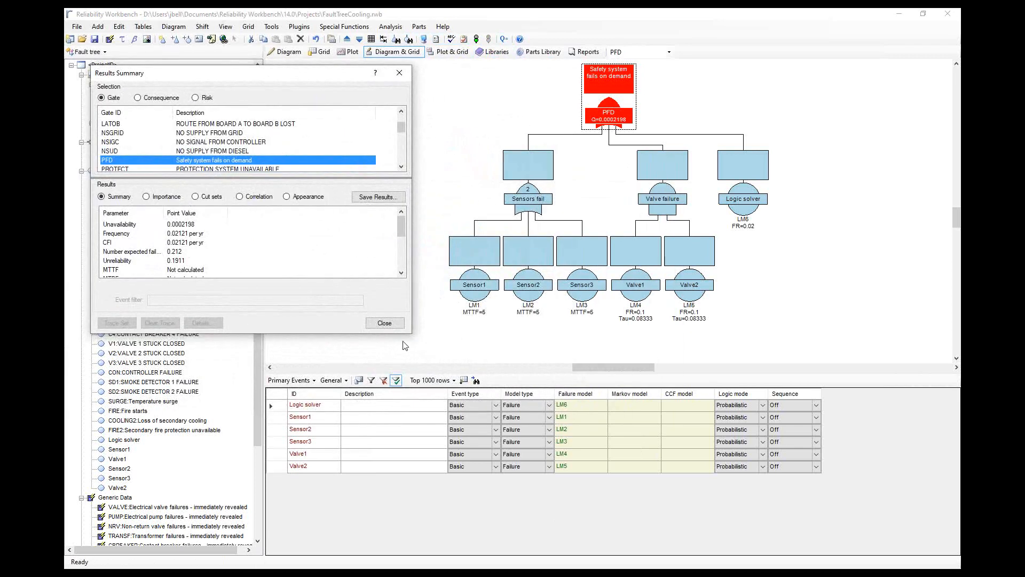
drag(411, 334, 465, 473)
drag(286, 230, 286, 200)
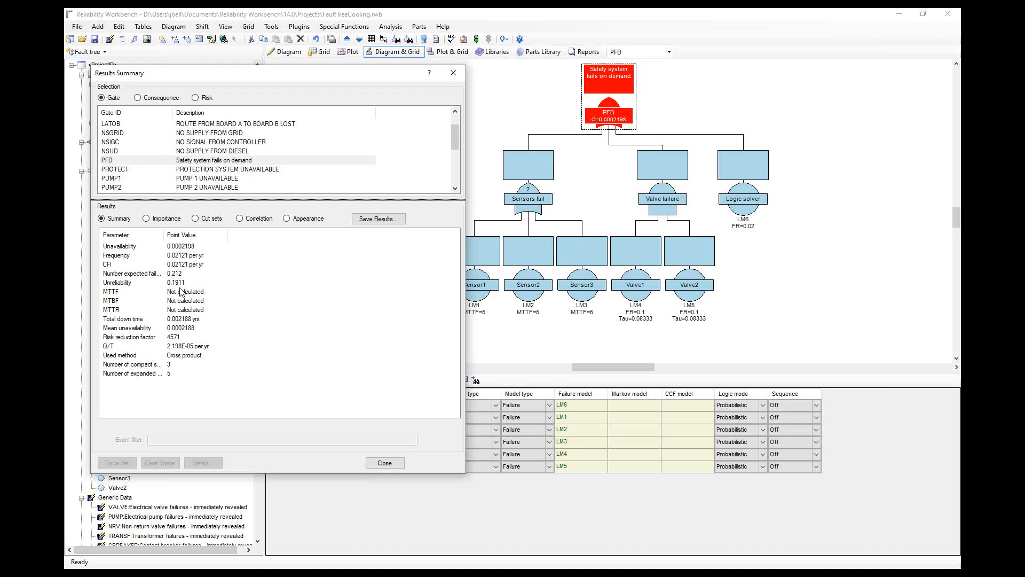
Examine gate PFD's summary results, including unavailability, frequency, unreliability, total down time and Q/T, and show its minimal cut sets
click(183, 282)
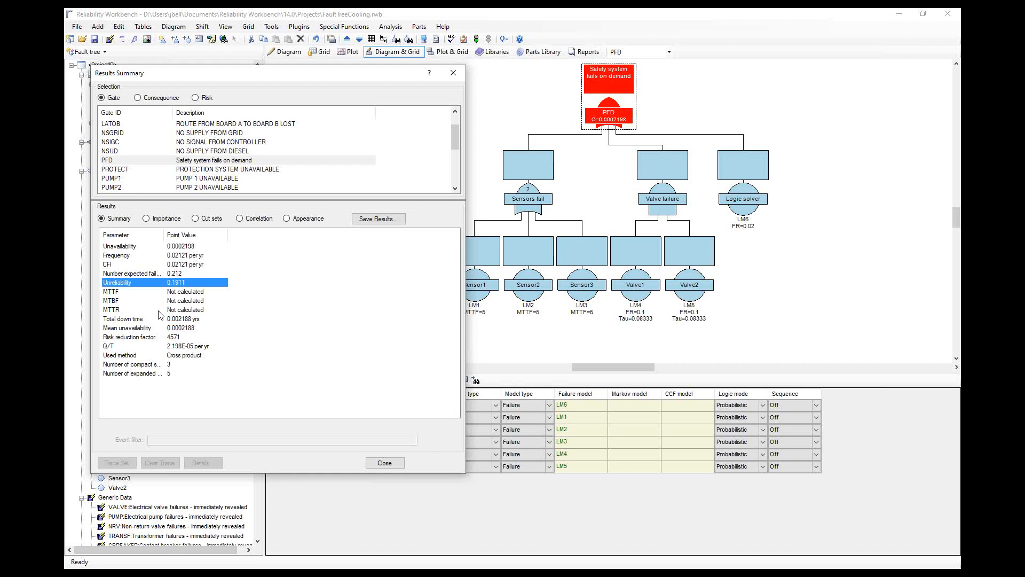
click(189, 319)
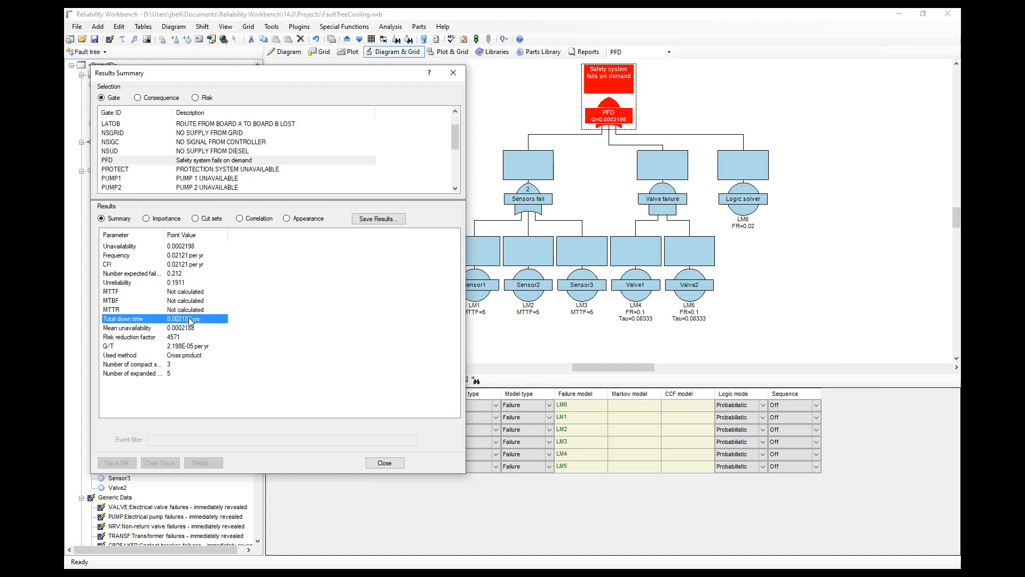
click(174, 355)
click(115, 346)
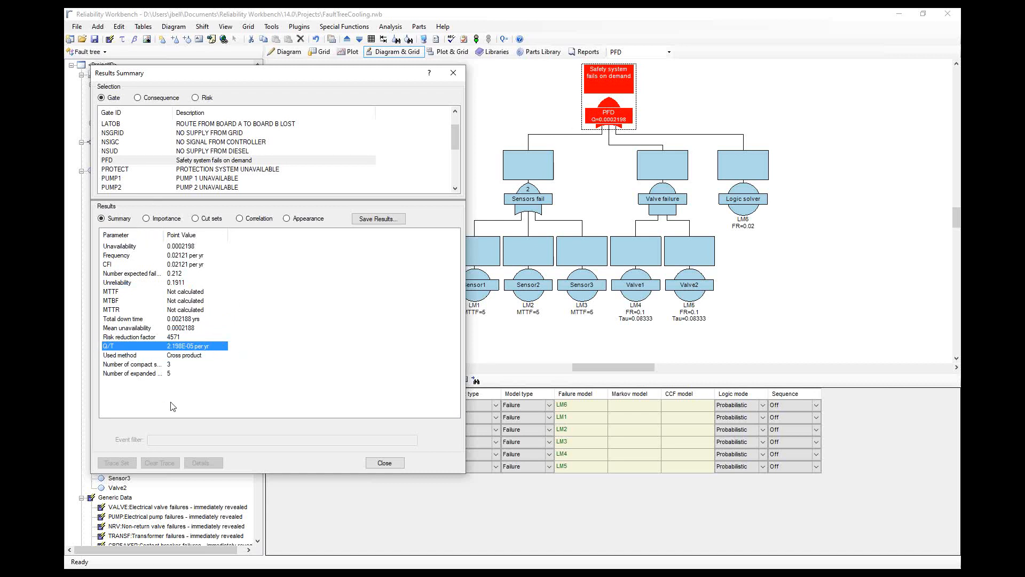
click(198, 247)
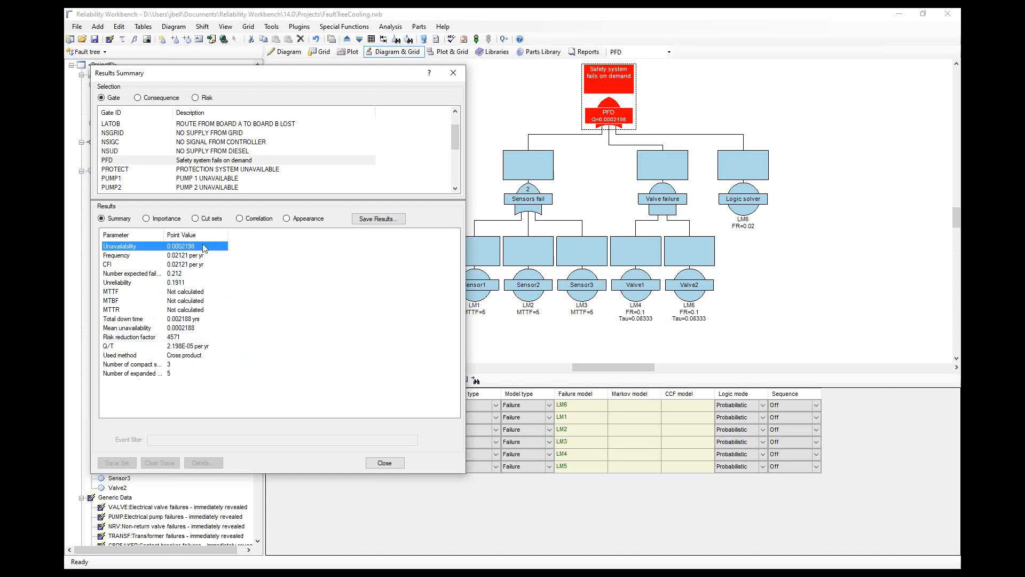
click(204, 265)
click(209, 255)
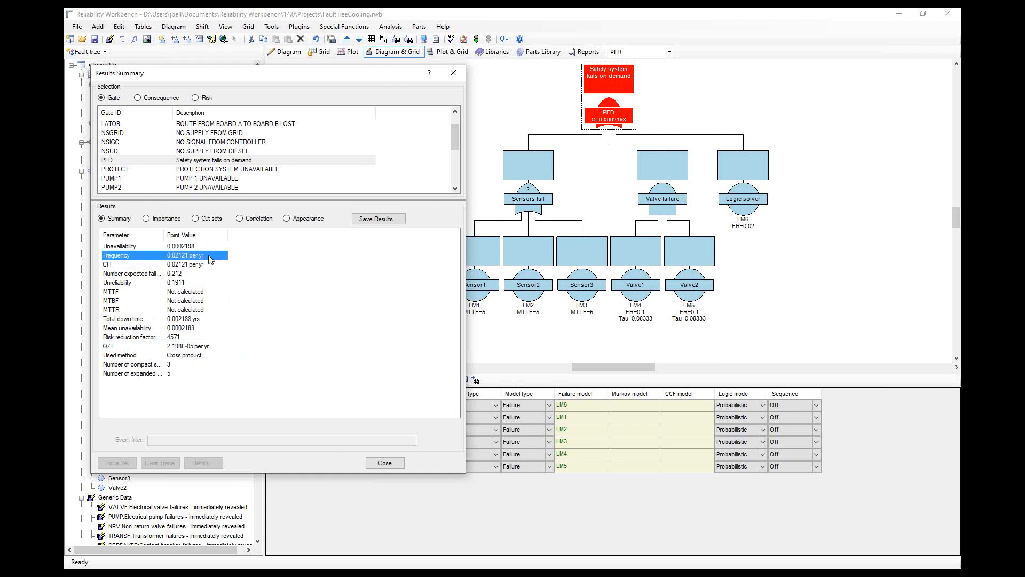
click(199, 292)
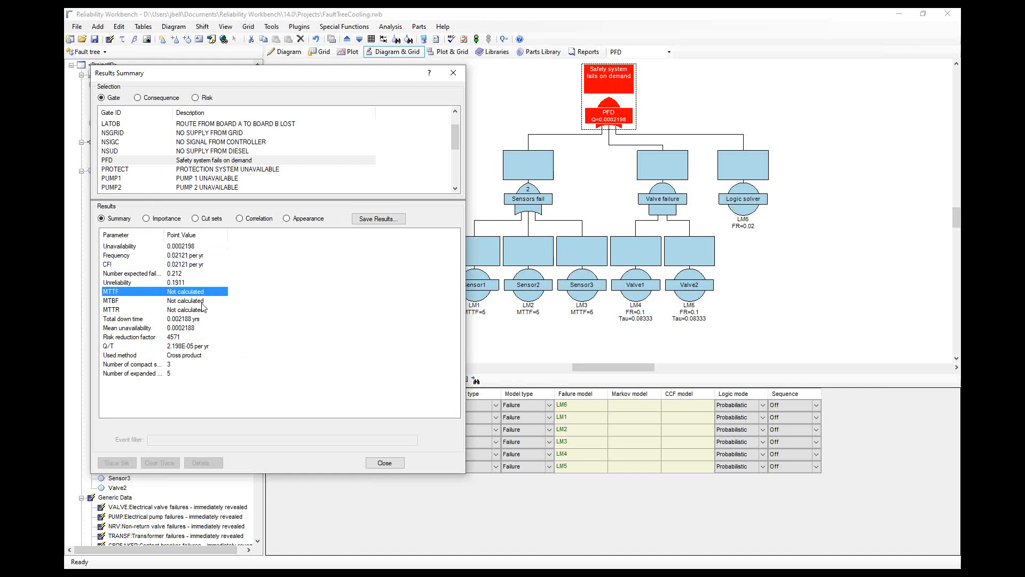
click(206, 217)
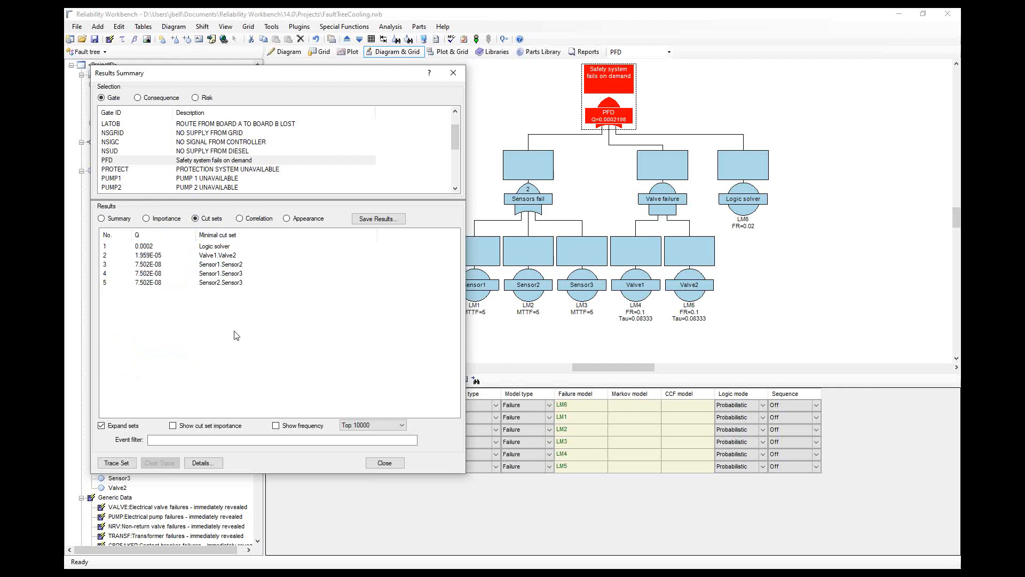
Review gate PFD's logic solver, valve and sensor cut sets, check the event importance measures, and close the Results Summary
click(215, 247)
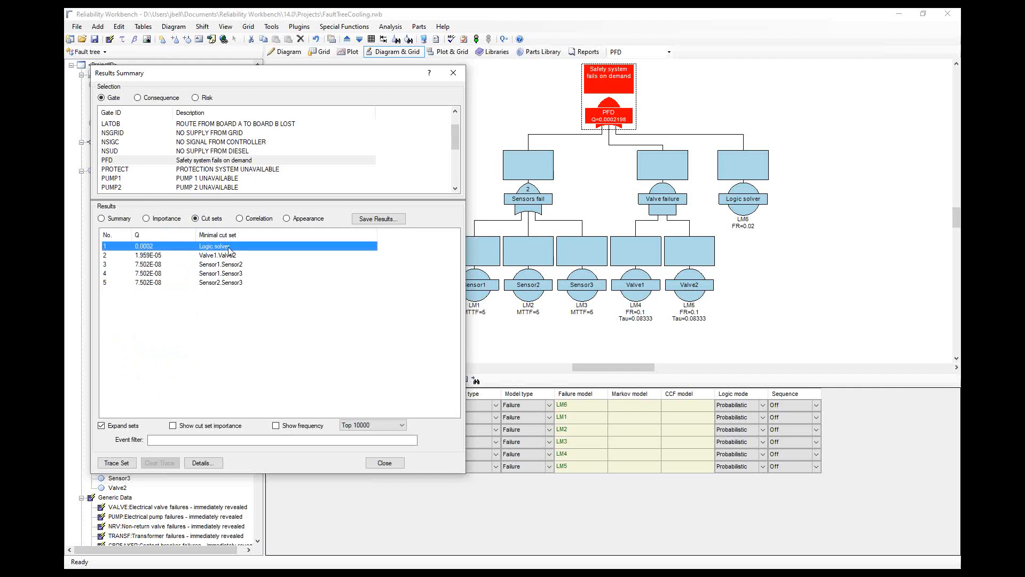
click(219, 256)
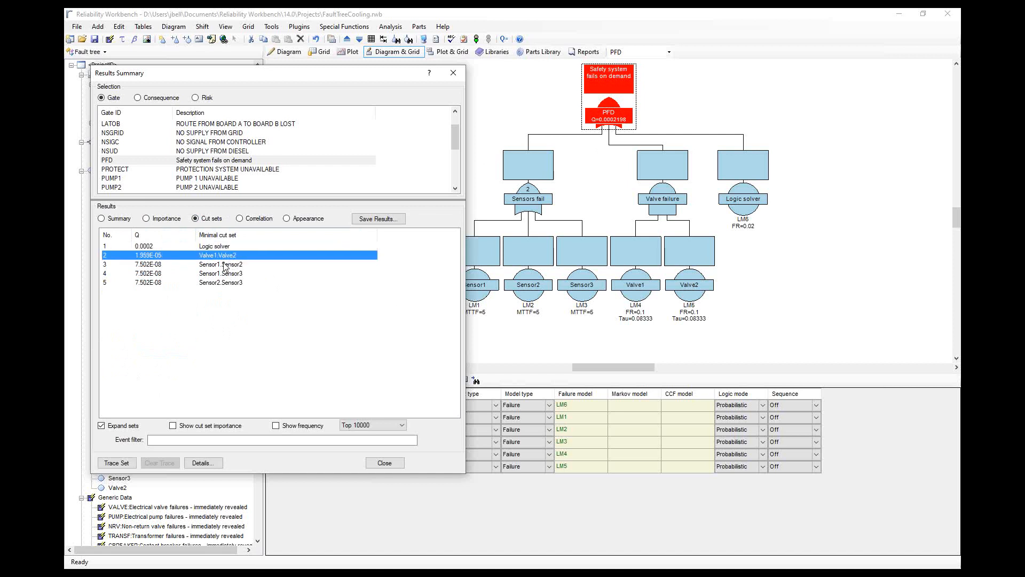
click(224, 266)
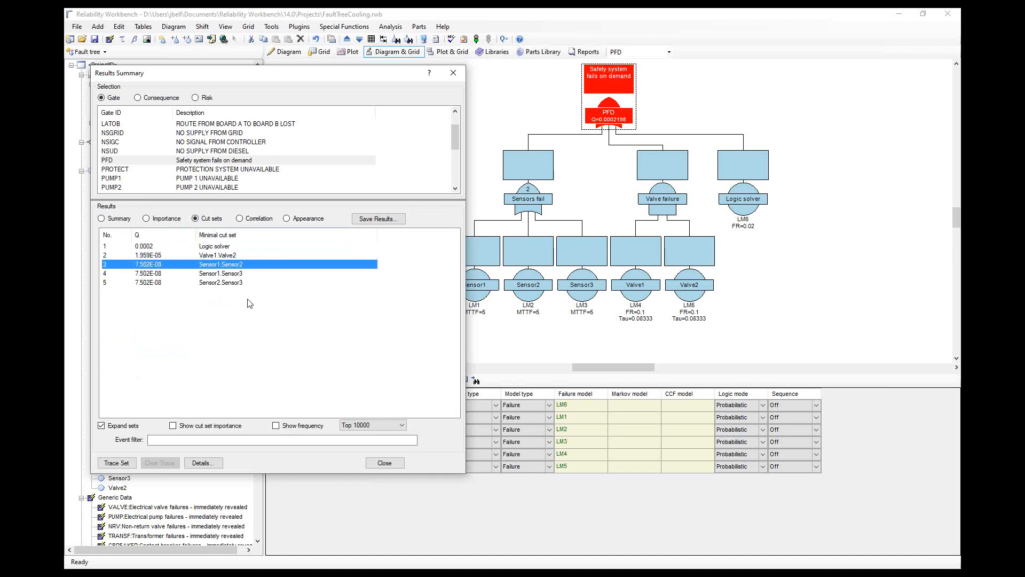
click(161, 221)
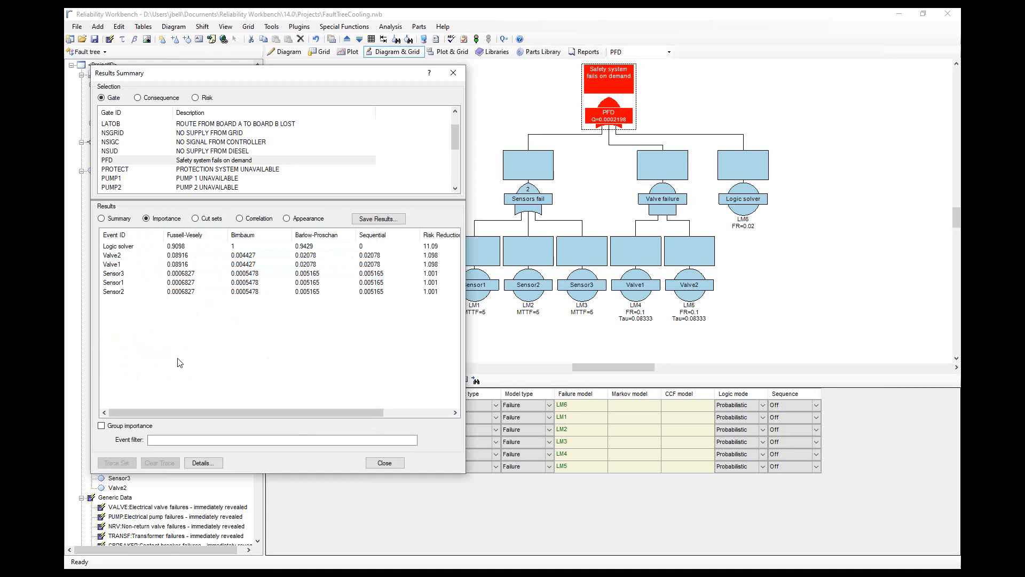
click(181, 247)
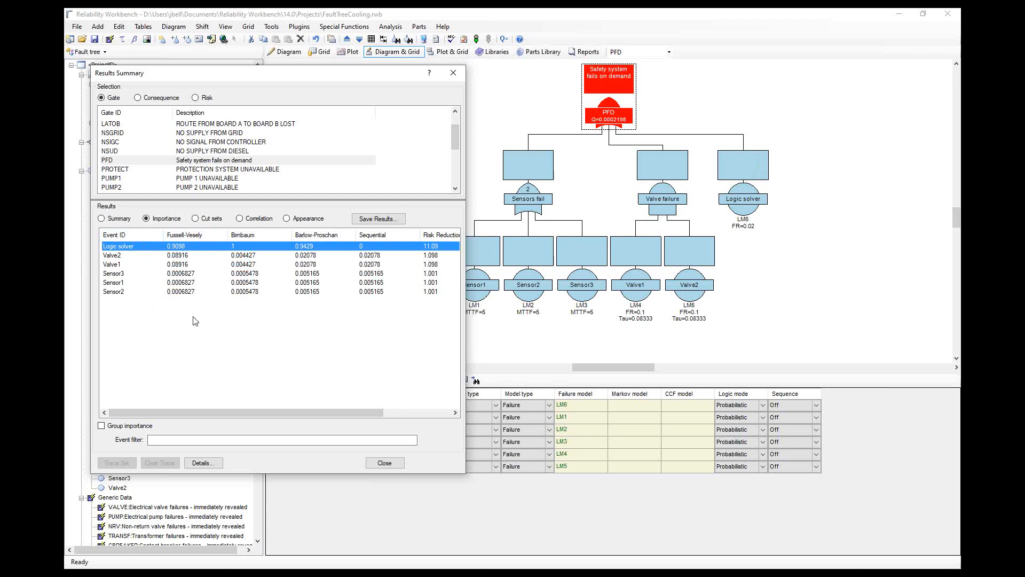
click(385, 463)
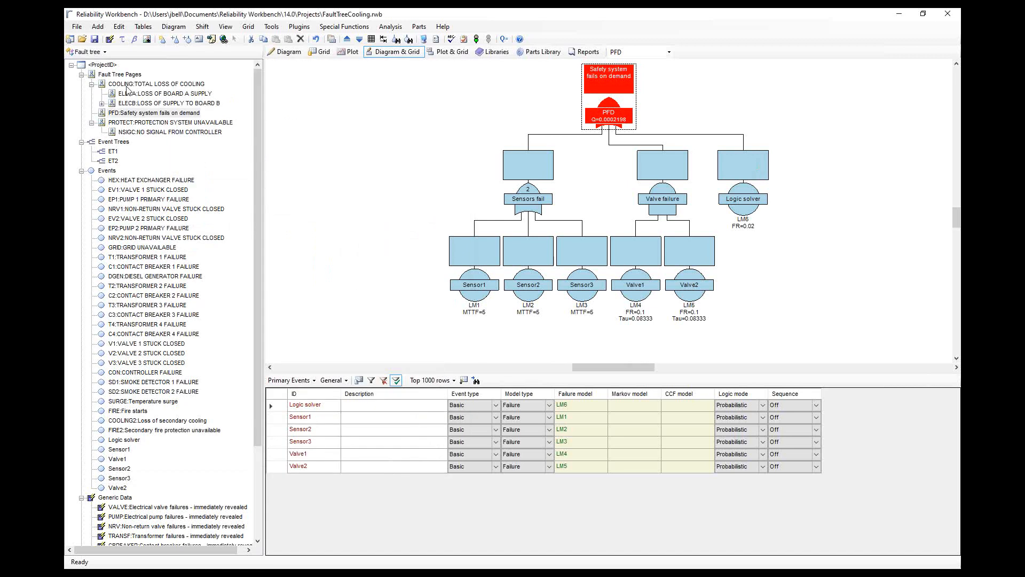
Display the TOTAL LOSS OF COOLING fault tree as a diagram and show gate COOLING's minimal cut sets in an enlarged Results Summary
click(195, 89)
click(284, 52)
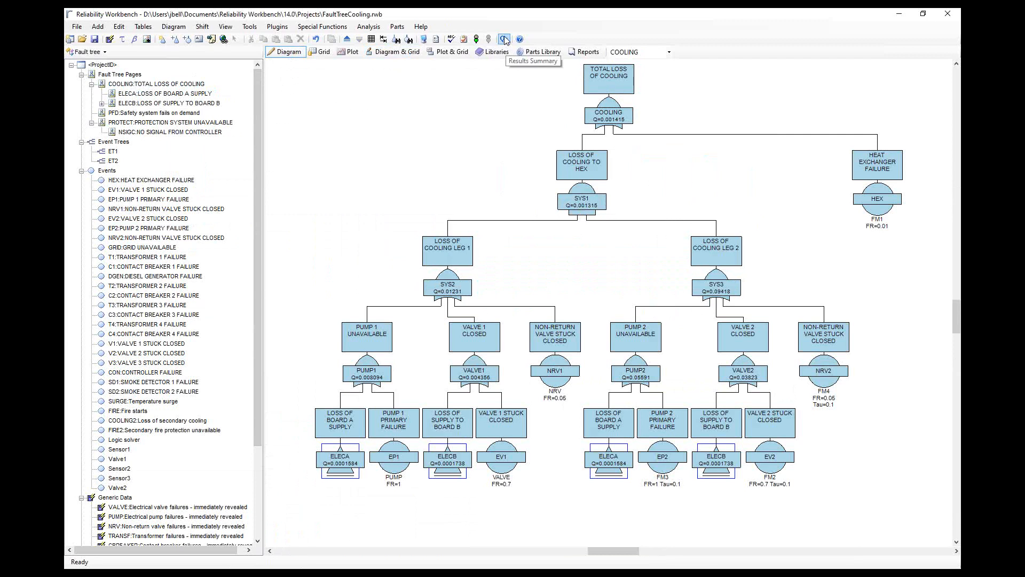
click(589, 73)
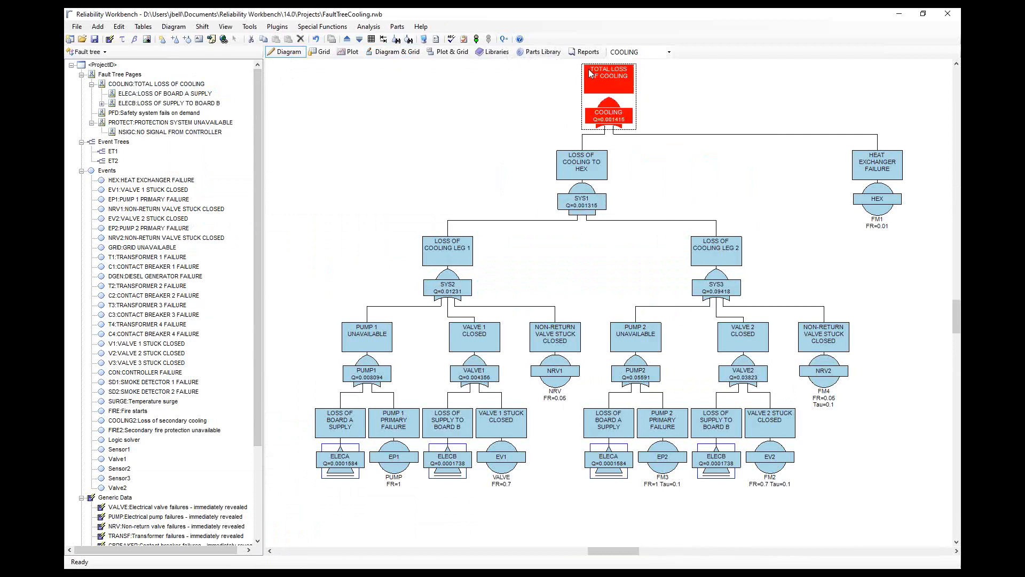
click(504, 39)
drag(460, 162, 199, 63)
click(204, 186)
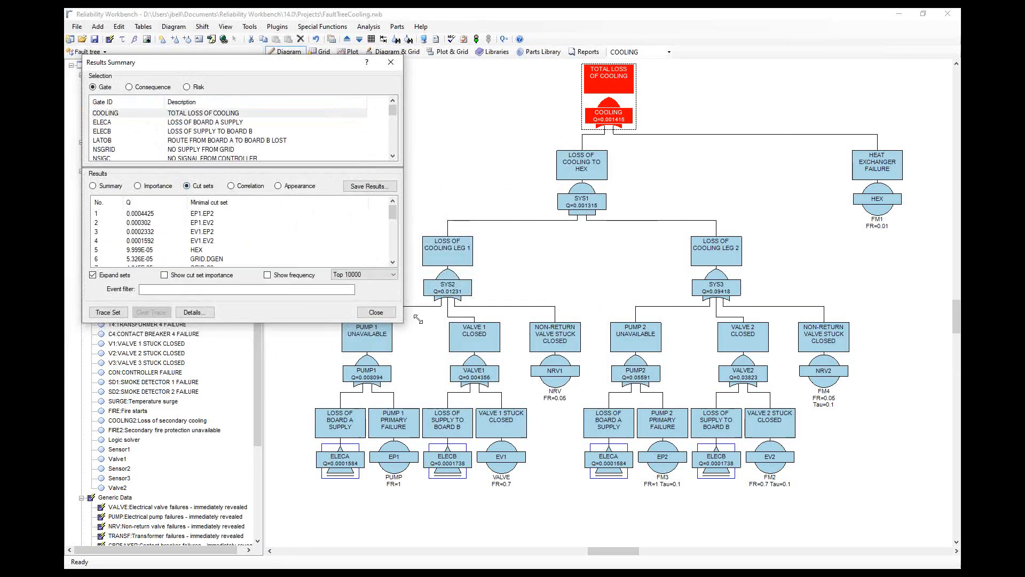
drag(401, 325, 482, 433)
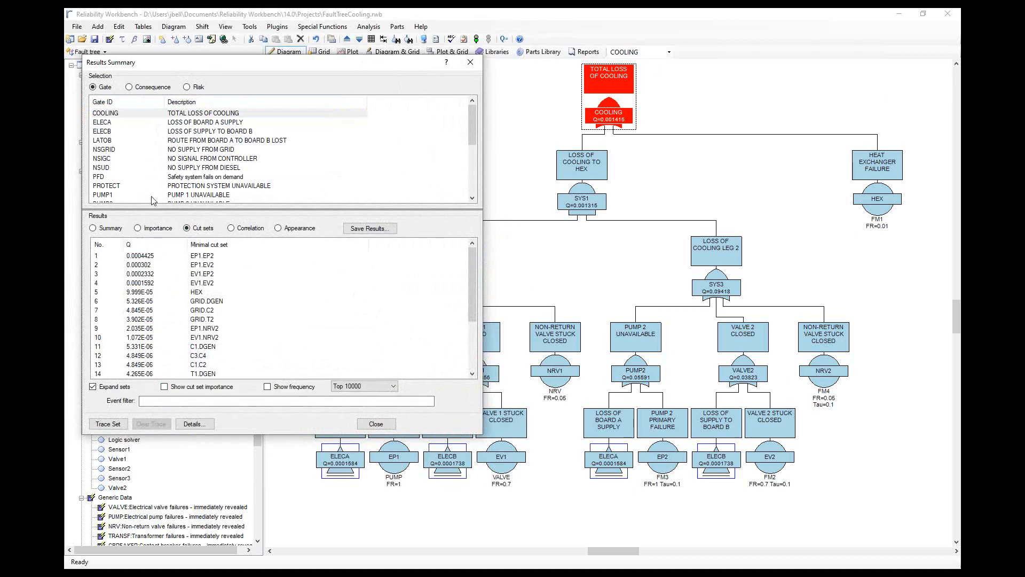
View the event descriptions behind cut set EV1.EP2 and close the details
click(201, 276)
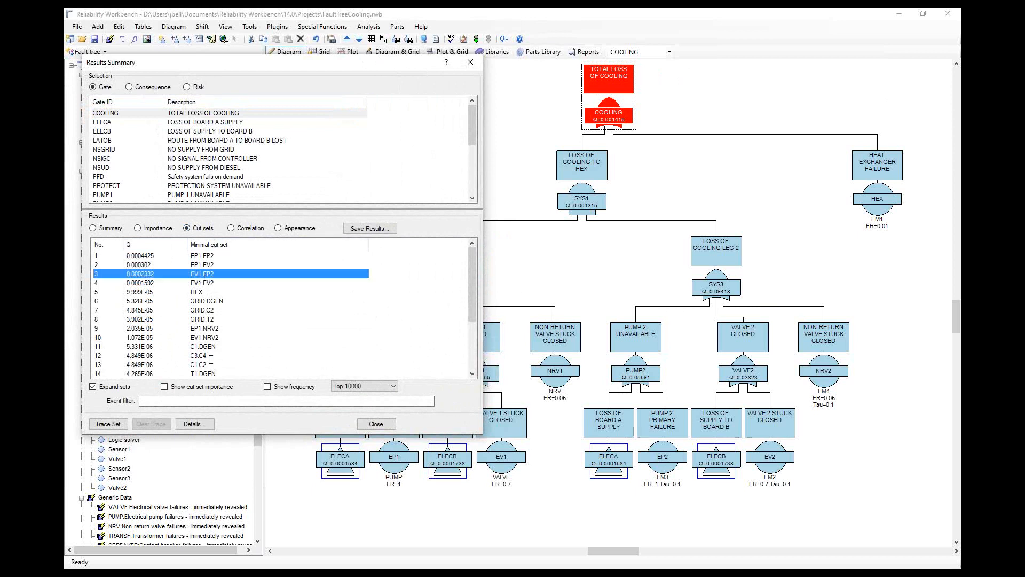
click(189, 424)
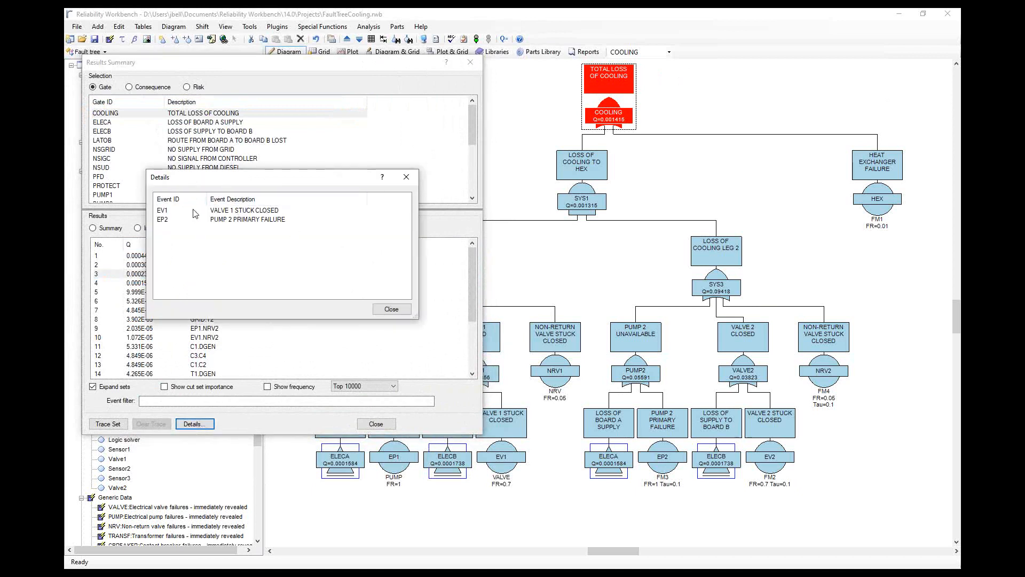
click(224, 211)
click(184, 221)
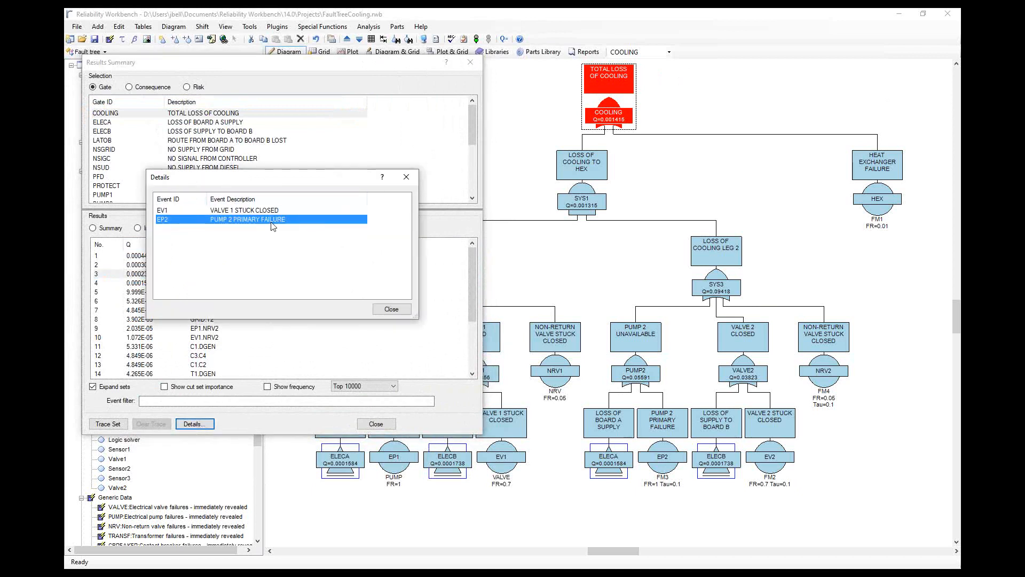
click(392, 310)
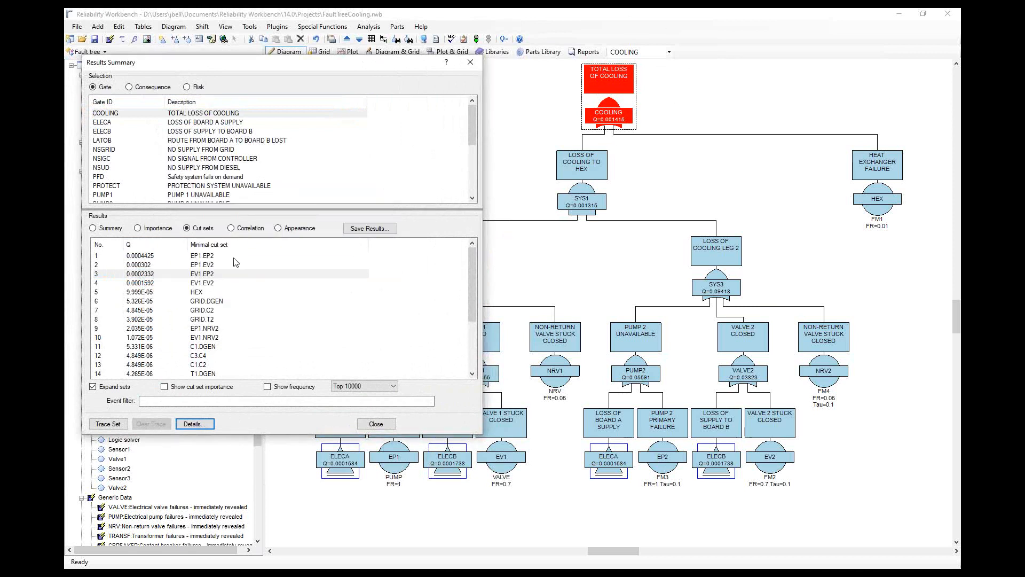
Trace cut set EV1.EP2 on the COOLING fault tree and close the Results Summary
click(201, 275)
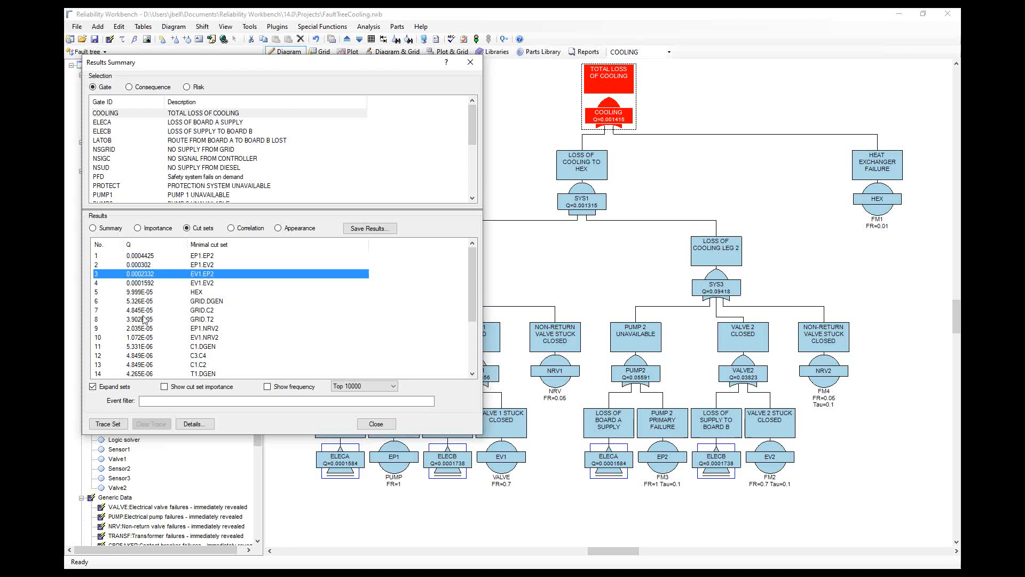
click(110, 423)
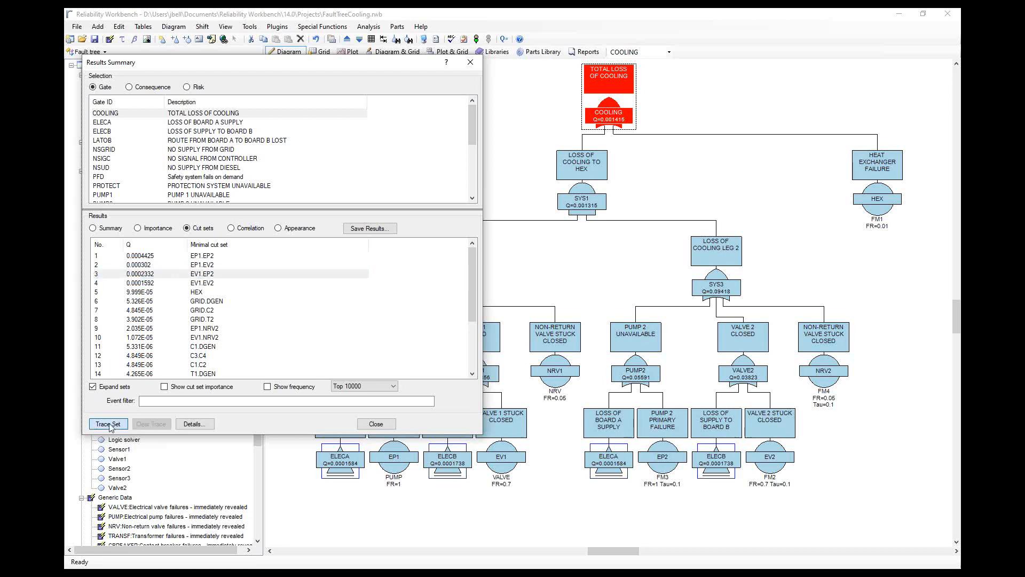
click(376, 424)
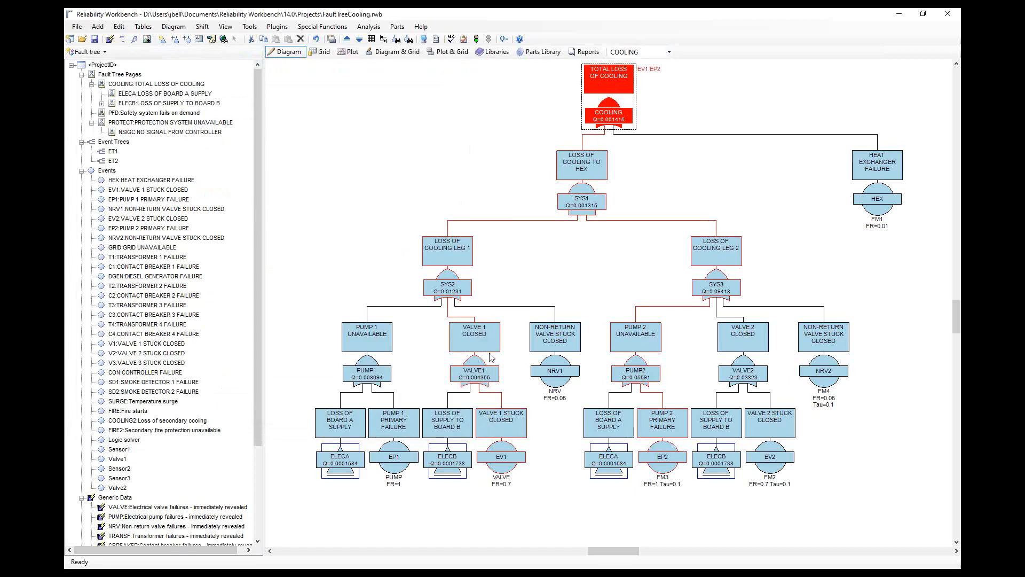
Inspect the traced basic events EV1 and EP2 and follow their path through SYS1 to the COOLING top gate
click(496, 438)
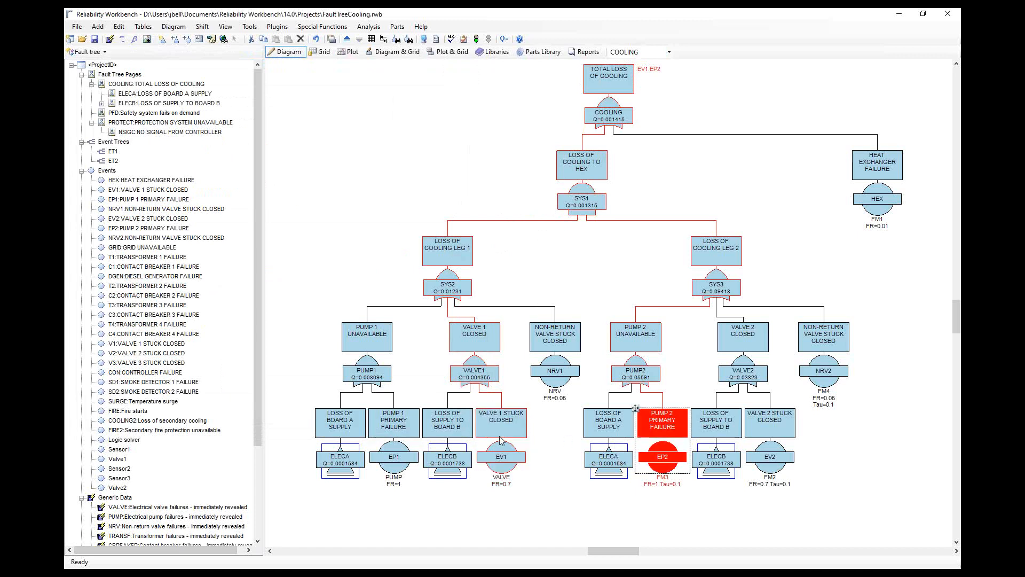
click(681, 437)
click(586, 178)
click(615, 94)
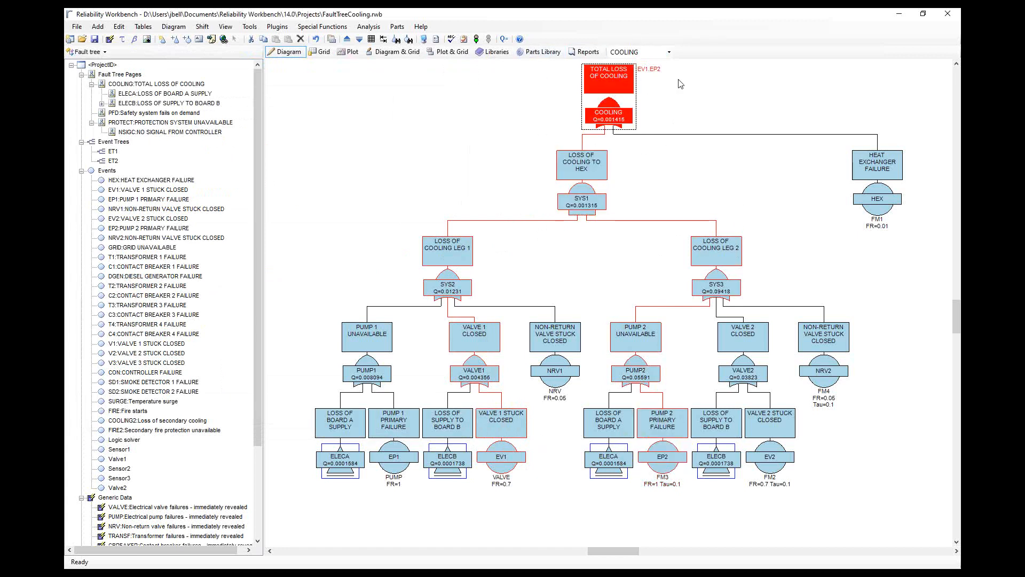
Follow the trace gate by gate, from EV1 through VALVE1 to SYS2 and EP2 through PUMP2 to SYS3, up to SYS1 and COOLING
click(510, 425)
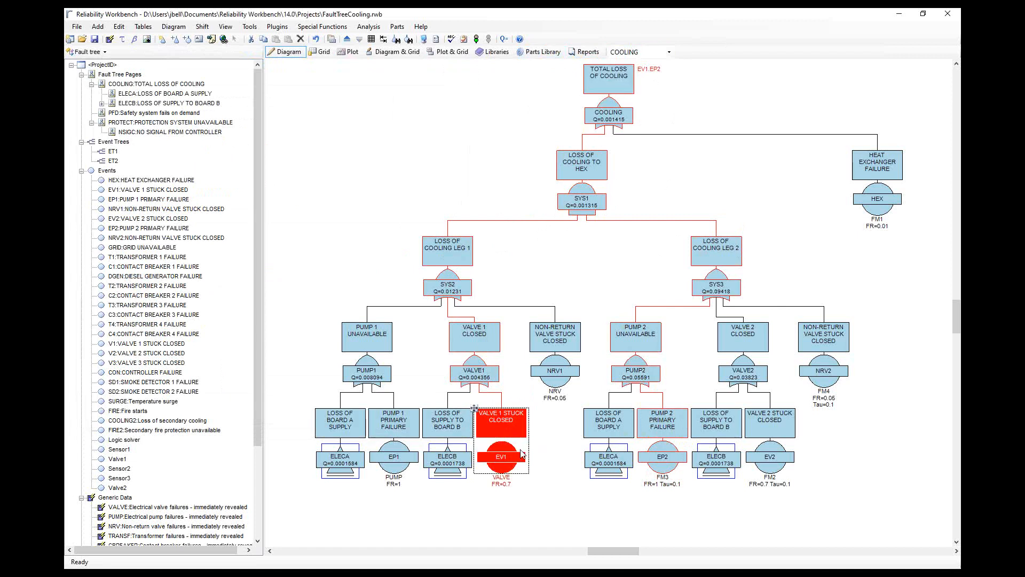
click(467, 338)
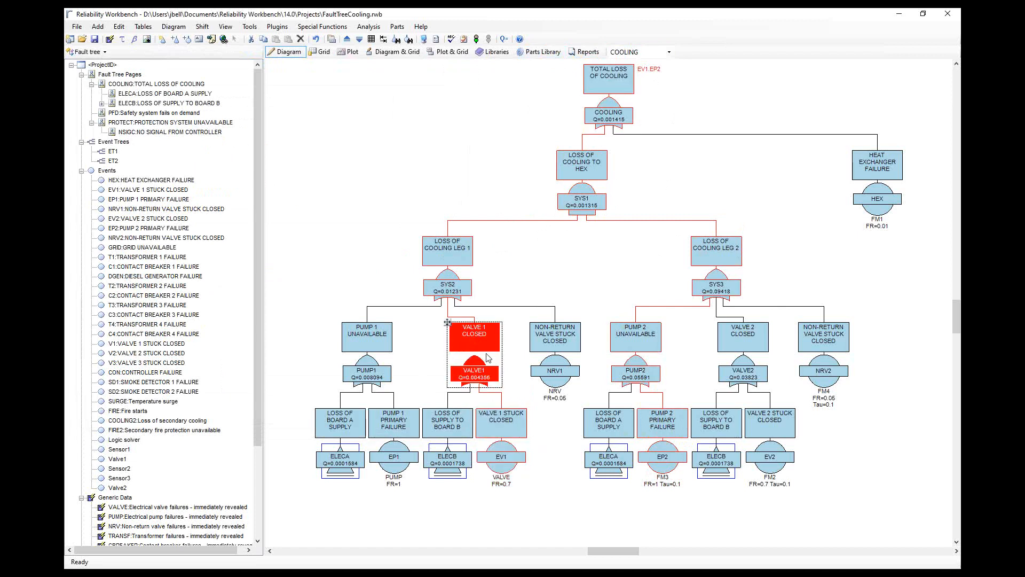
click(457, 246)
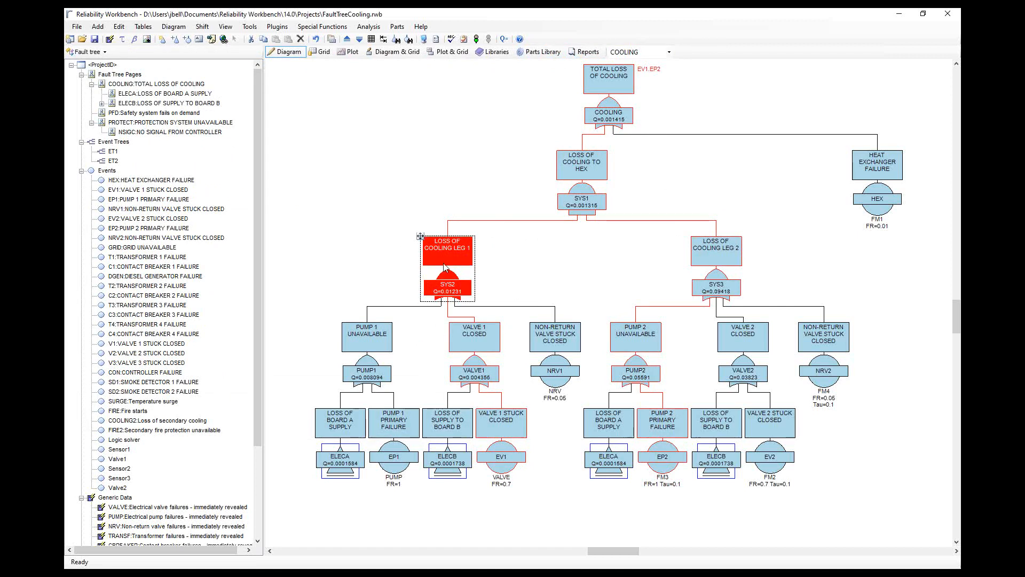
click(640, 433)
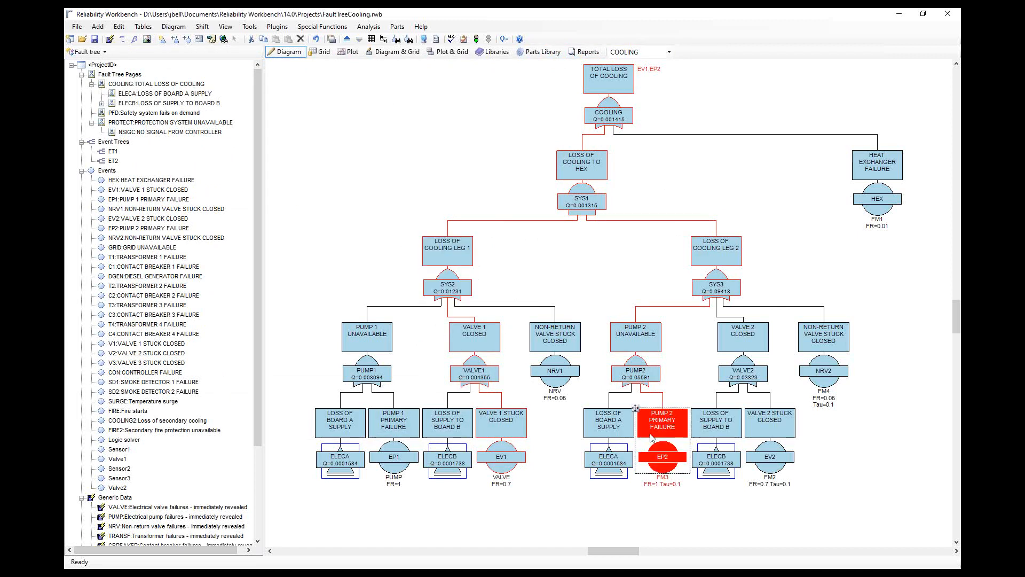
click(660, 323)
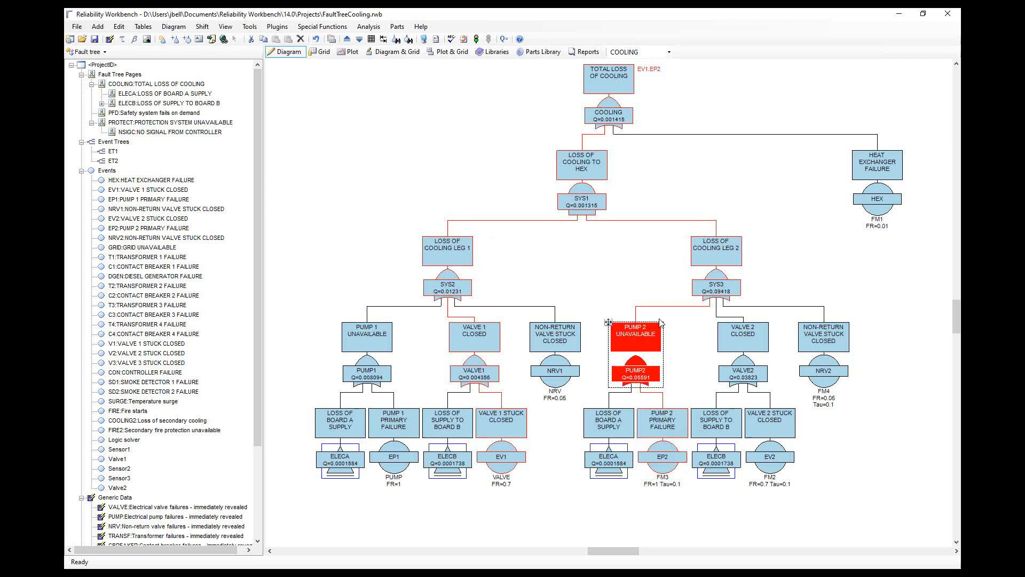
click(694, 261)
click(438, 265)
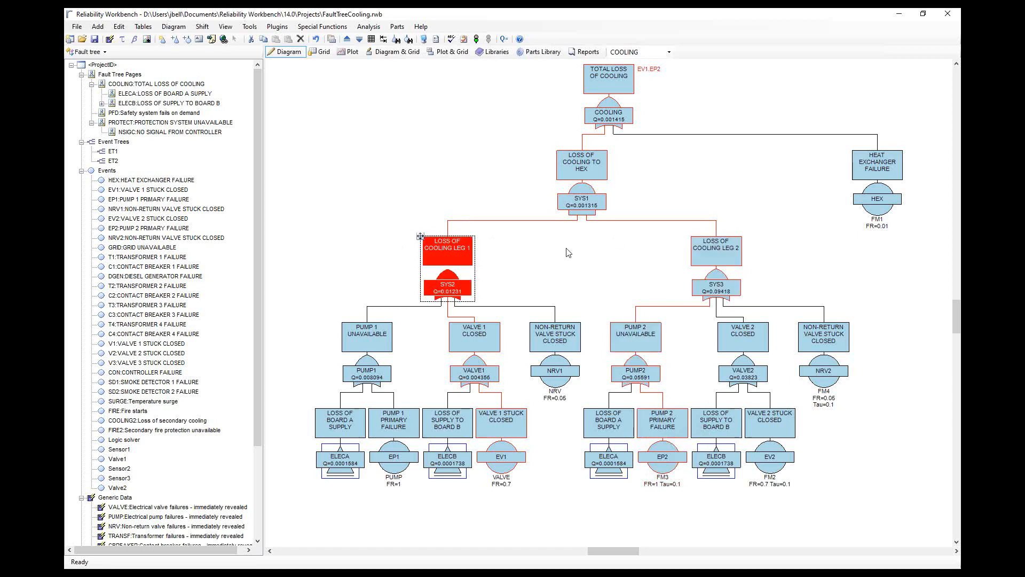
ctrl+click(707, 254)
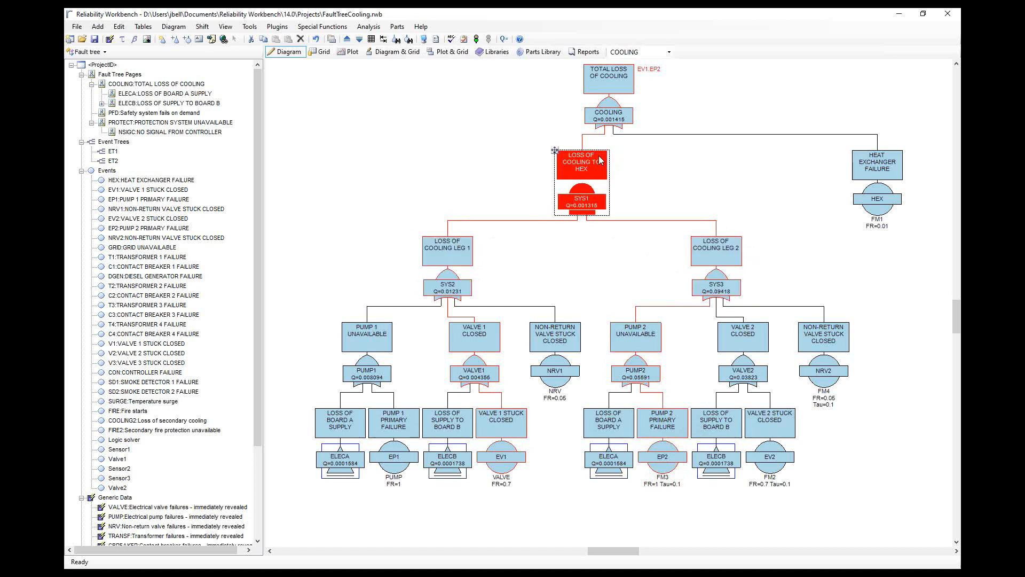
click(630, 111)
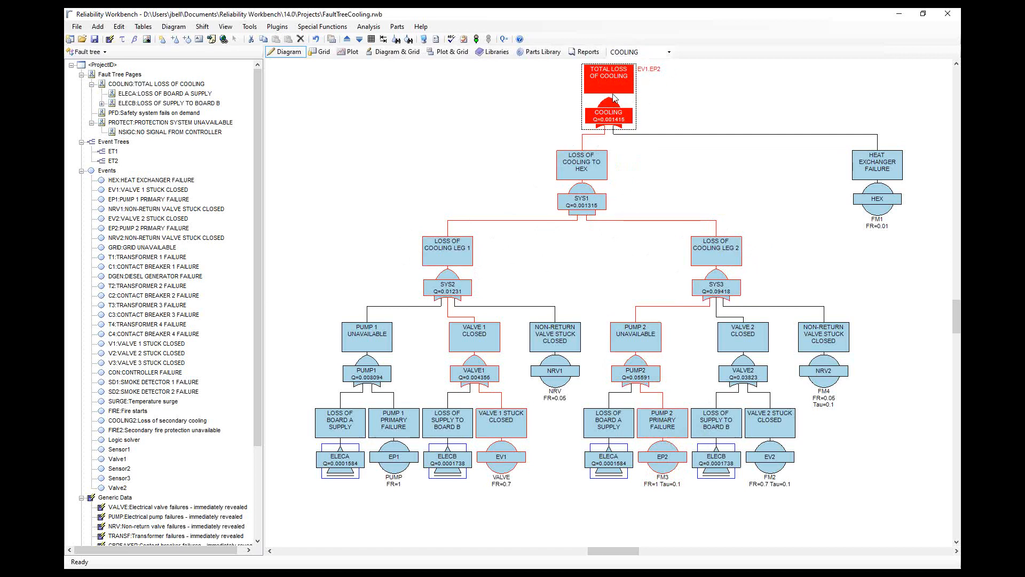
Clear the cut set trace from the COOLING diagram through the Results Summary and close it
click(503, 38)
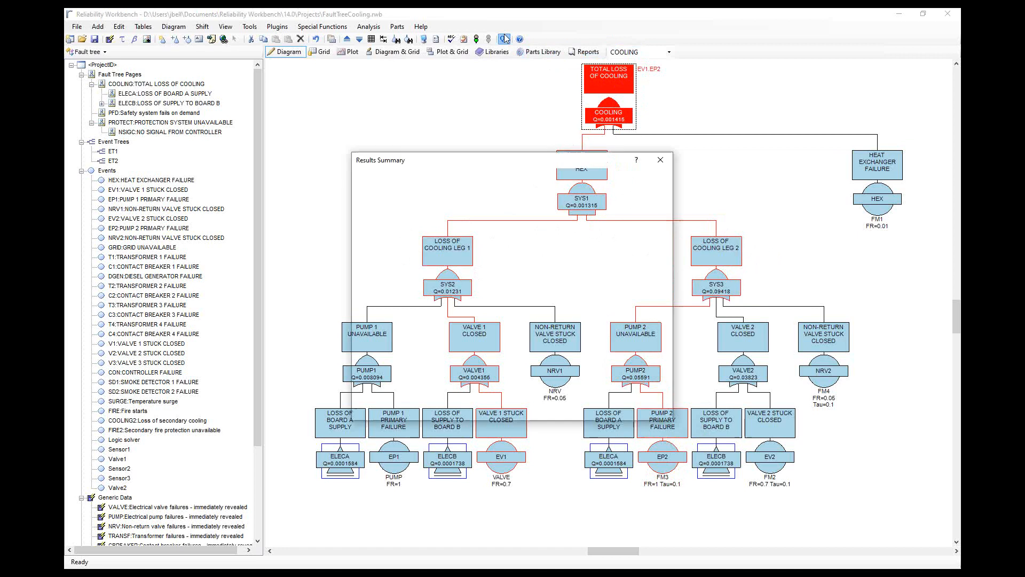
click(421, 410)
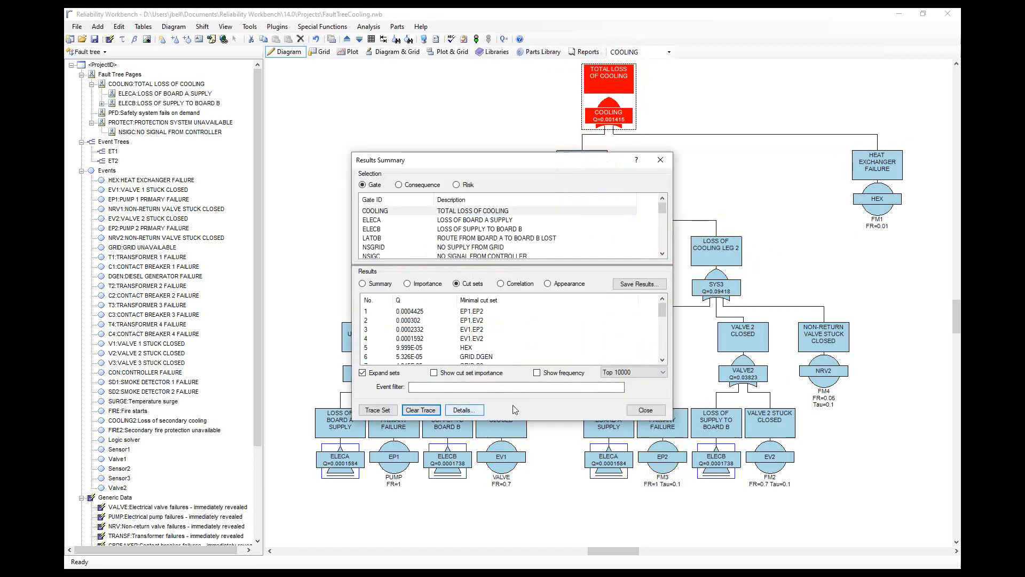
click(656, 410)
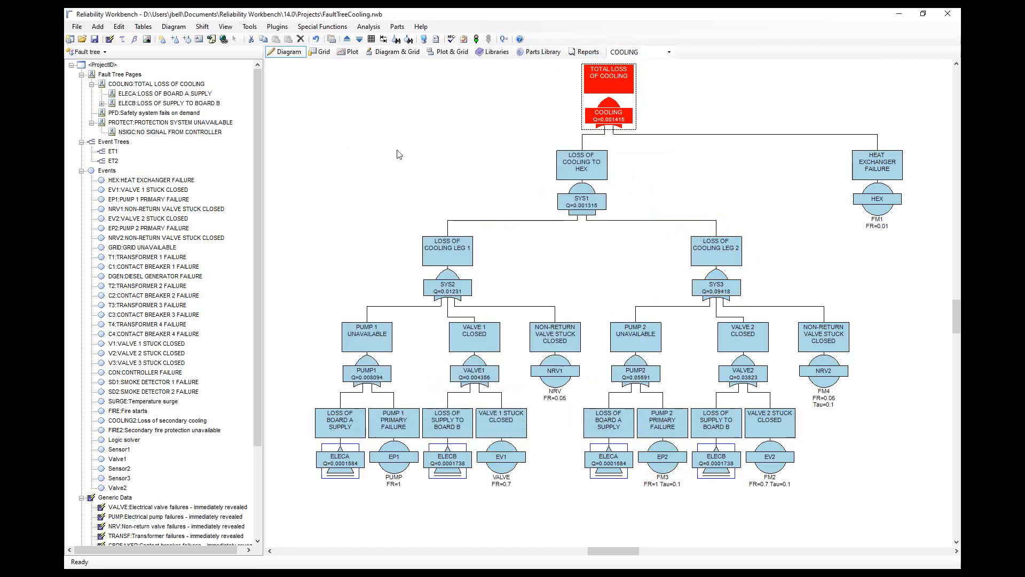
Look over the list of available analysis modules and switch from Fault tree to the Prediction module
click(426, 121)
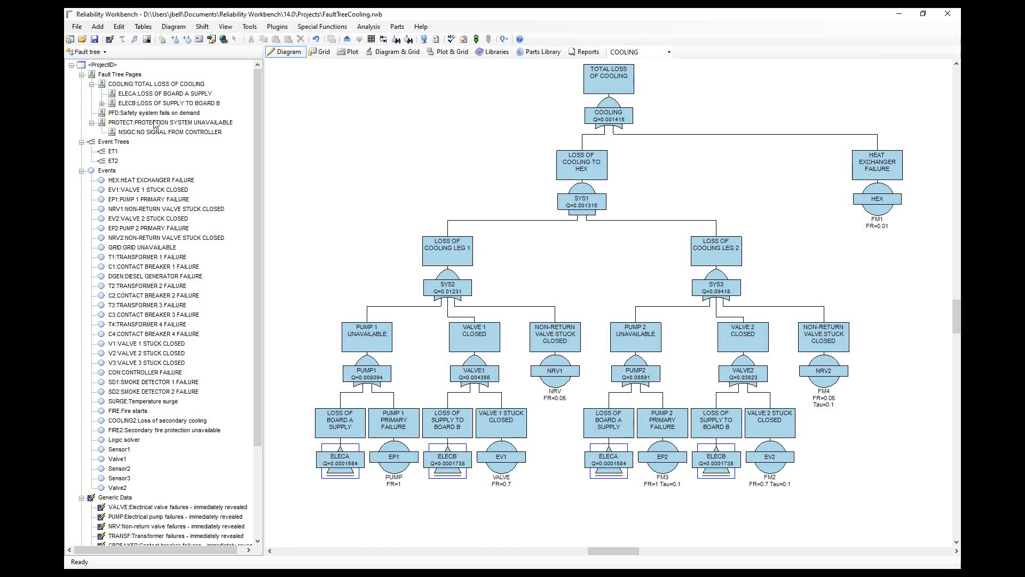
click(105, 53)
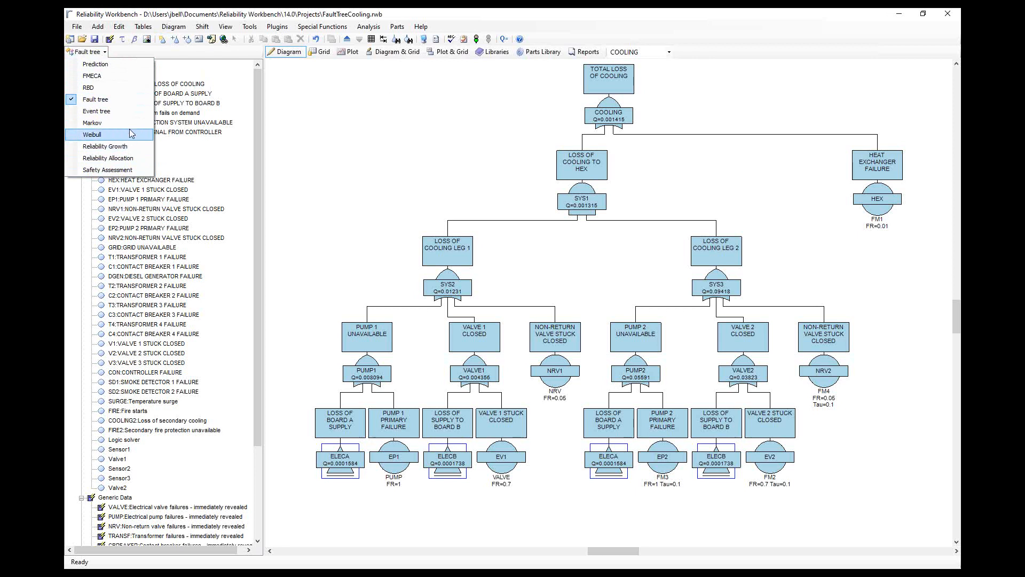
click(378, 123)
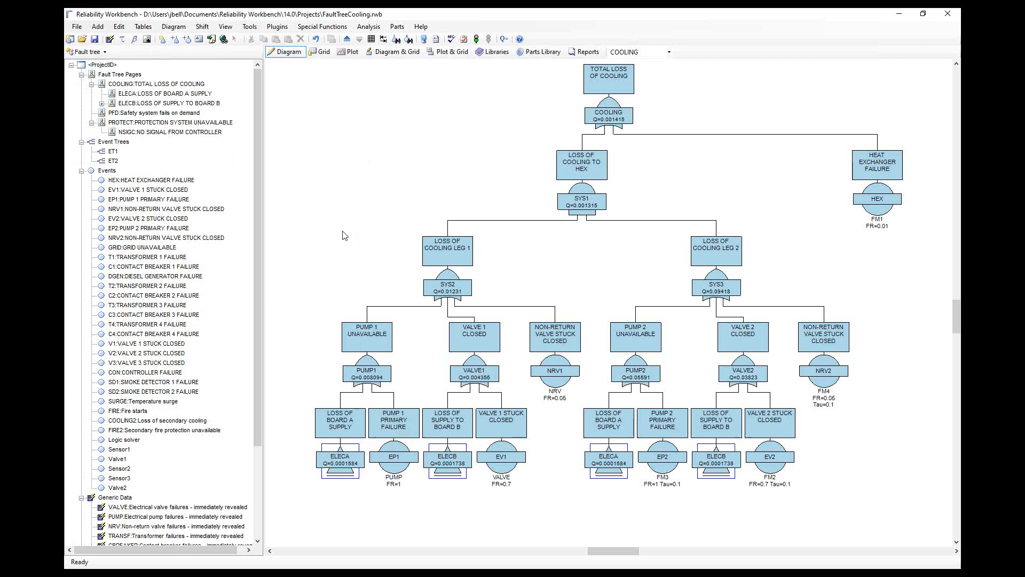
click(102, 52)
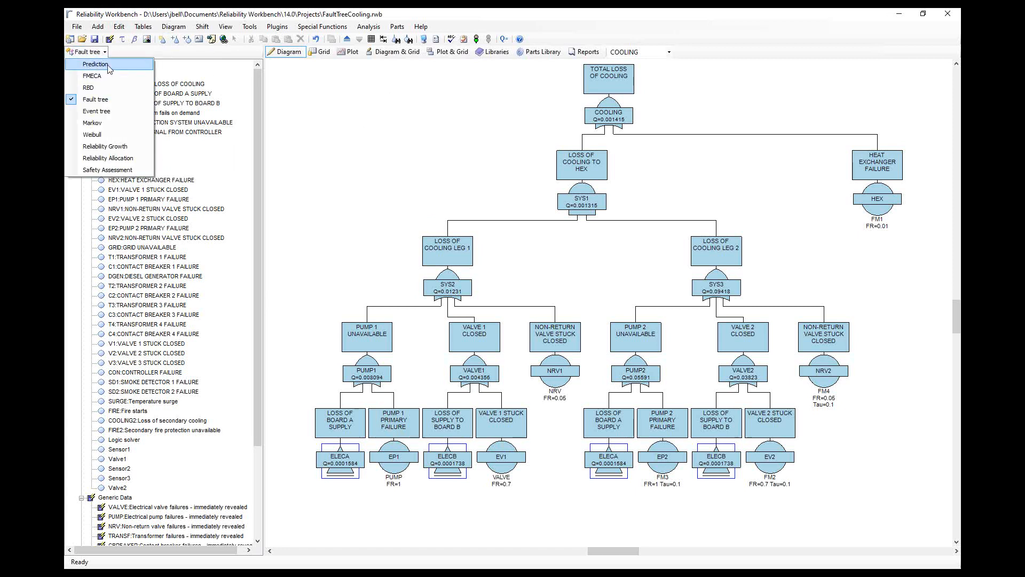
click(95, 65)
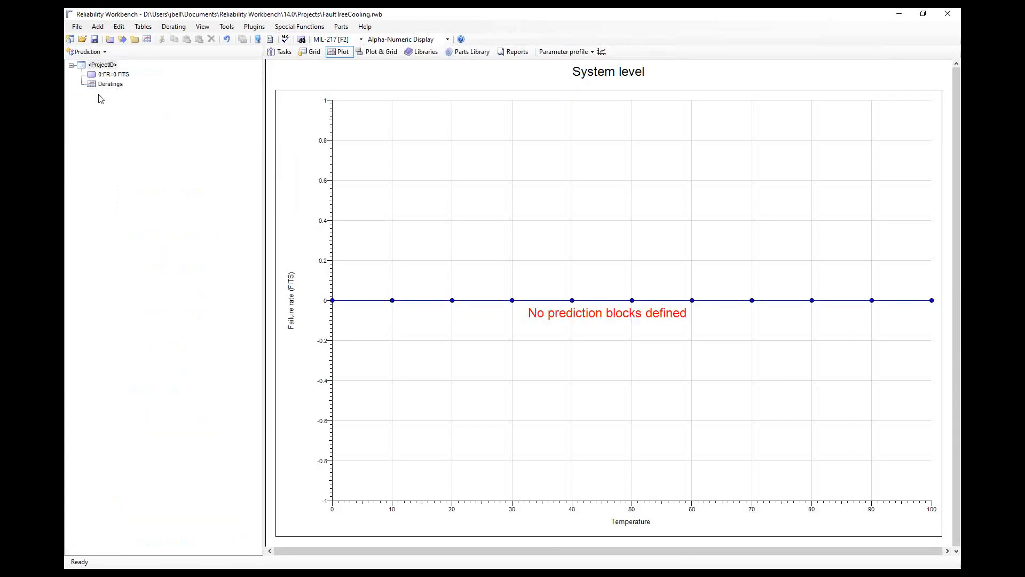
Look over the Prediction module's list of standards, its hierarchy conversion options and the data link commands
click(114, 75)
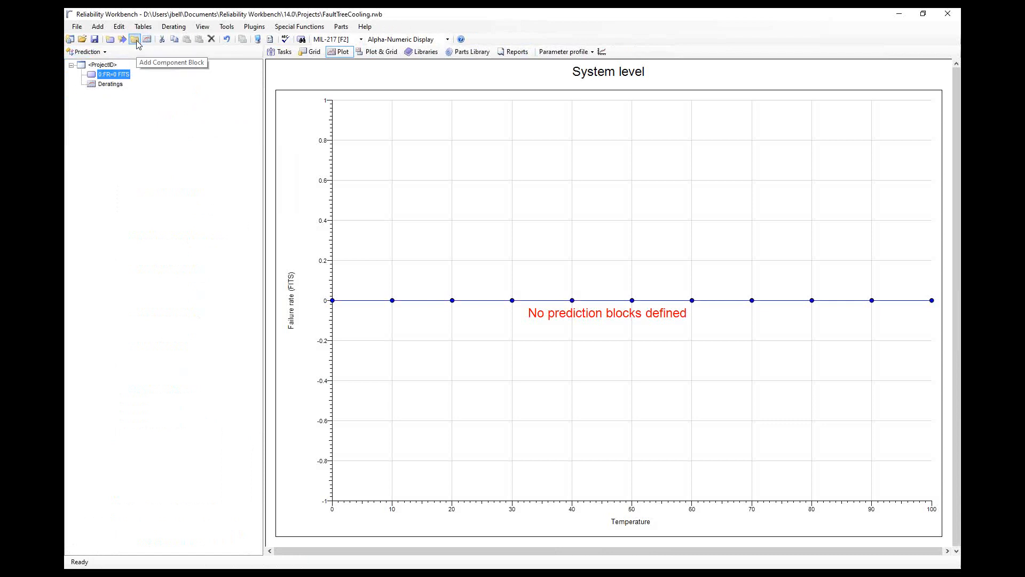
click(331, 39)
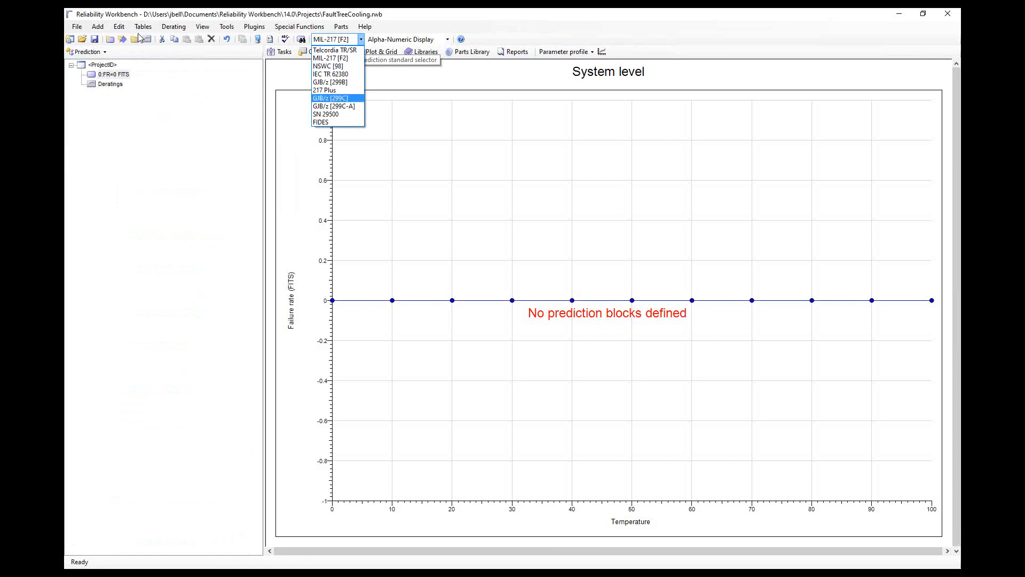
click(109, 76)
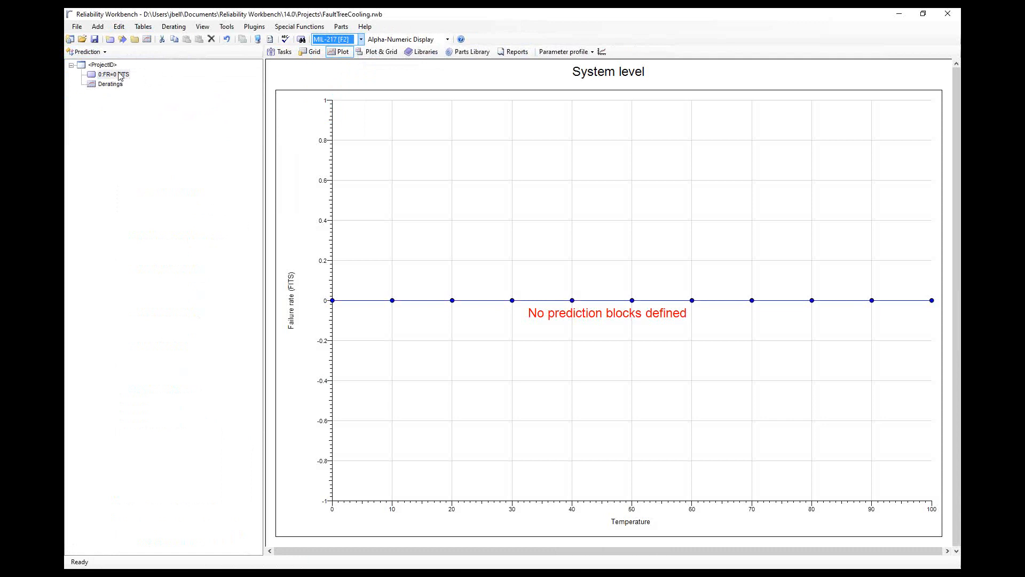
click(299, 27)
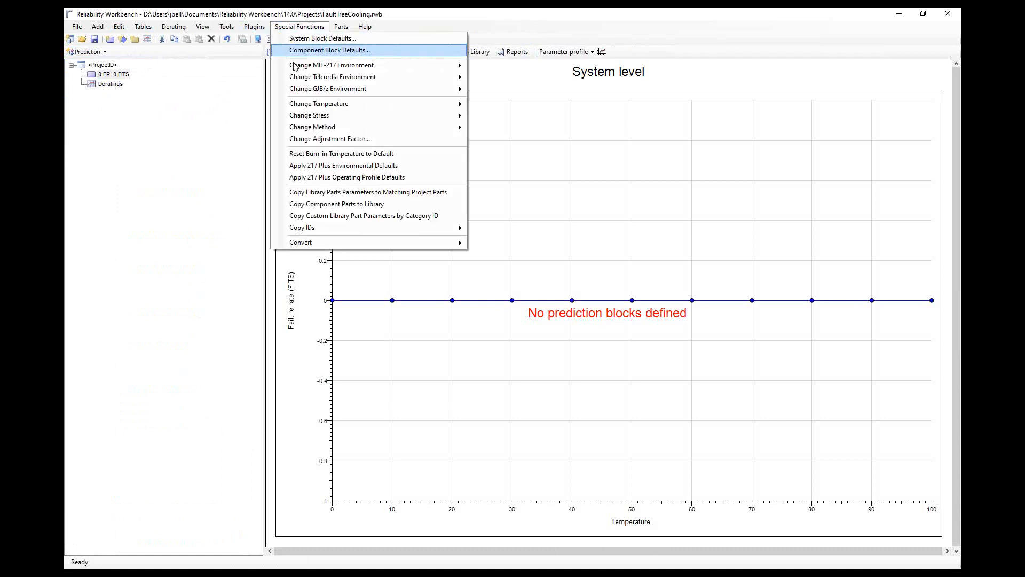
mouse_move(305, 243)
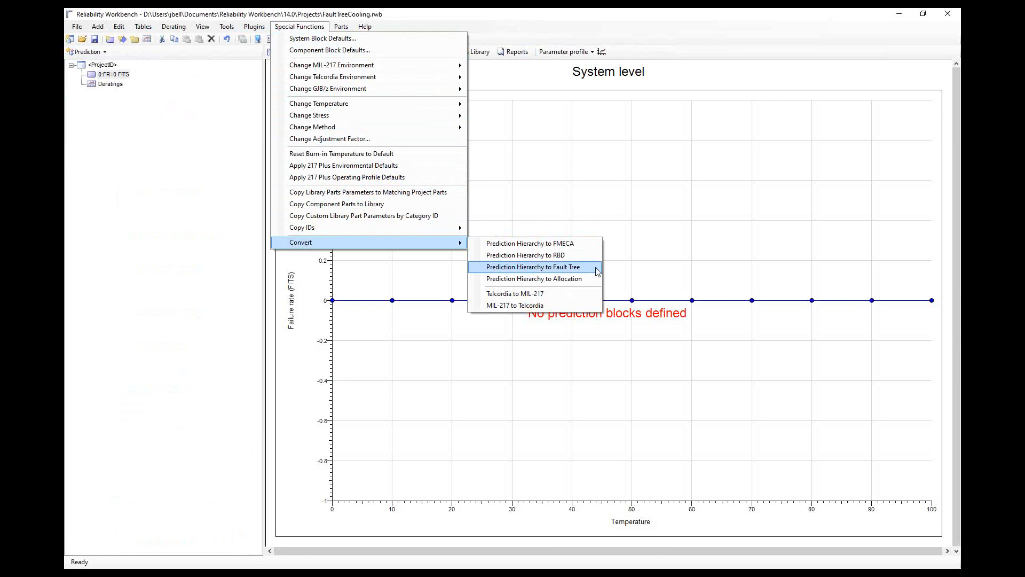
mouse_move(118, 27)
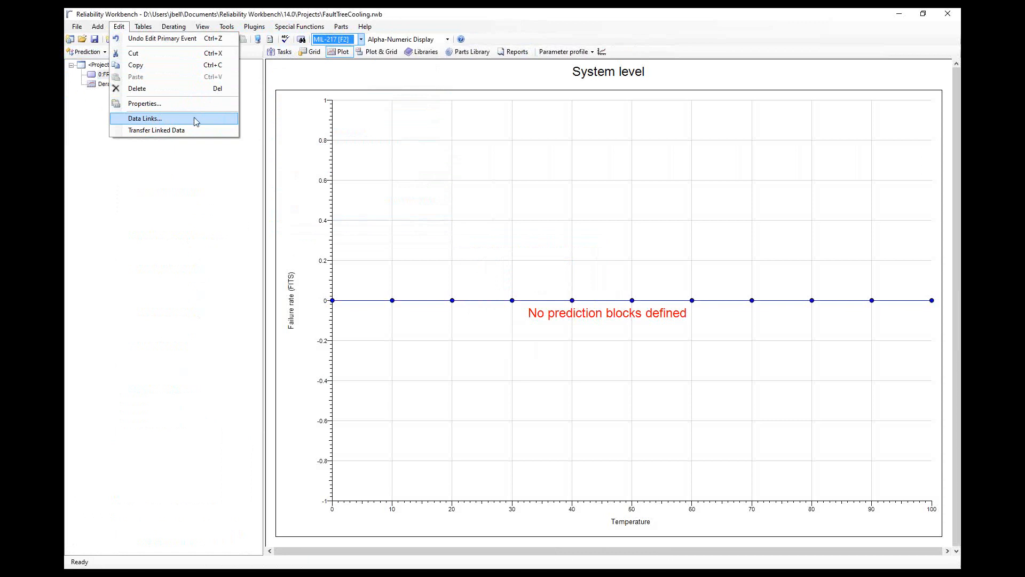
Switch back to the Fault tree module and add the AC Adapter part NPRD000008 from the NPRD 2016 parts library to the project
click(100, 53)
click(105, 102)
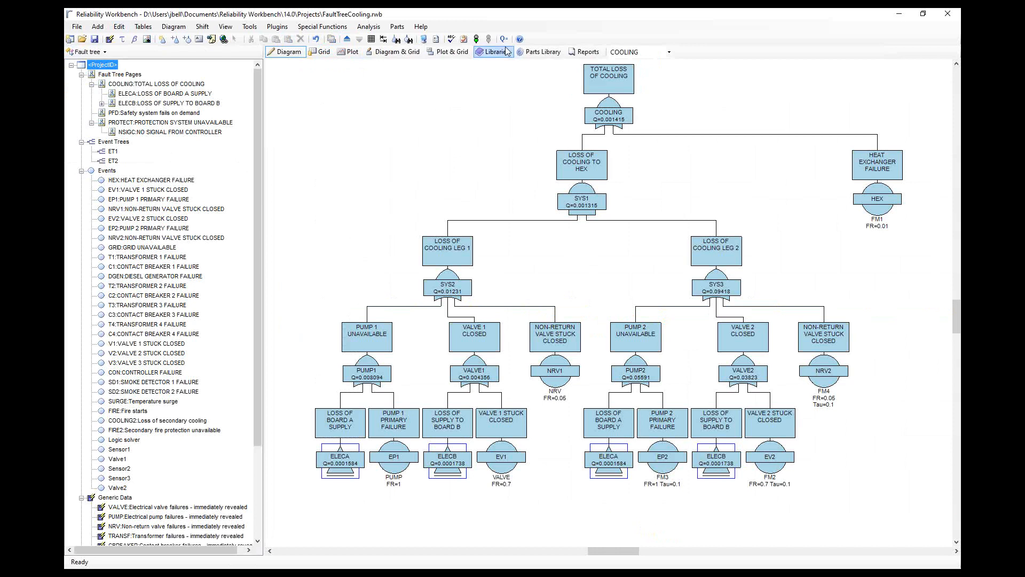
click(550, 53)
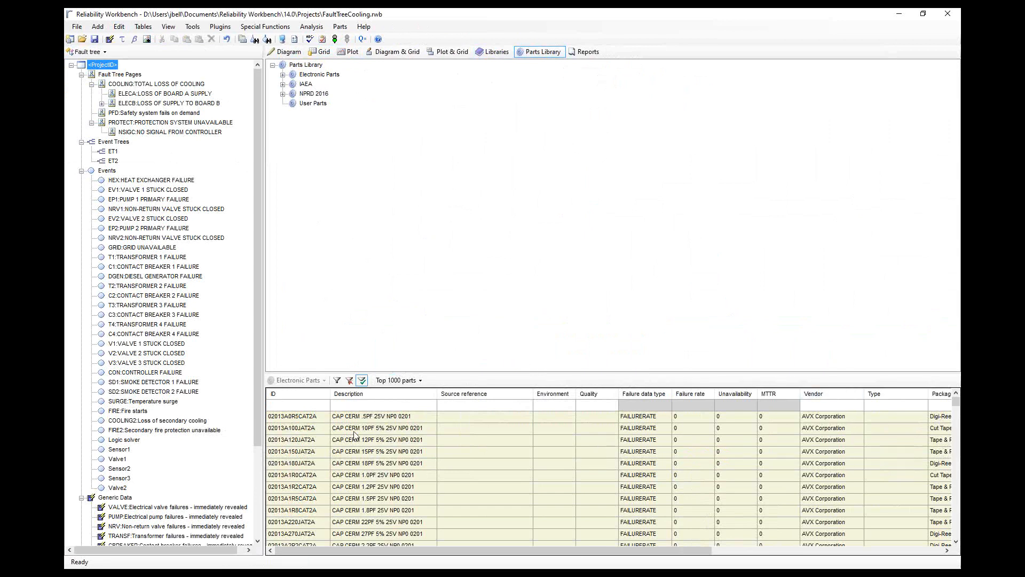
click(307, 94)
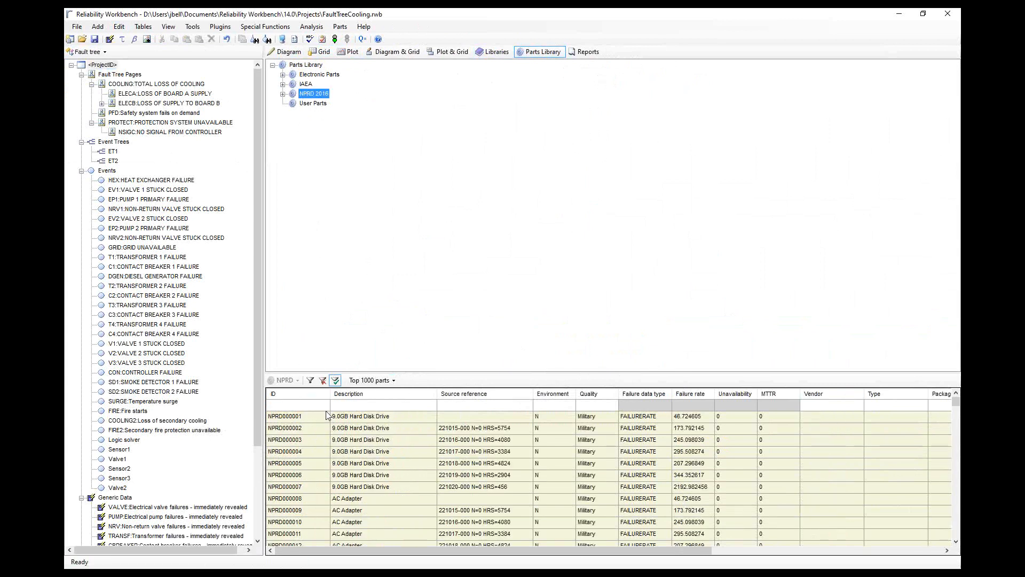
click(310, 419)
drag(304, 501, 110, 502)
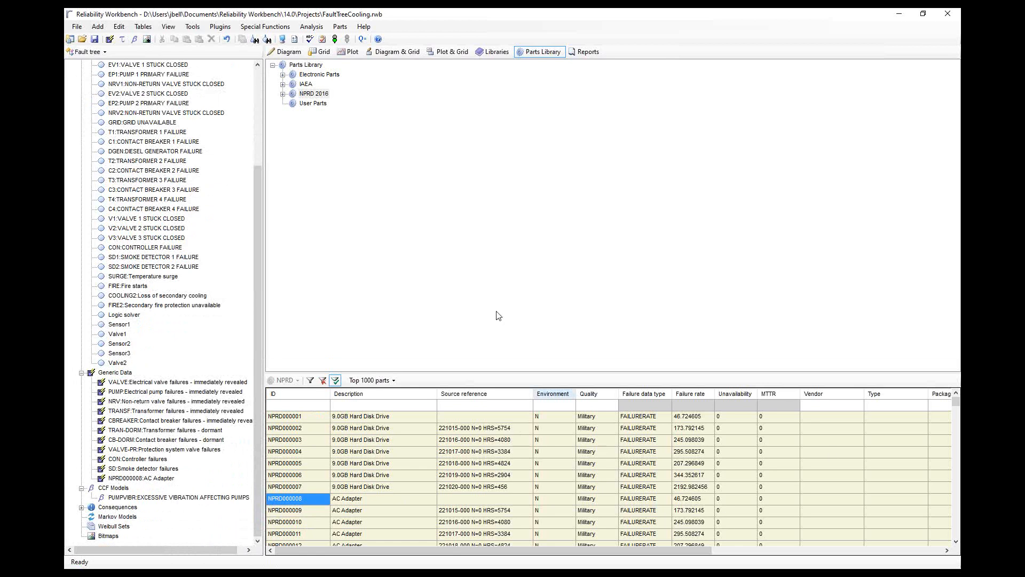
Return to the fault tree diagram, select the COOLING top gate and view the PFD safety system page
click(284, 52)
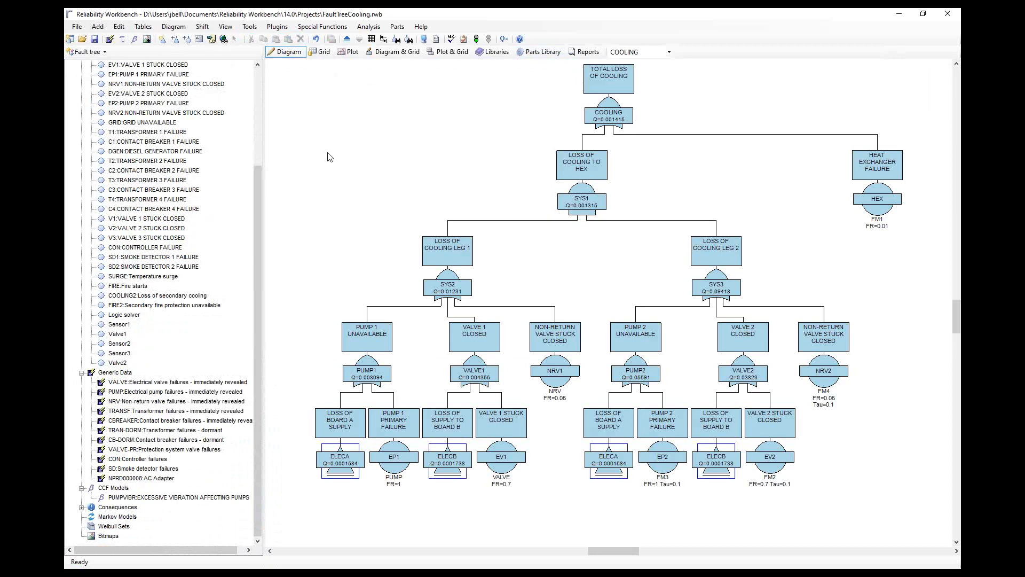
scroll(258, 136, up, 5)
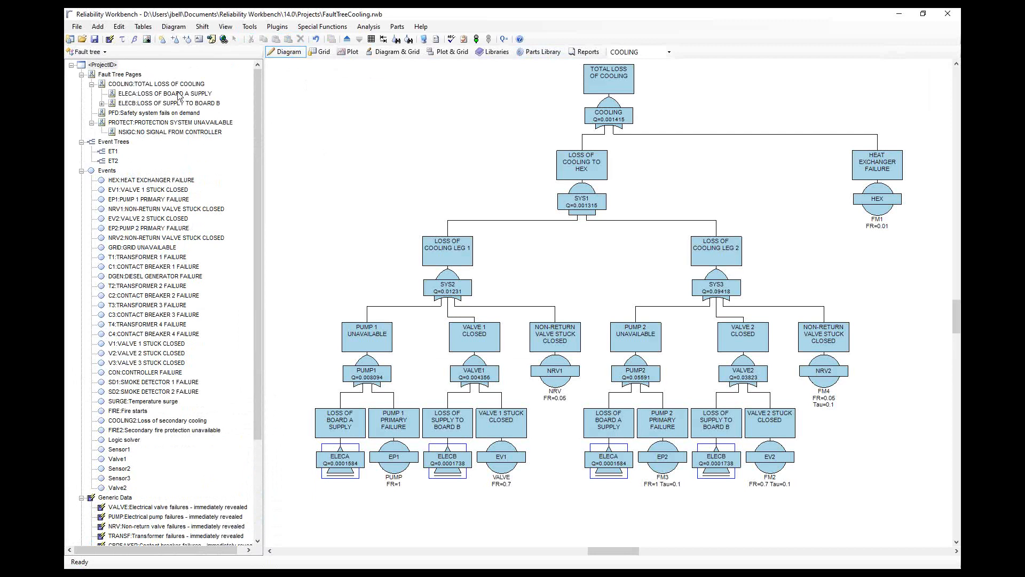
click(606, 91)
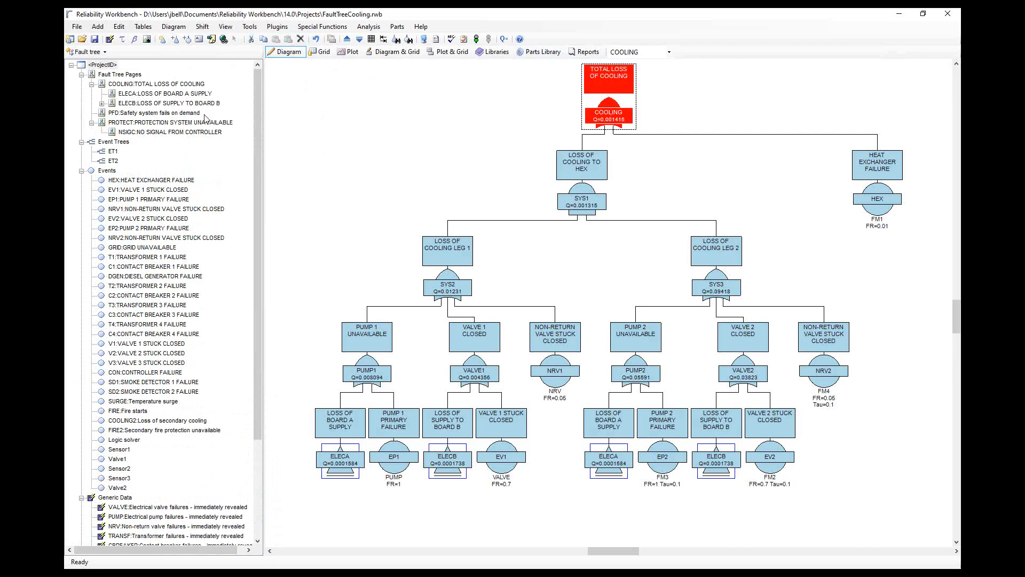
click(163, 112)
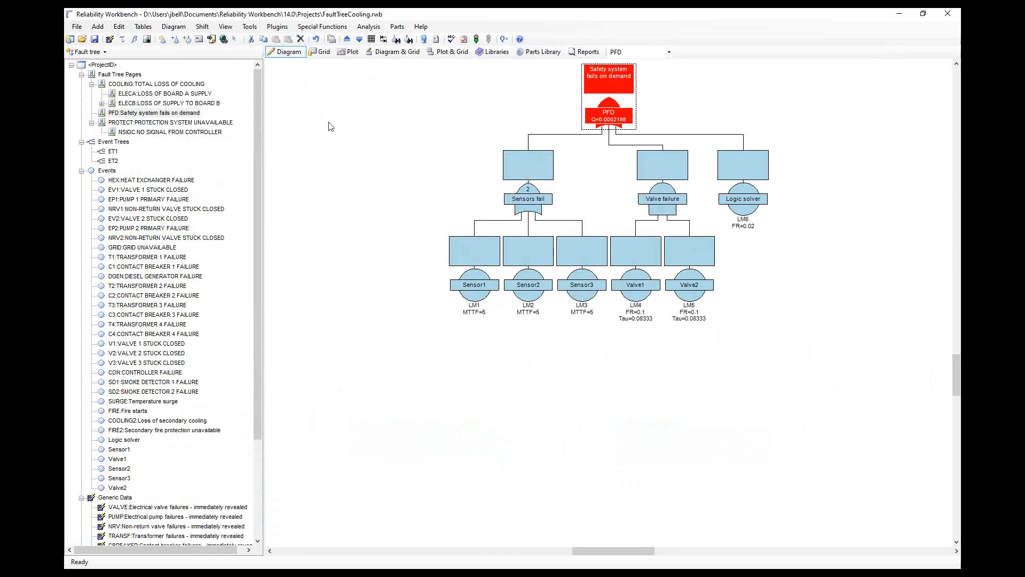
Open the ET1 event tree diagram and examine its Temperature Surge and Cooling System columns
click(112, 153)
click(293, 52)
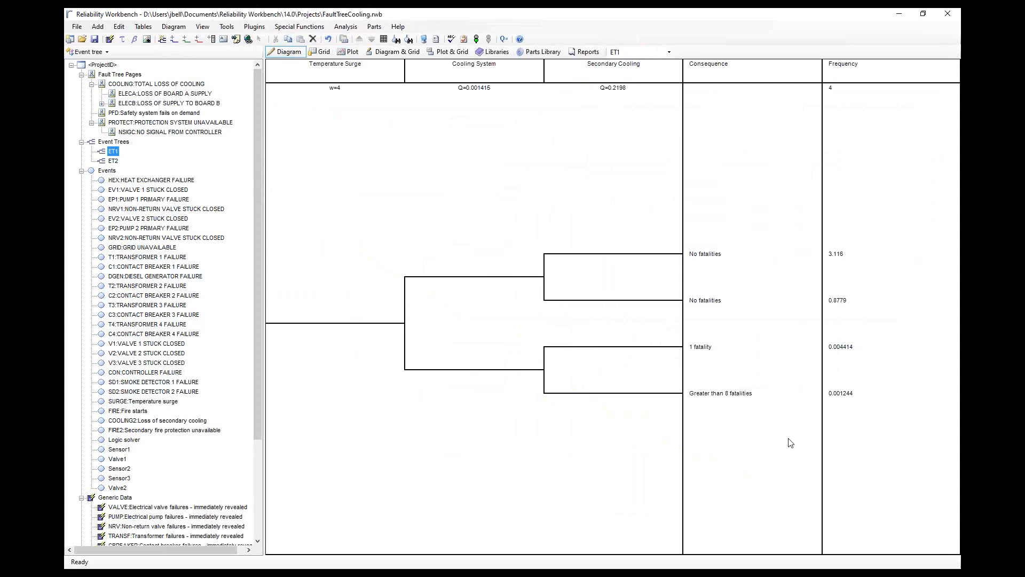
click(328, 79)
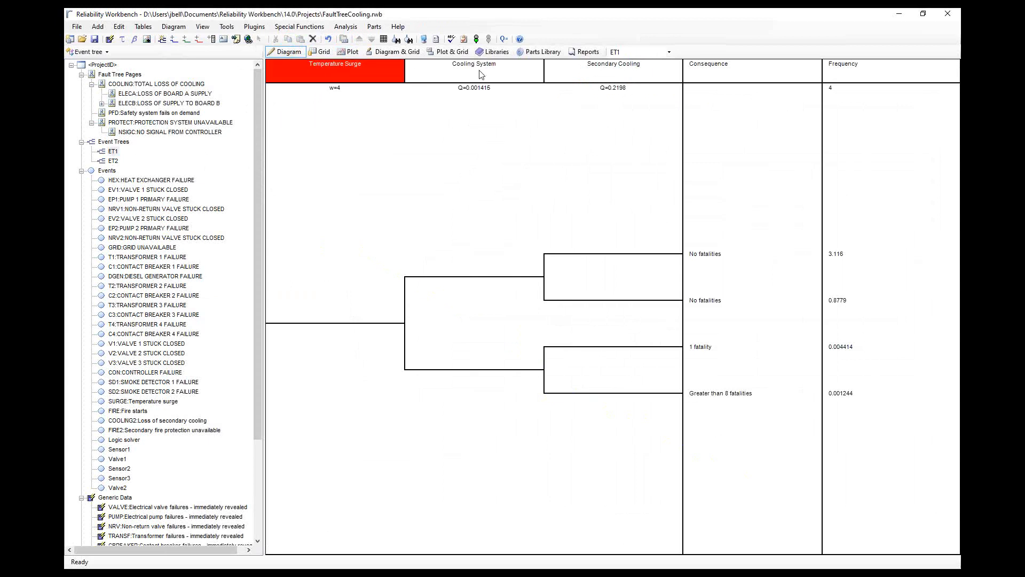
click(525, 70)
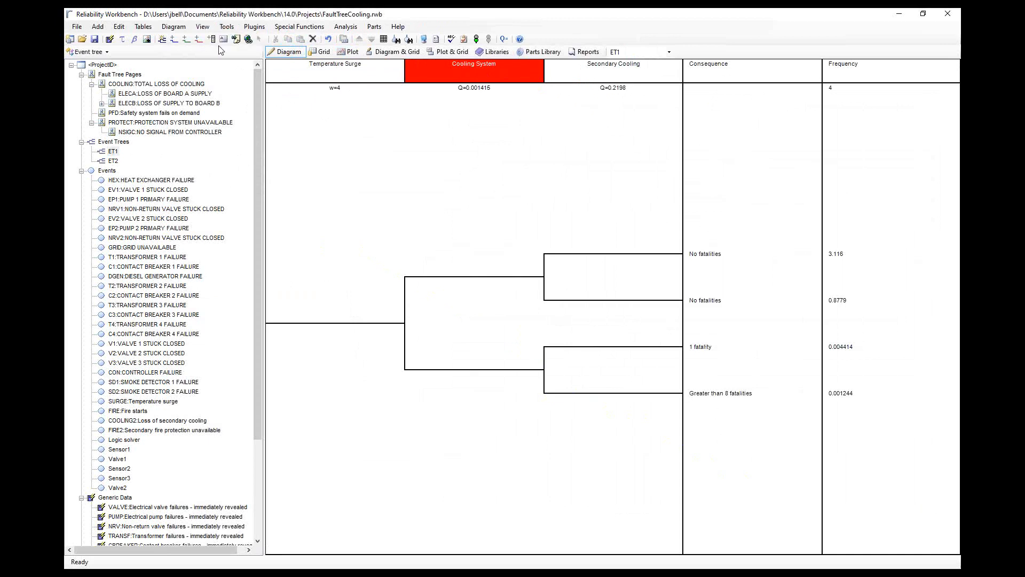
Turn on the display of branch types for the event tree in the project options
click(436, 39)
click(439, 229)
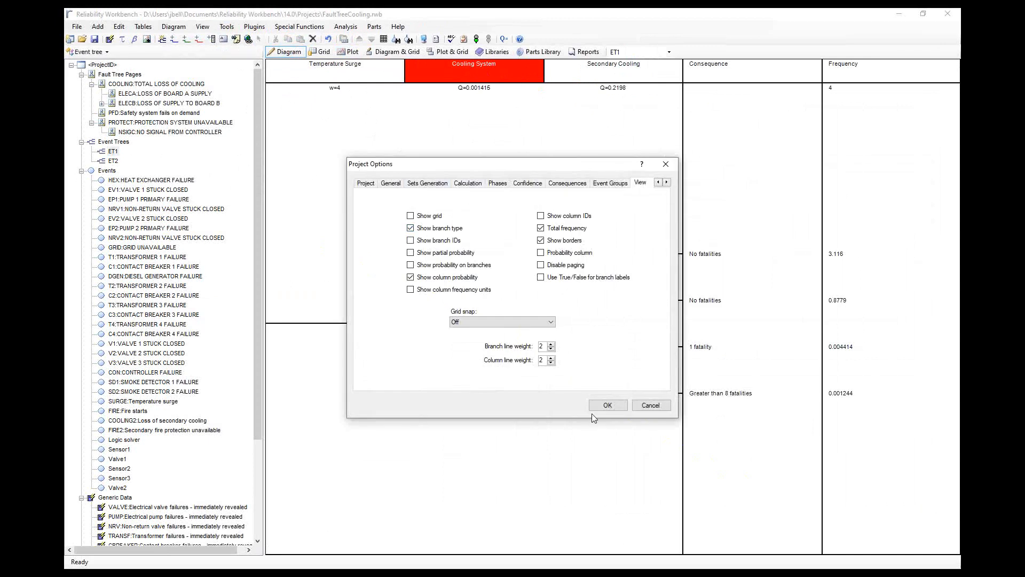
click(607, 406)
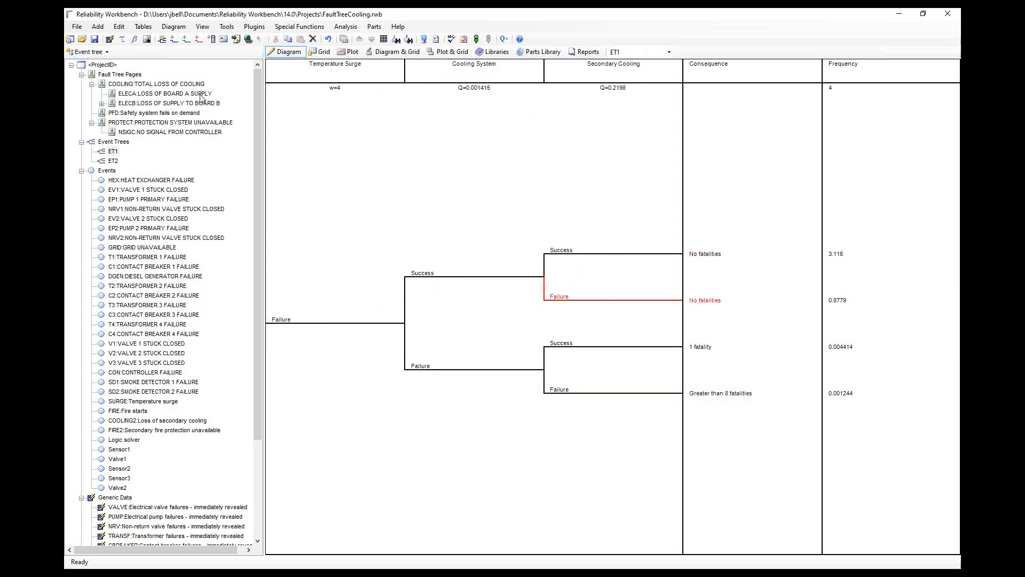
Inspect the gate assigned to the Cooling System column in ET1 and its success and failure branches
double_click(490, 80)
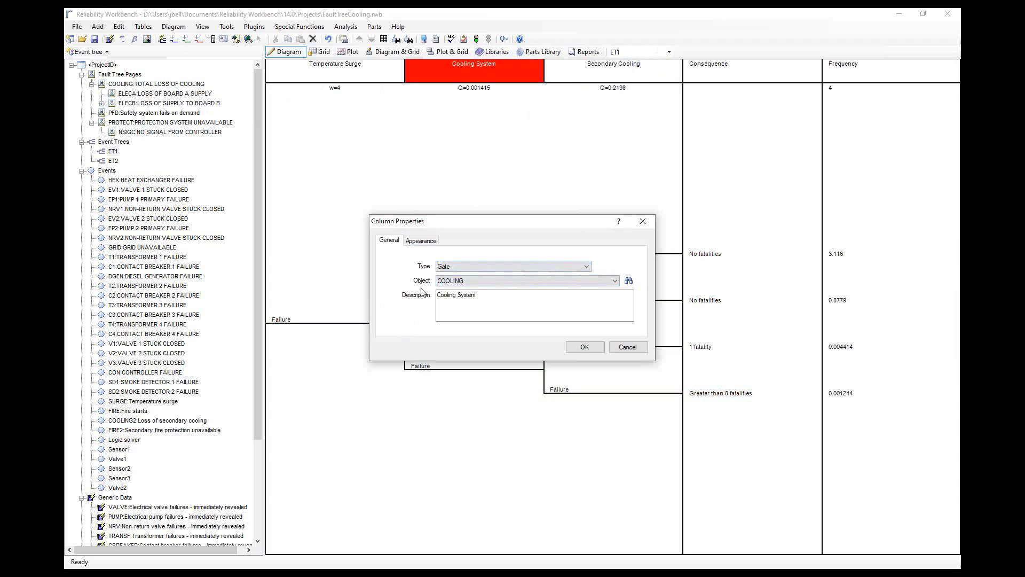
click(628, 347)
click(467, 277)
click(461, 374)
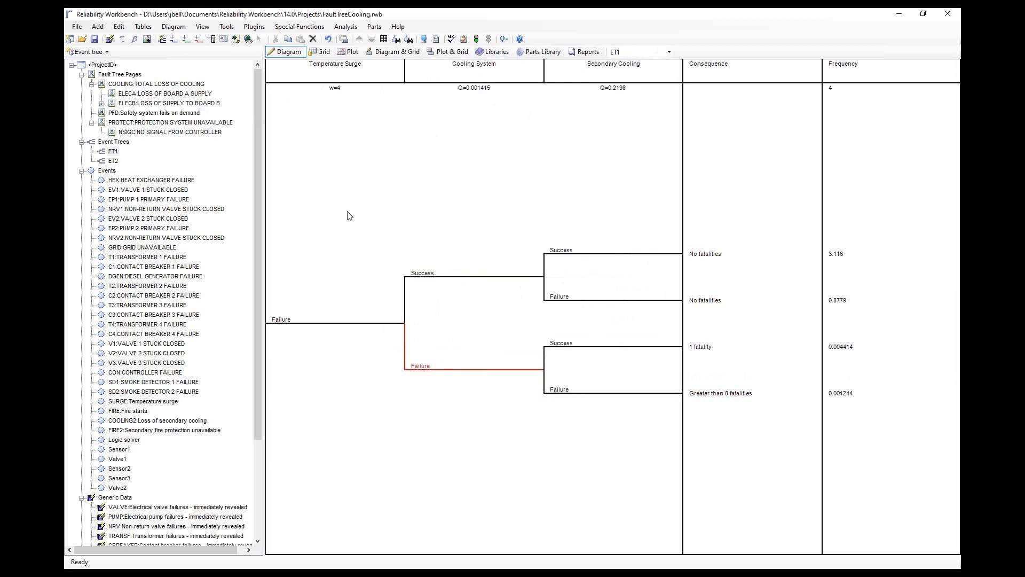
Look over the source types offered for importing data and close the import settings without importing
click(78, 28)
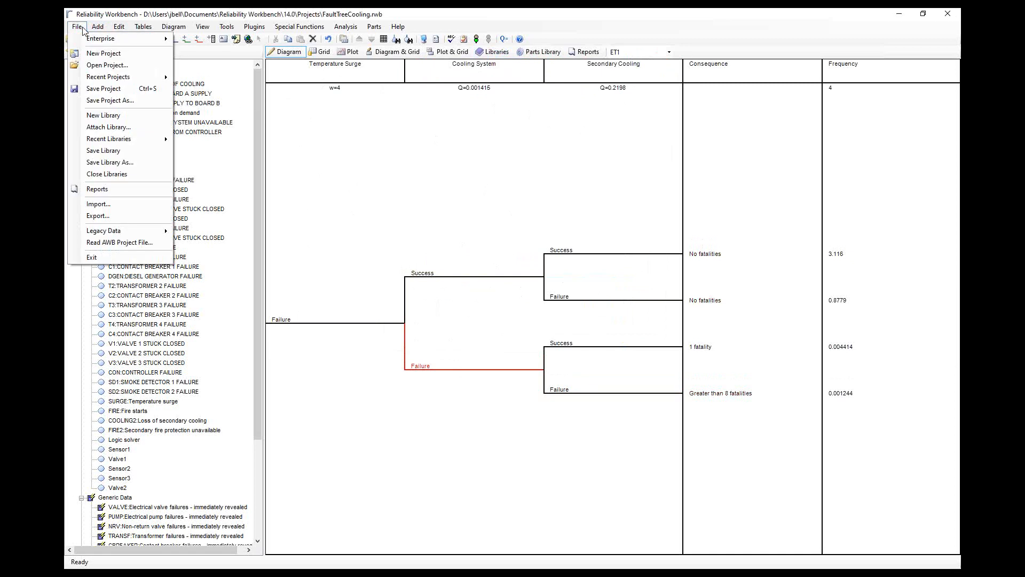
click(127, 209)
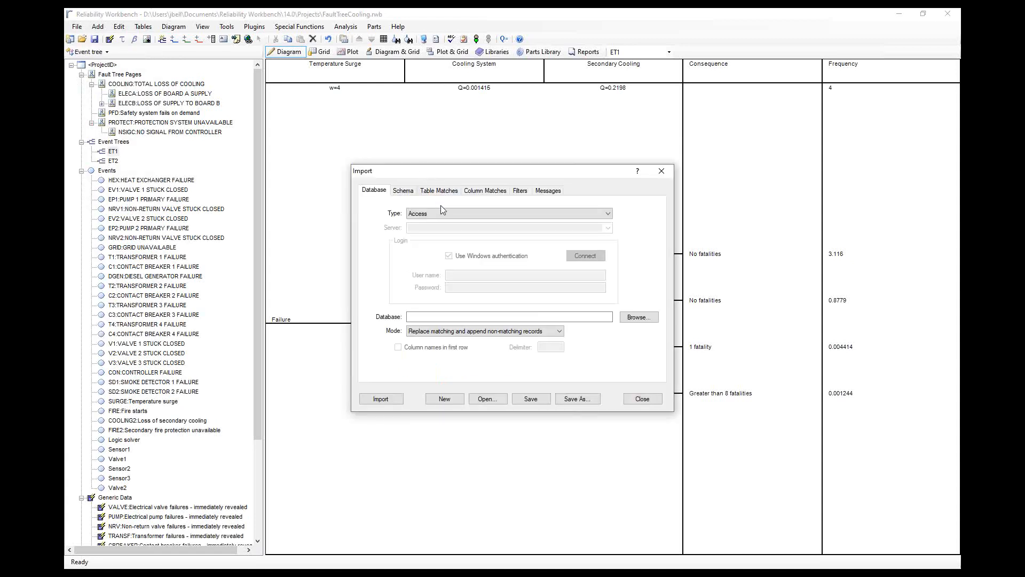
click(442, 213)
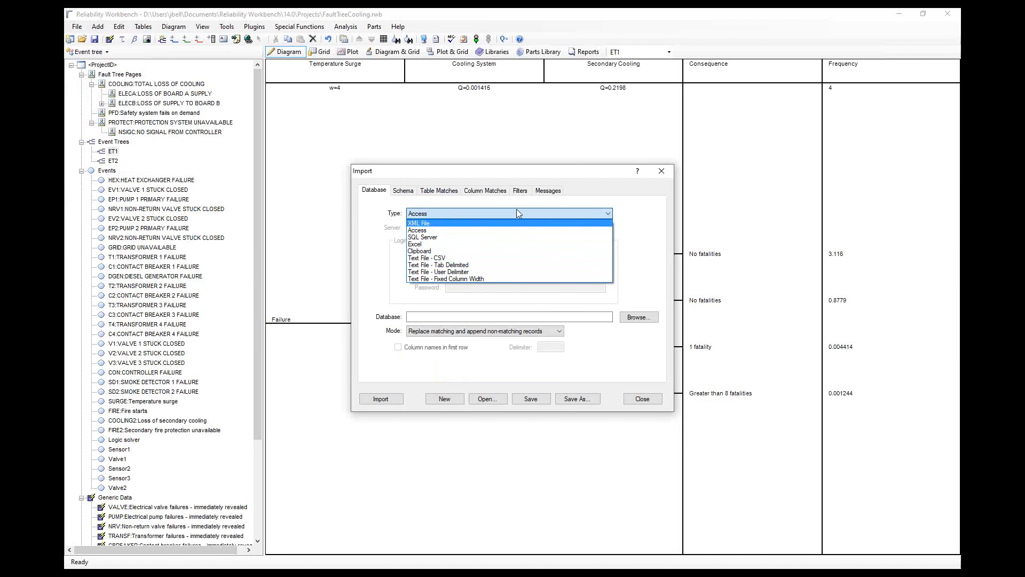
click(642, 398)
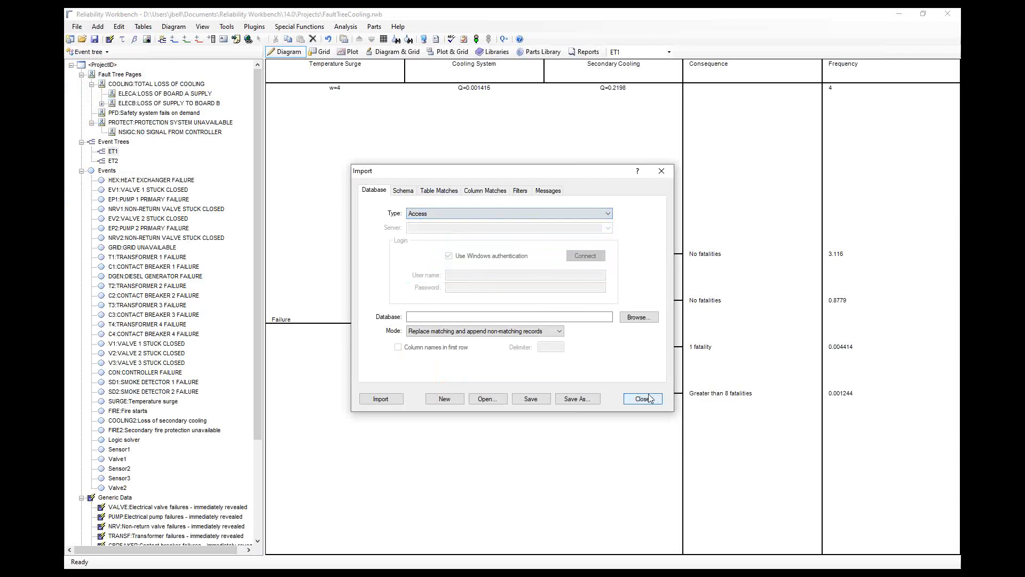
click(642, 398)
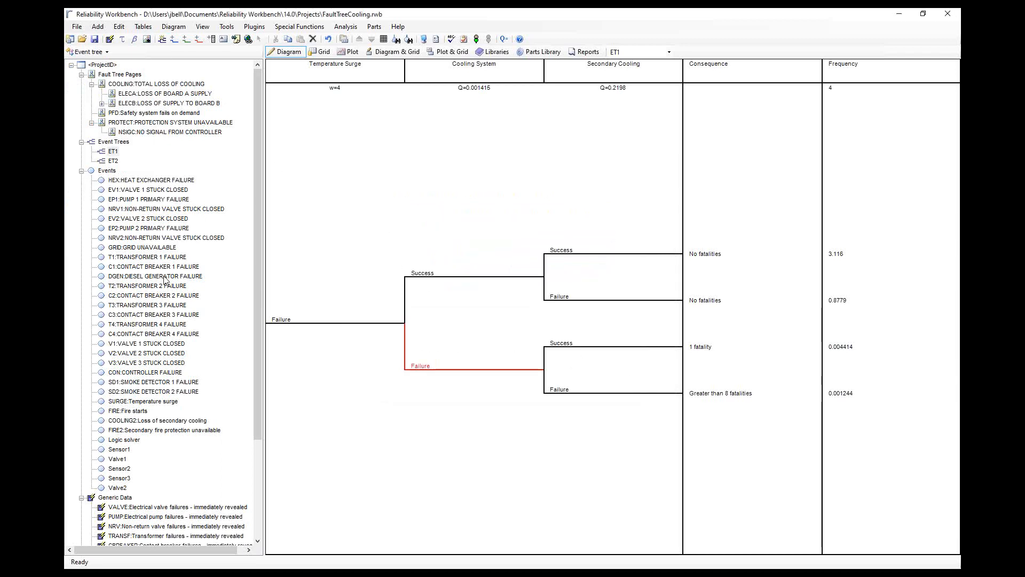
Review the project tree's generic data and the legacy data import and export options, and return to the PFD fault tree page
scroll(162, 517, down, 4)
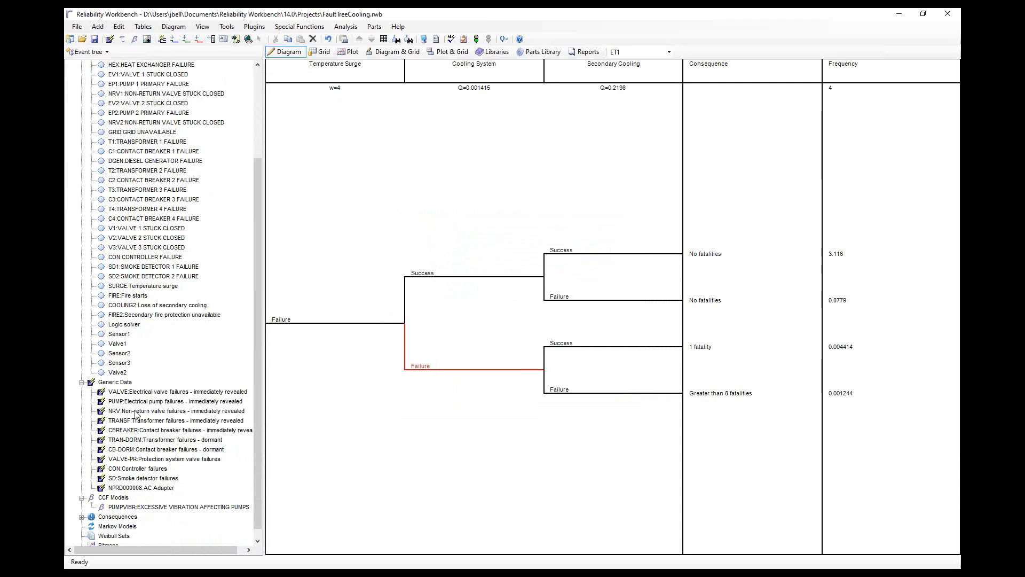
scroll(174, 386, up, 4)
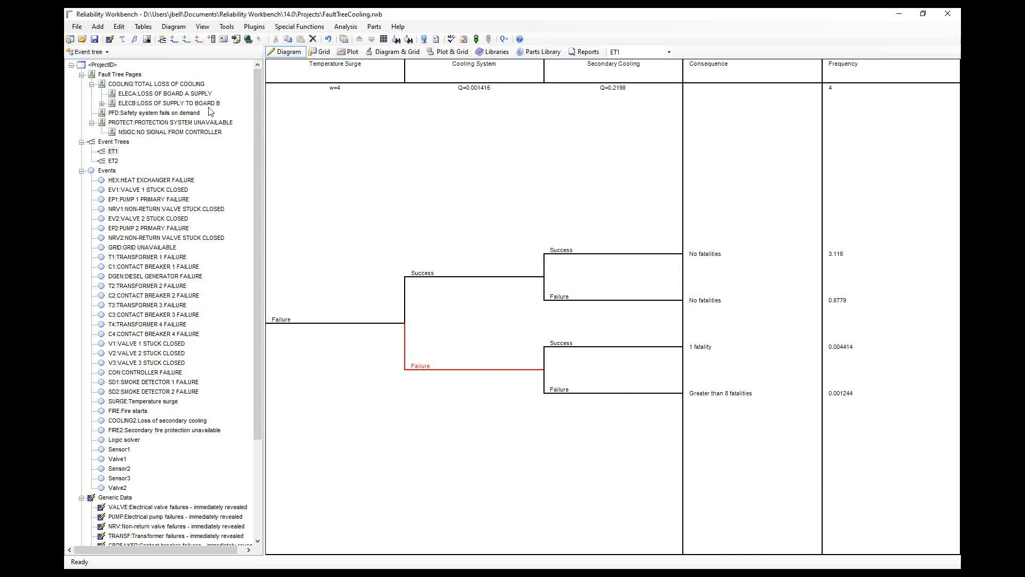
click(77, 27)
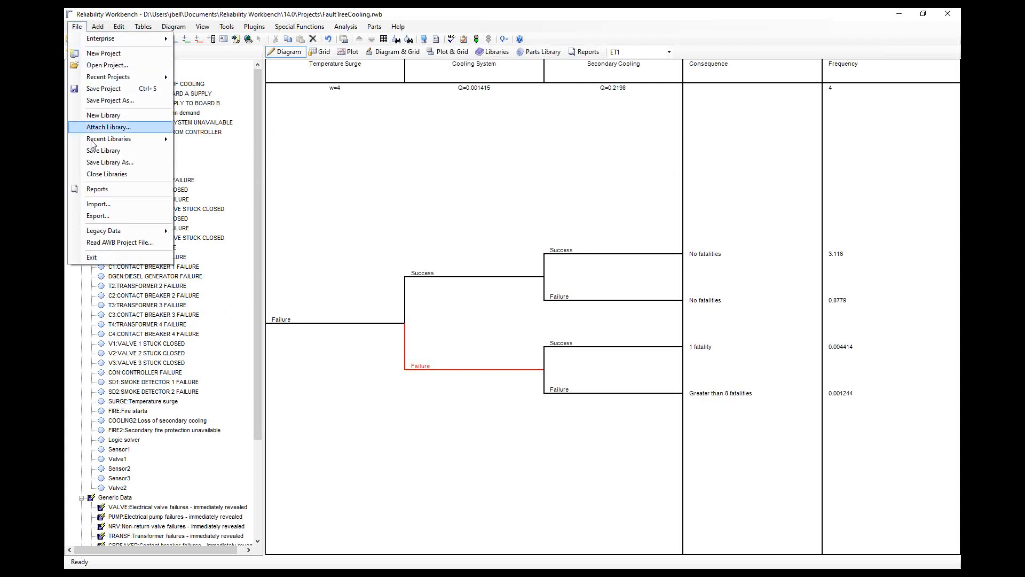
mouse_move(111, 231)
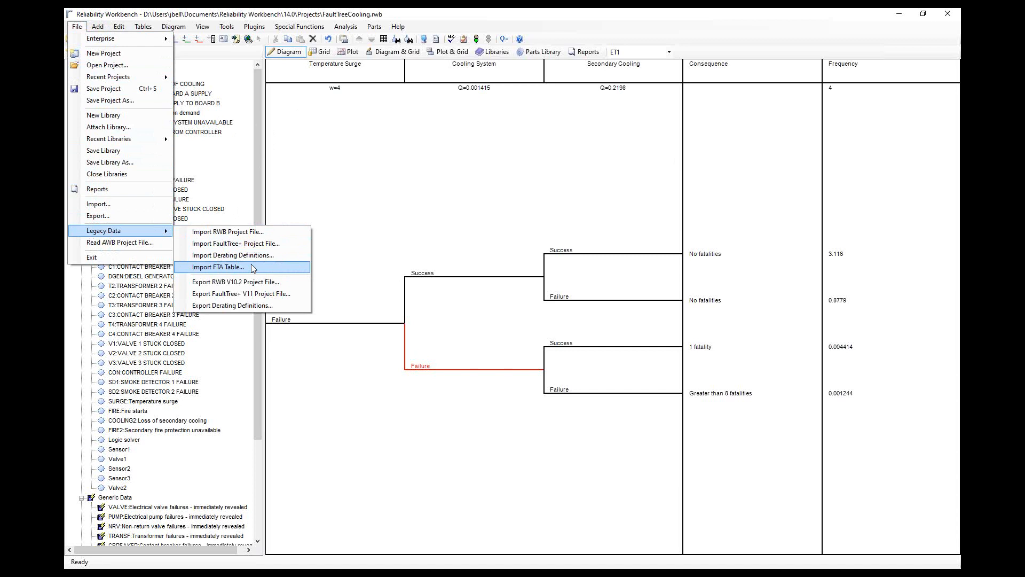
click(368, 142)
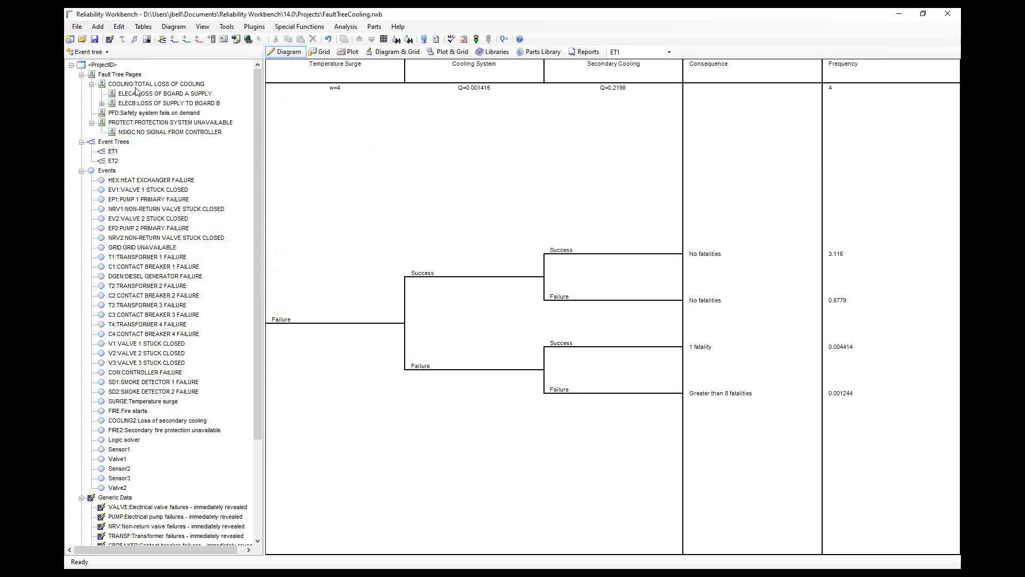
click(143, 113)
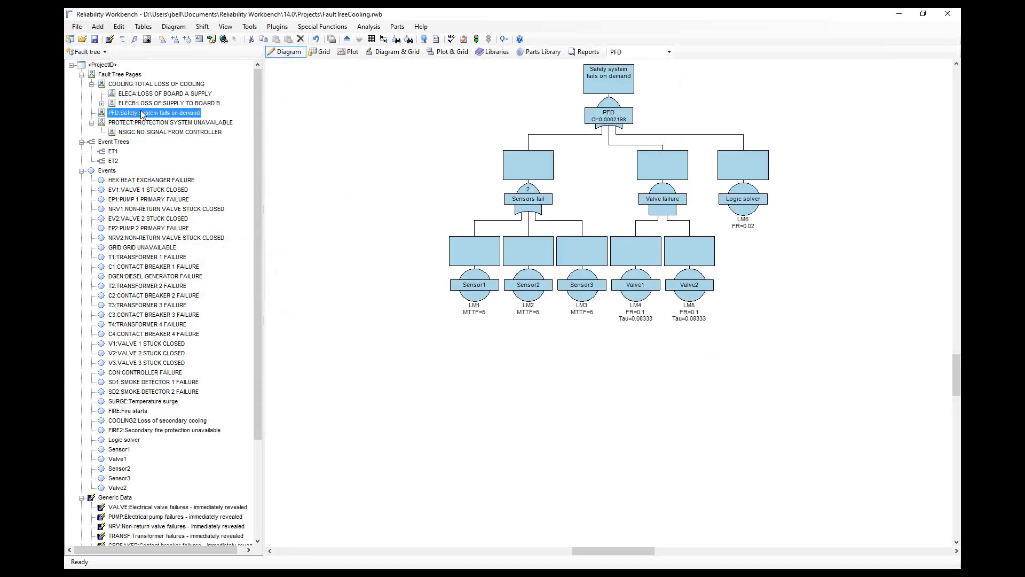